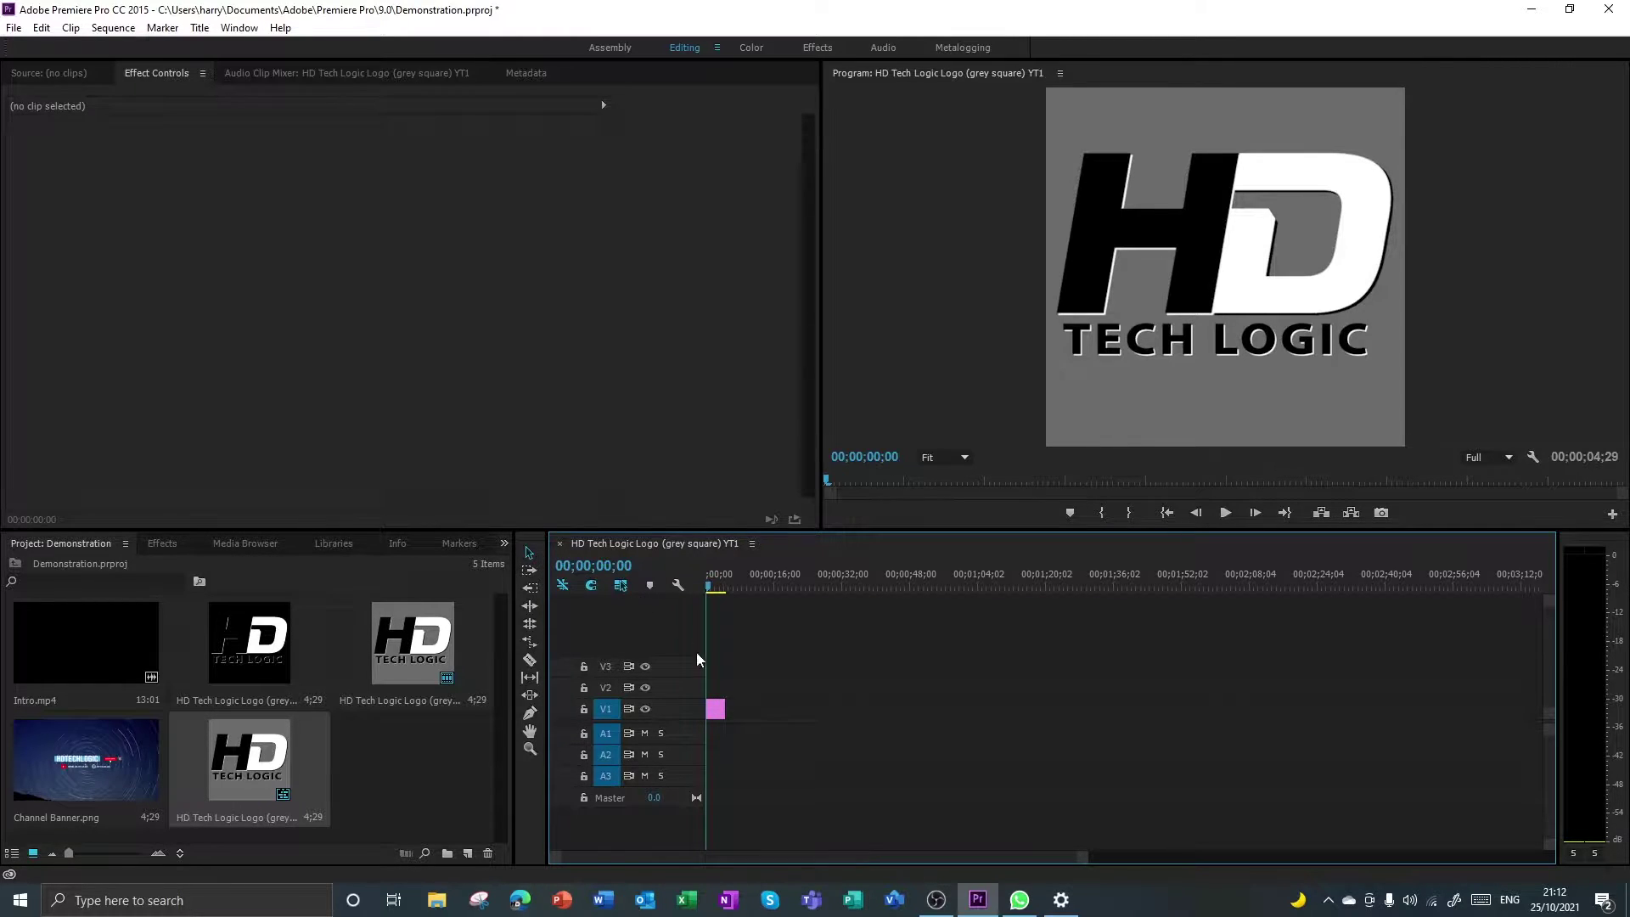
Try to trim the end of the logo clip on track V1.
click(716, 710)
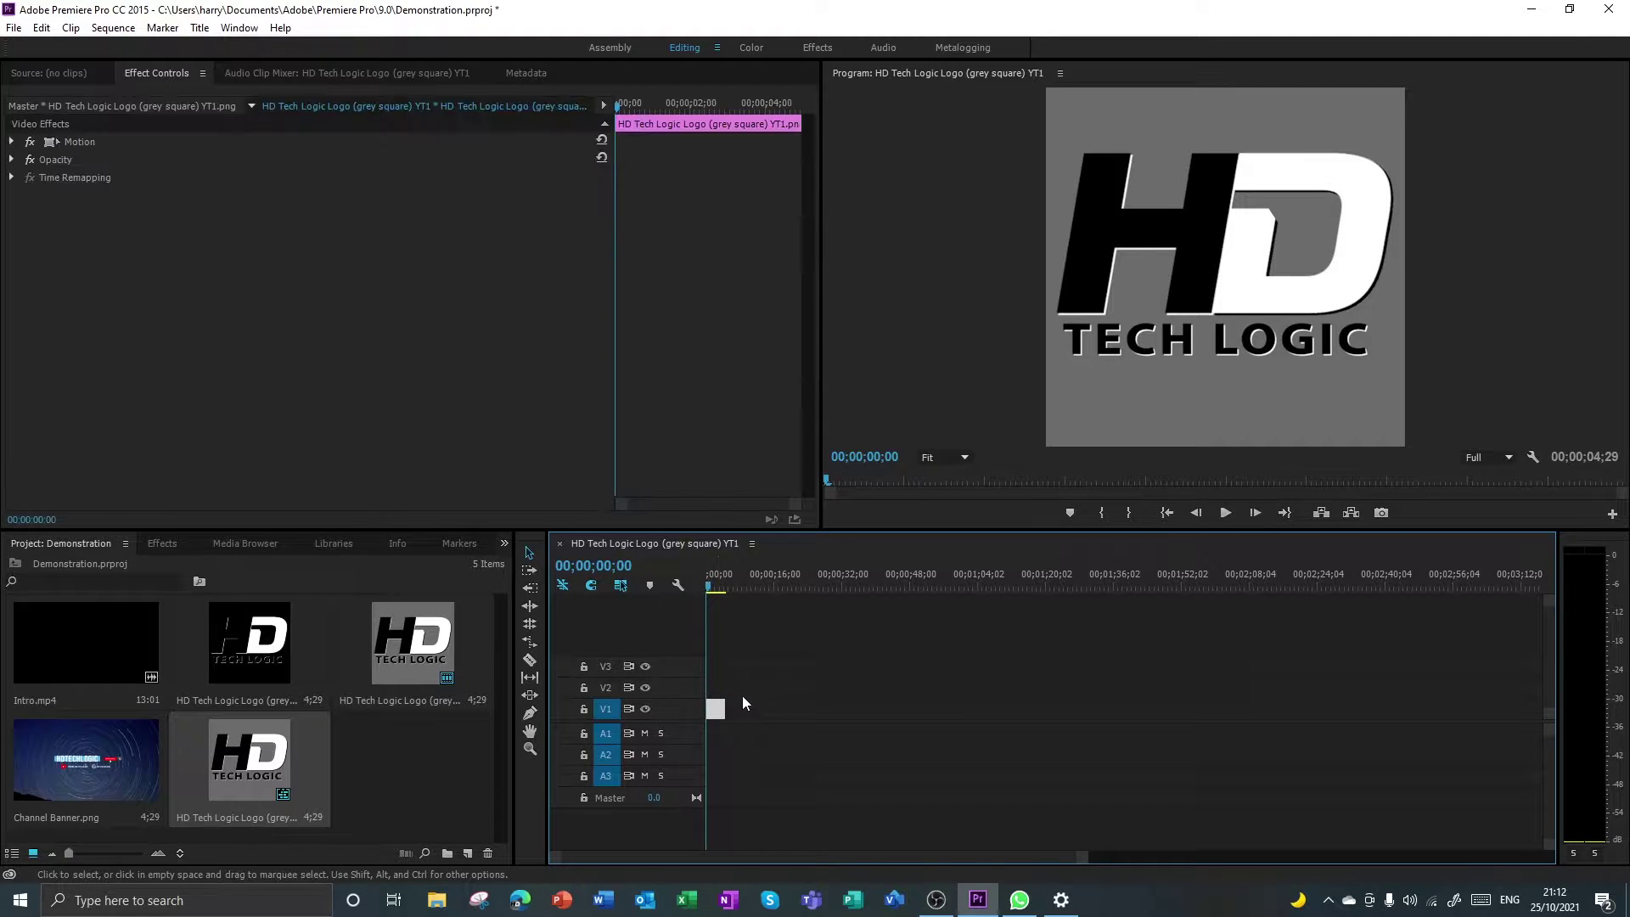
click(748, 736)
drag(723, 710, 718, 712)
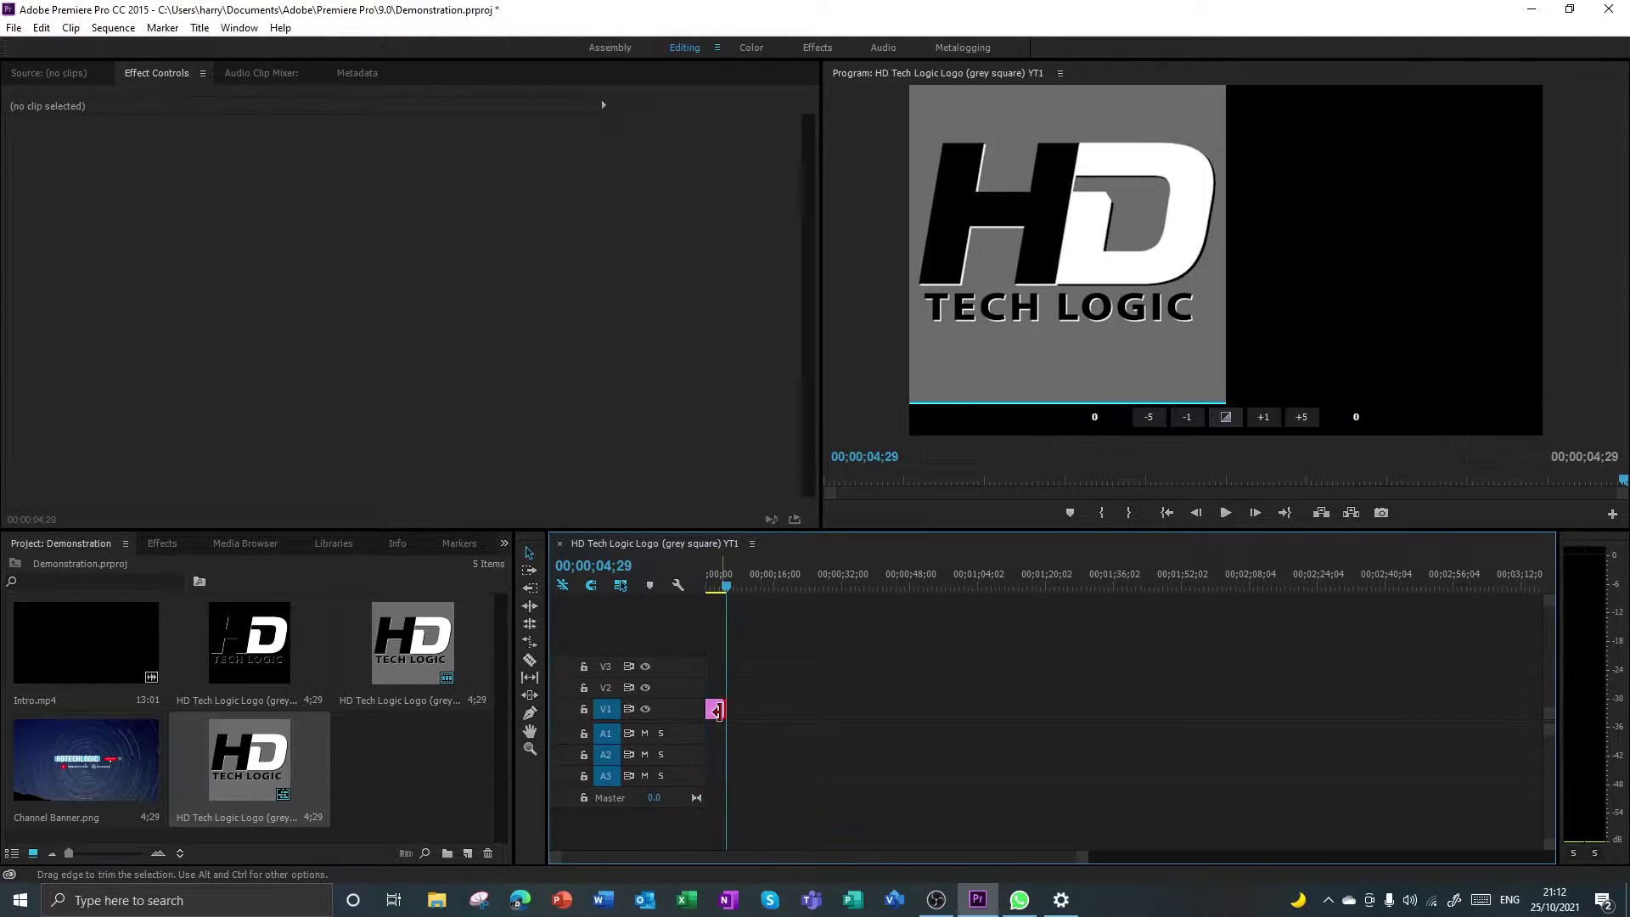
click(769, 663)
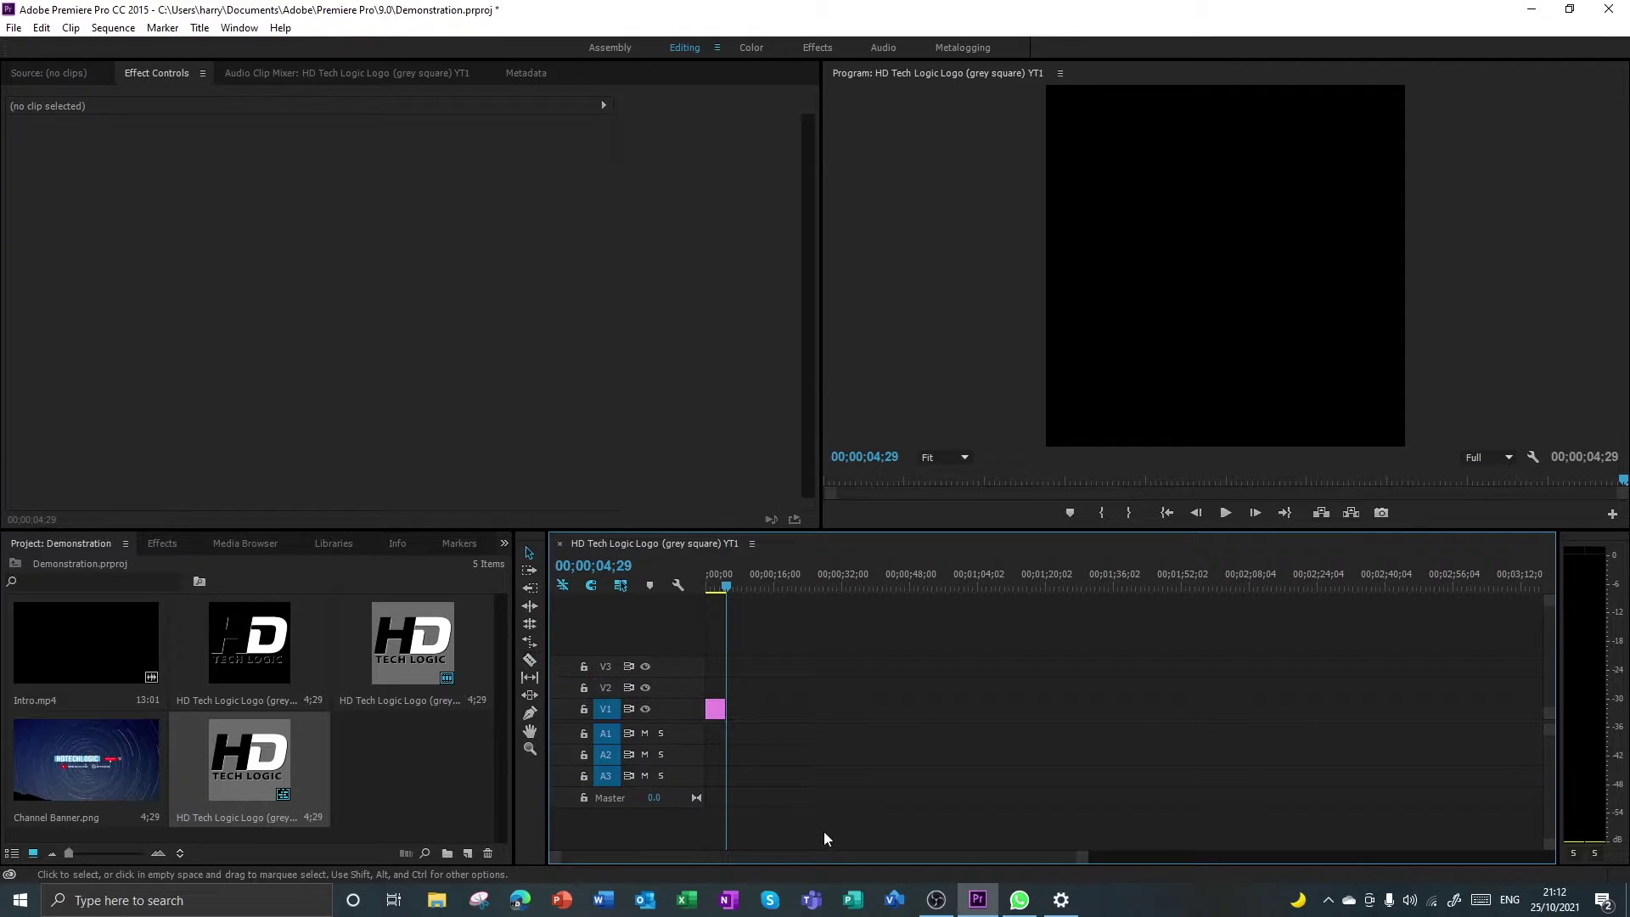
Split the logo clip on V1 into four pieces with the Razor tool, cutting at about 0;10, 1;03 and 2;16.
drag(1085, 857, 574, 853)
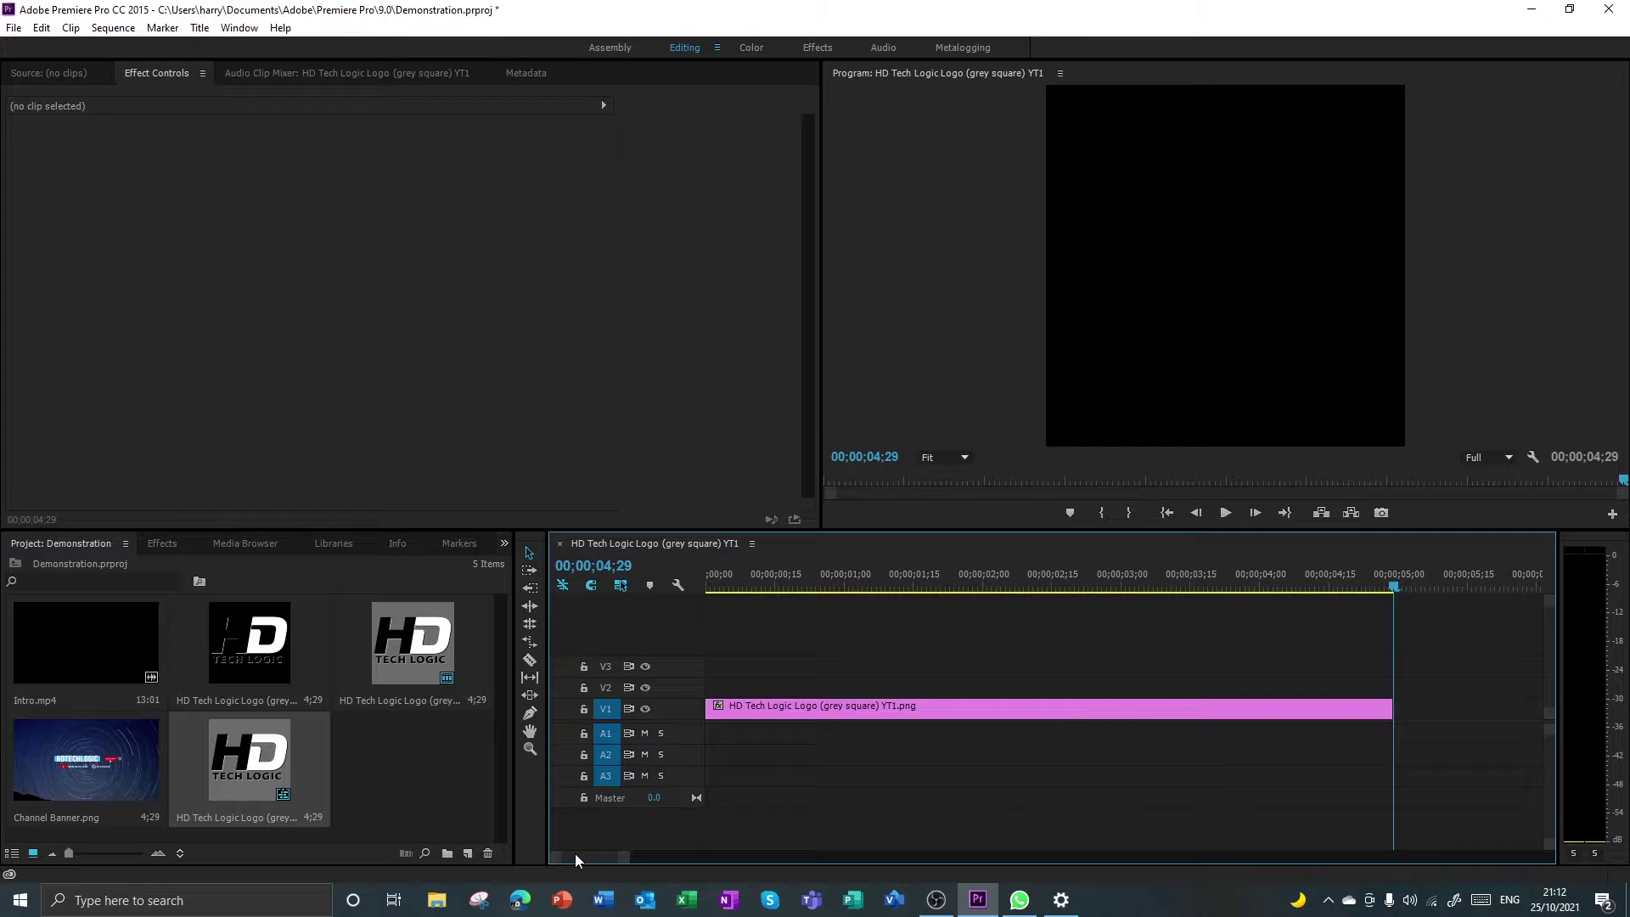
click(529, 660)
click(751, 709)
click(858, 710)
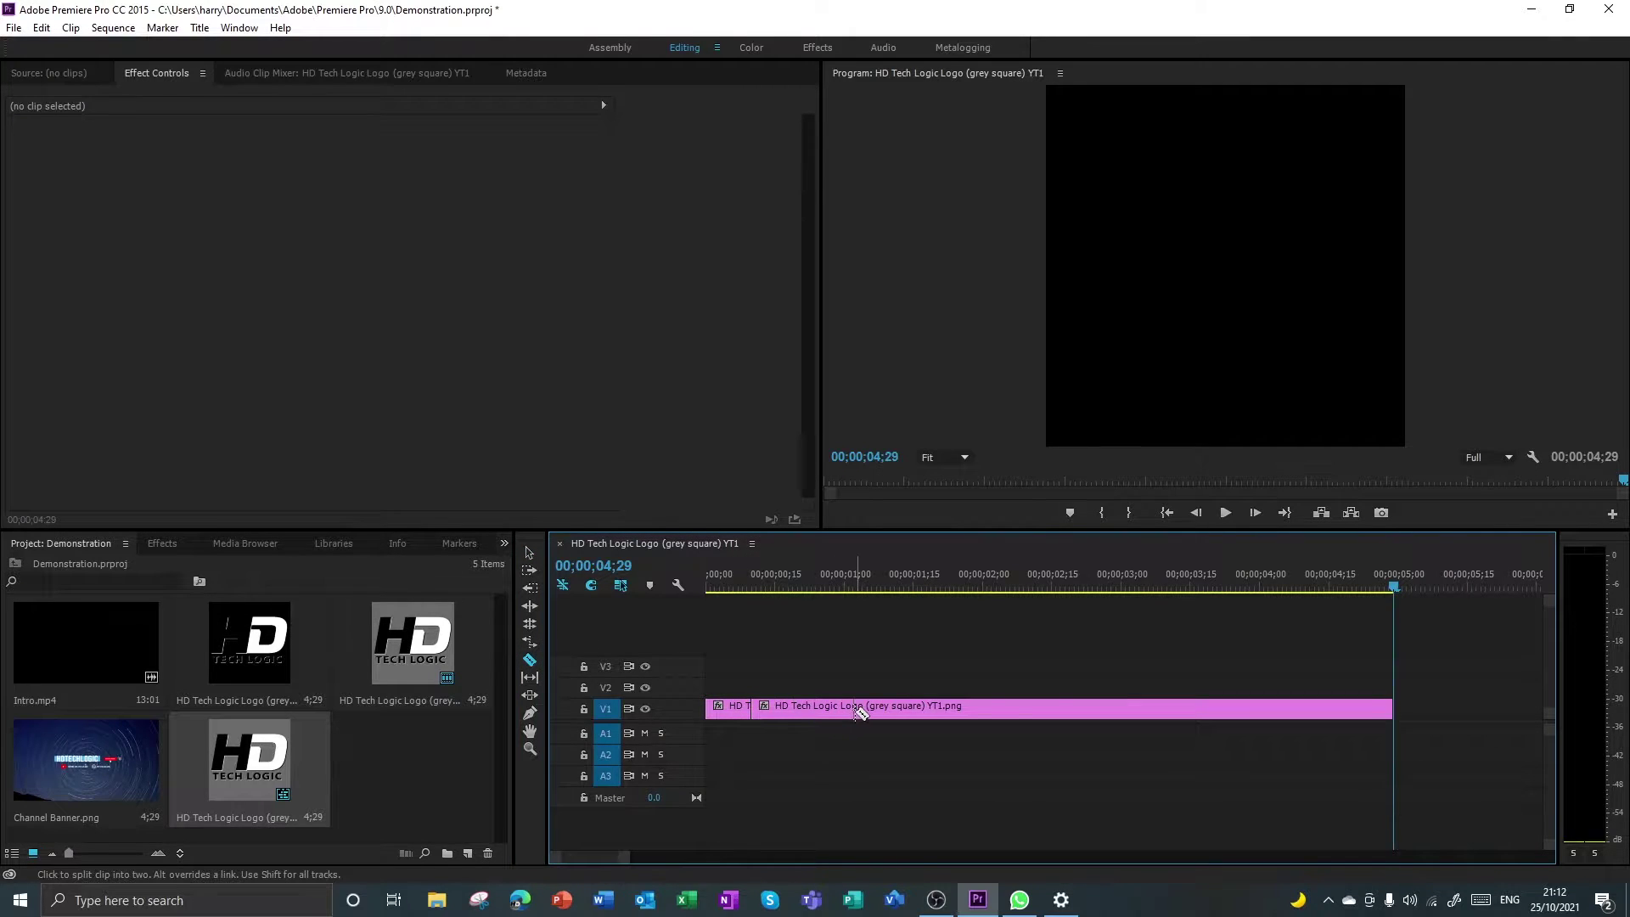
click(1056, 709)
Move the last three pieces of the logo clip later on V1, leaving a gap before each one.
click(529, 553)
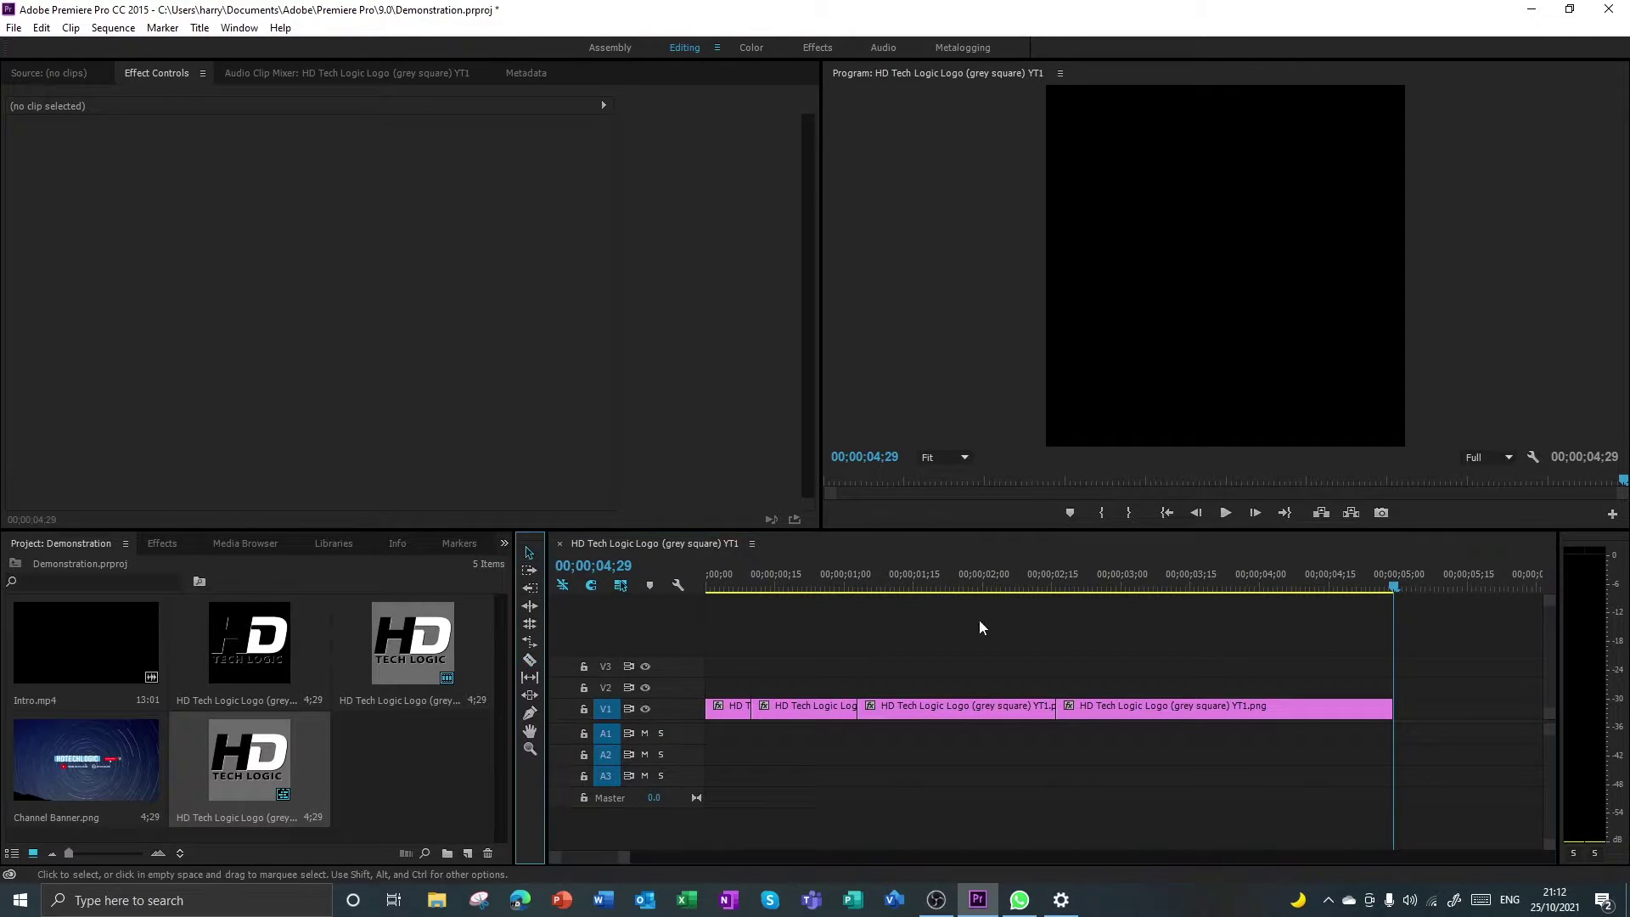
drag(1082, 716, 1240, 717)
drag(1013, 720, 1077, 720)
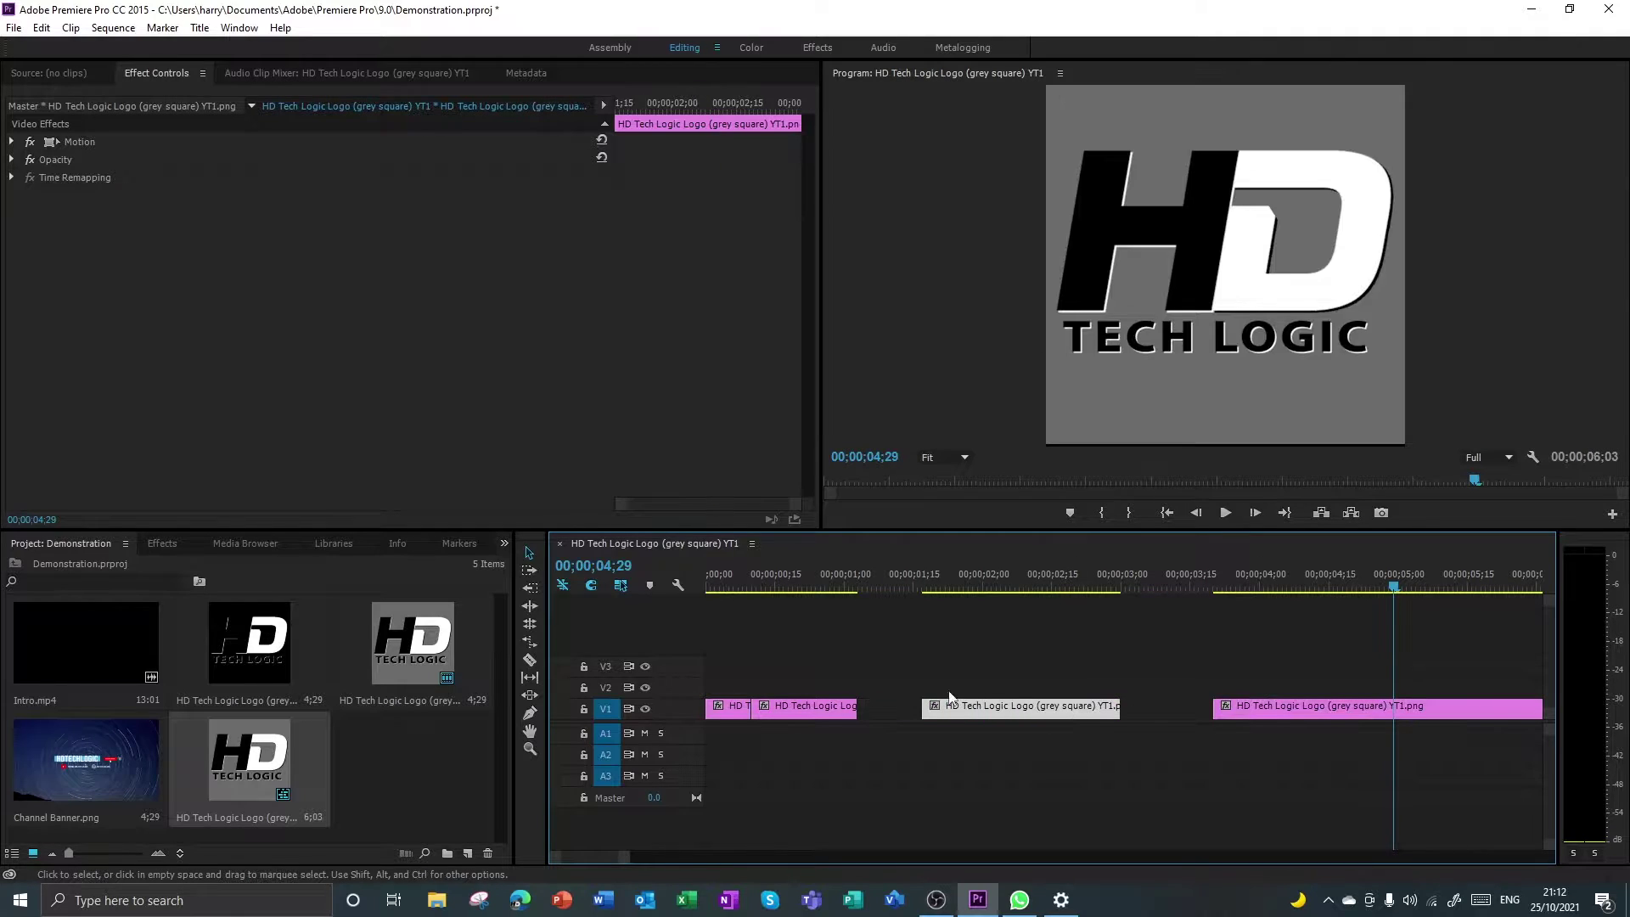
drag(815, 719, 838, 718)
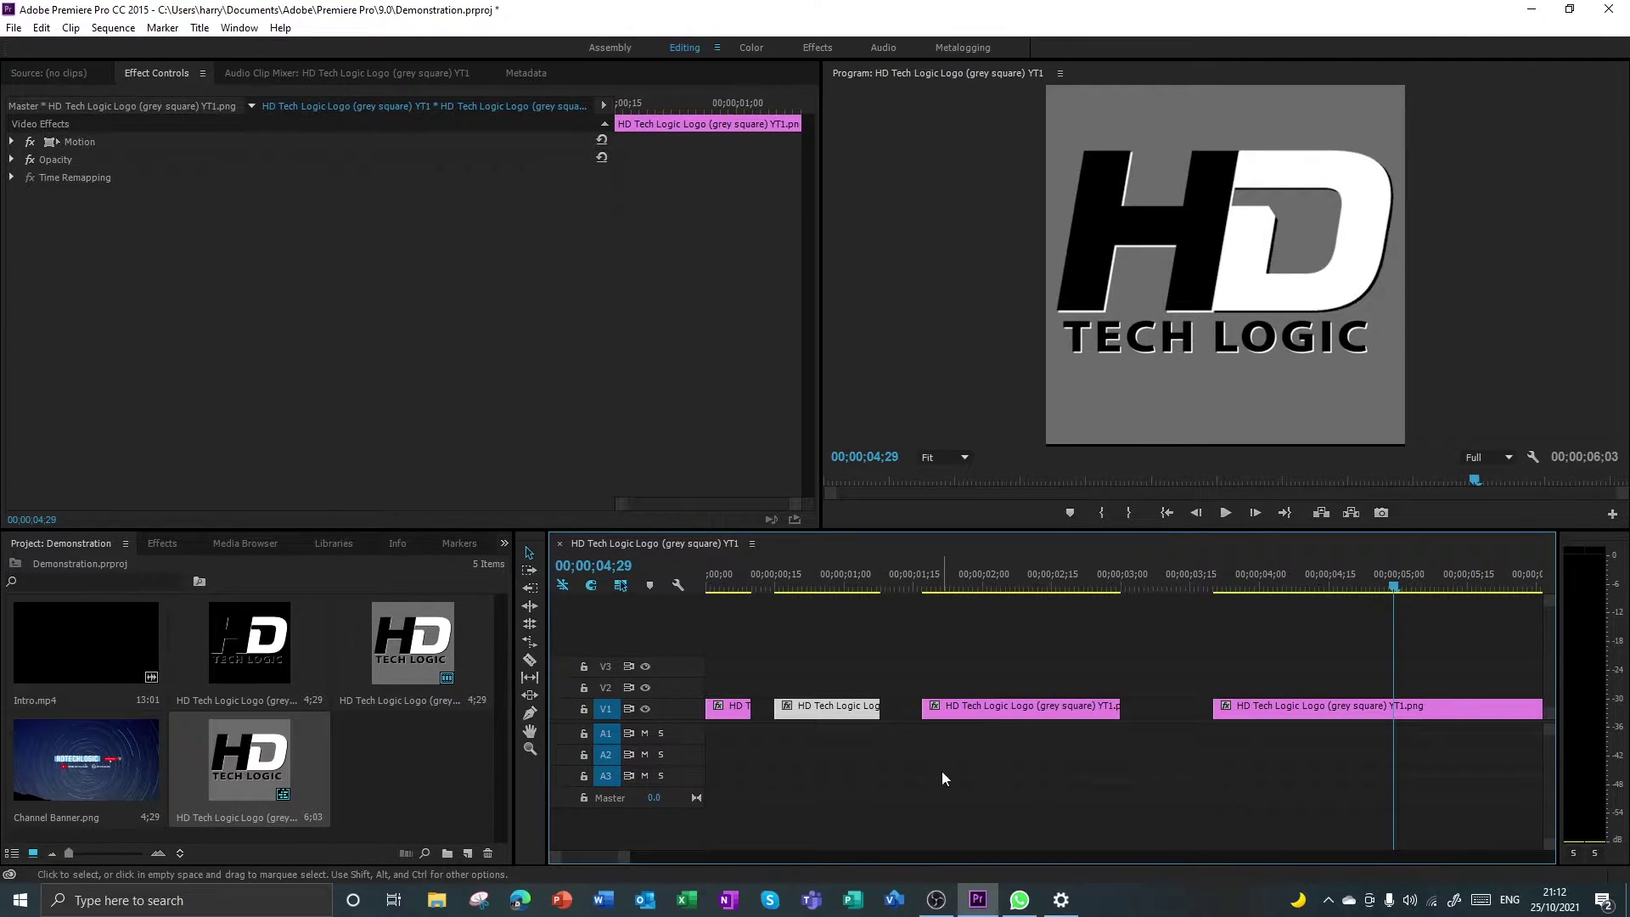
Undo the moves and cuts to restore the single logo clip on V1.
key(ctrl+z)
key(ctrl+z)
key(ctrl+z)
key(ctrl+z)
key(ctrl+z)
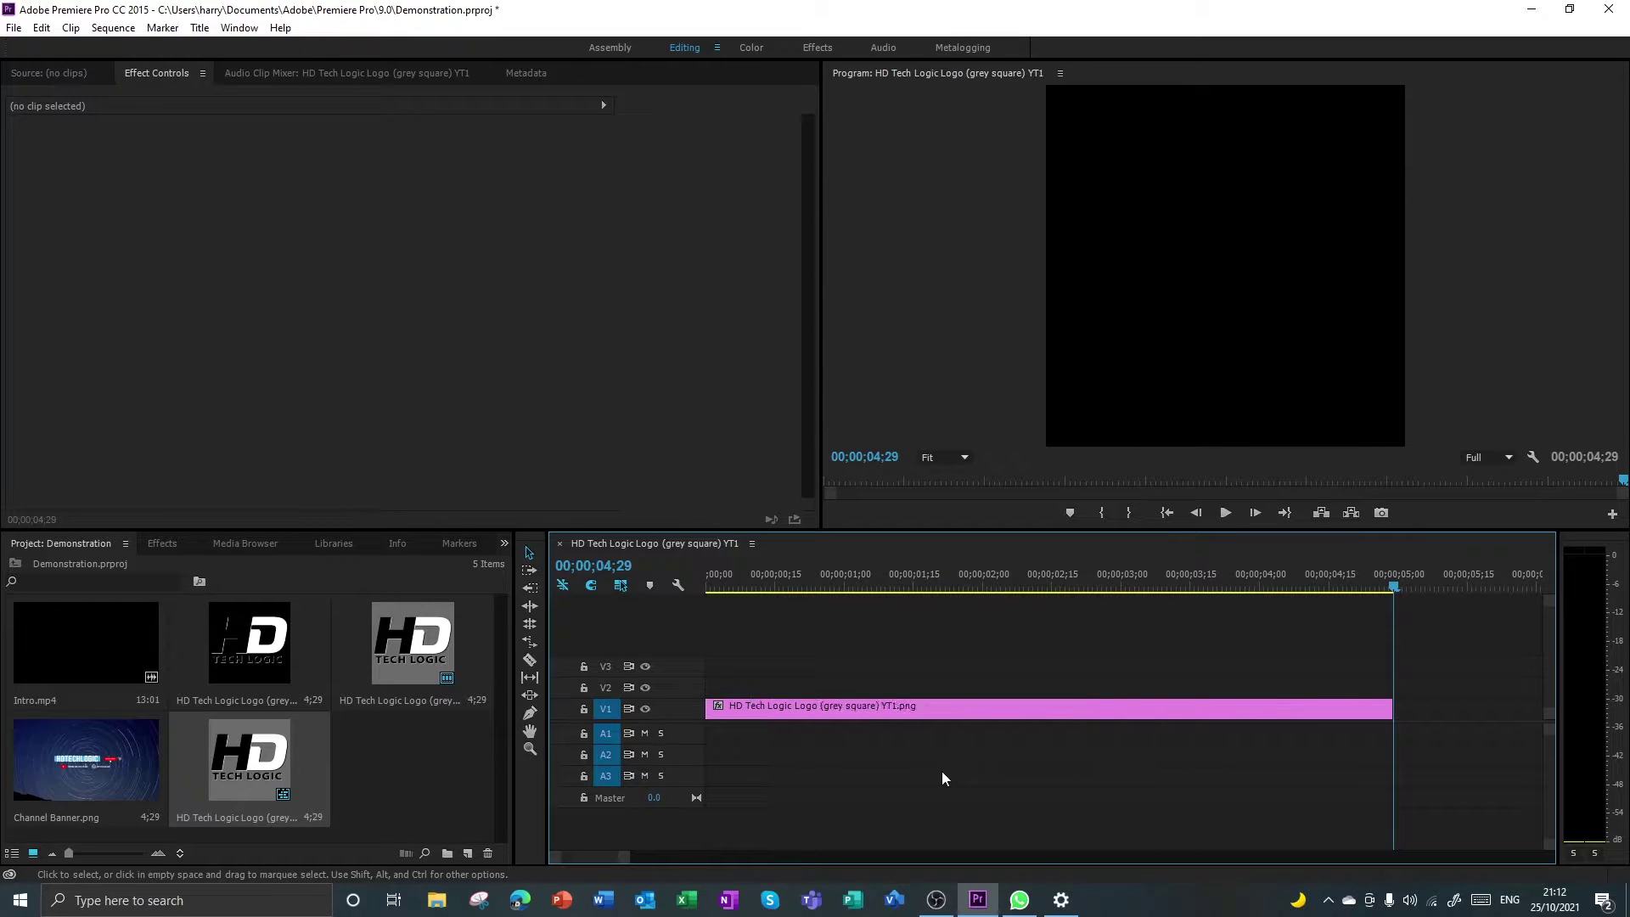
Go through the Slip, Pen, Hand and Zoom tools, trying the Hand and Zoom tools on the timeline view.
click(532, 678)
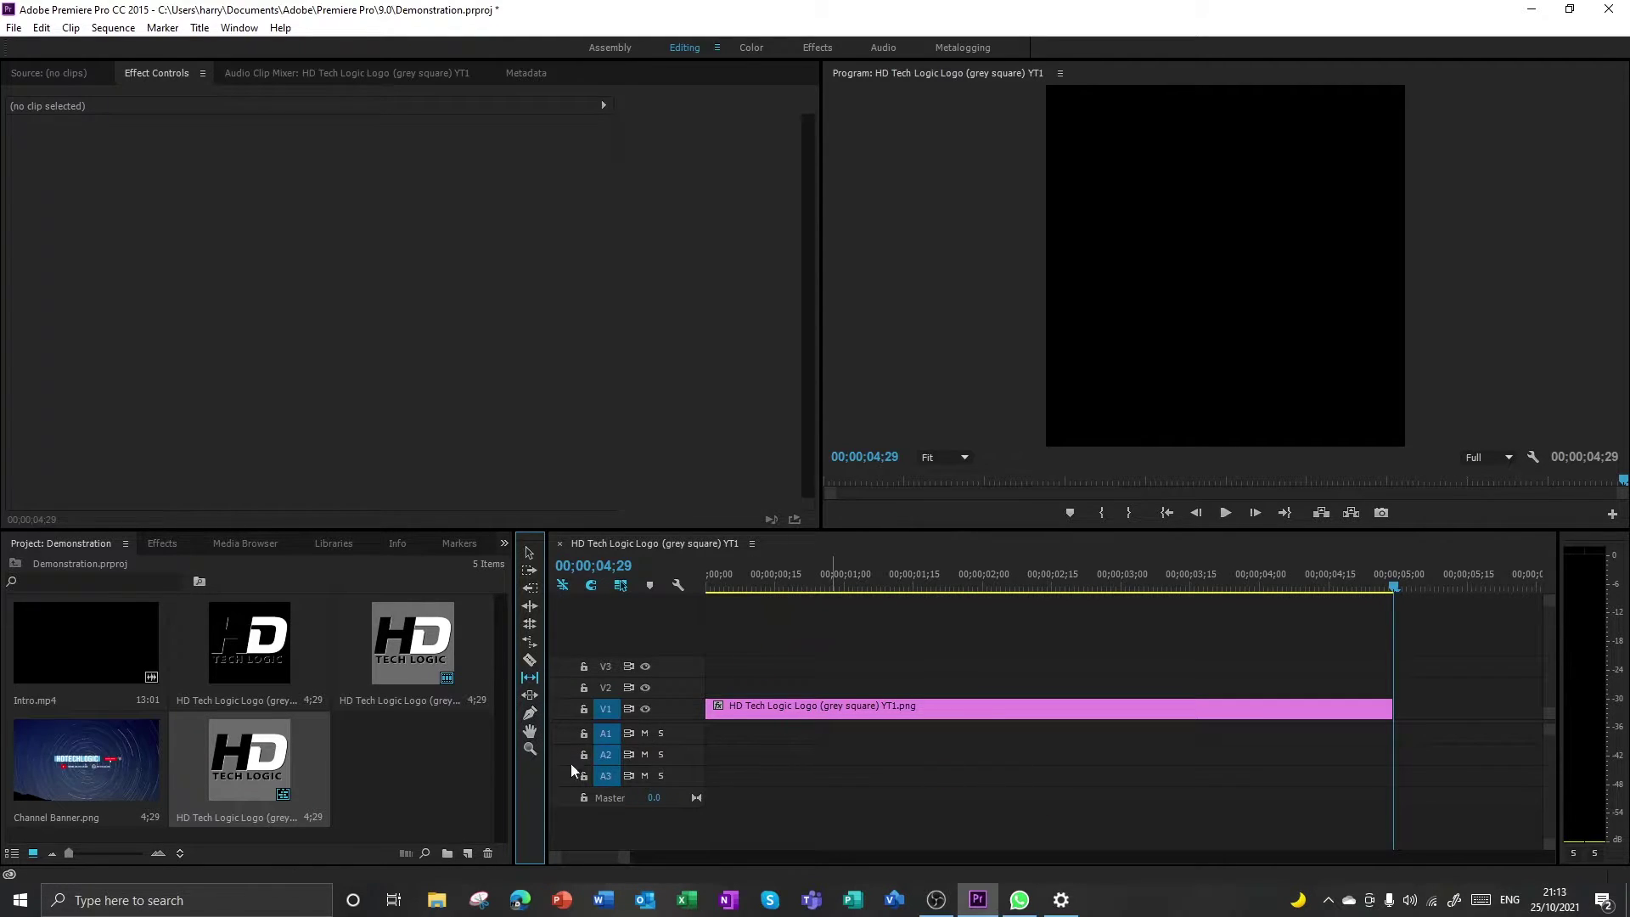
click(530, 713)
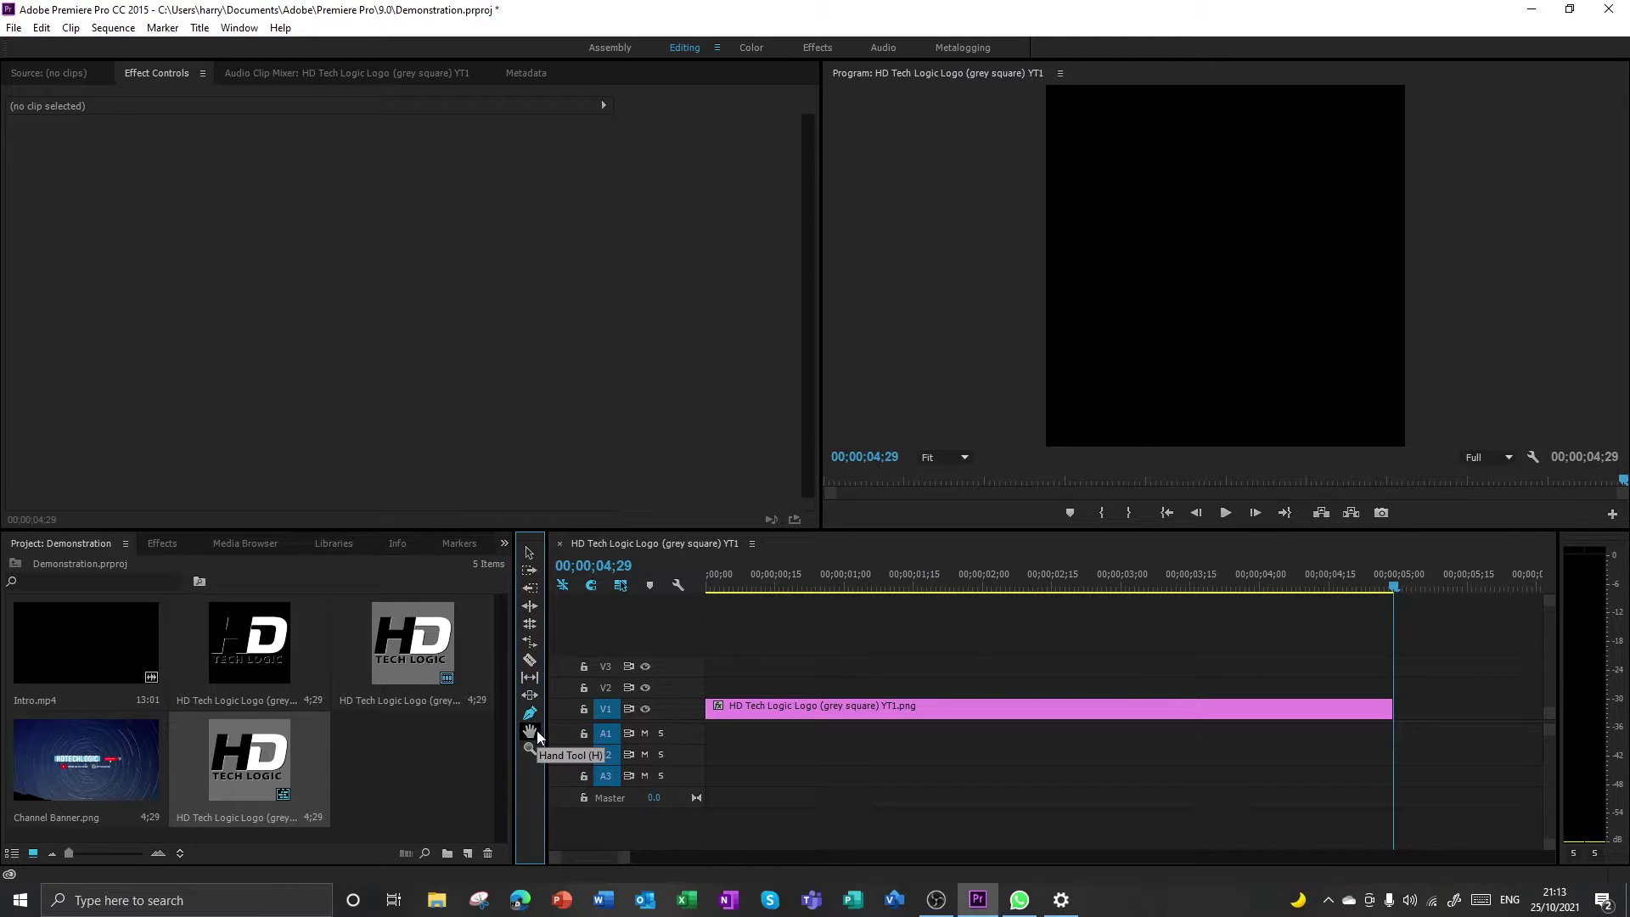
click(530, 731)
drag(934, 771, 1189, 772)
click(529, 749)
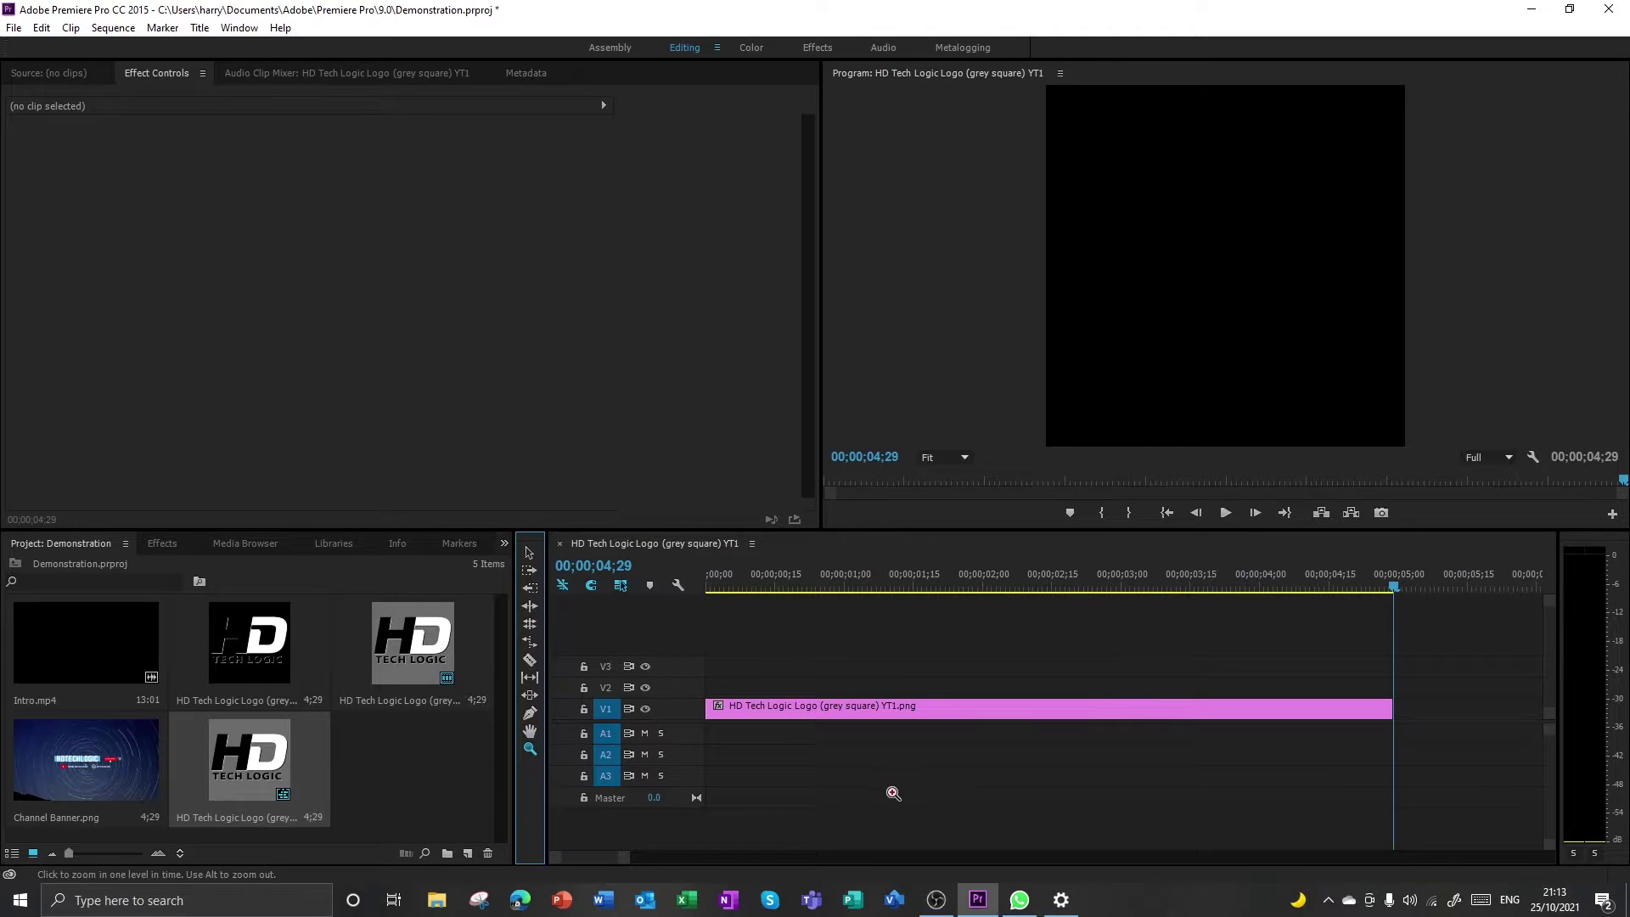
click(833, 772)
click(833, 772)
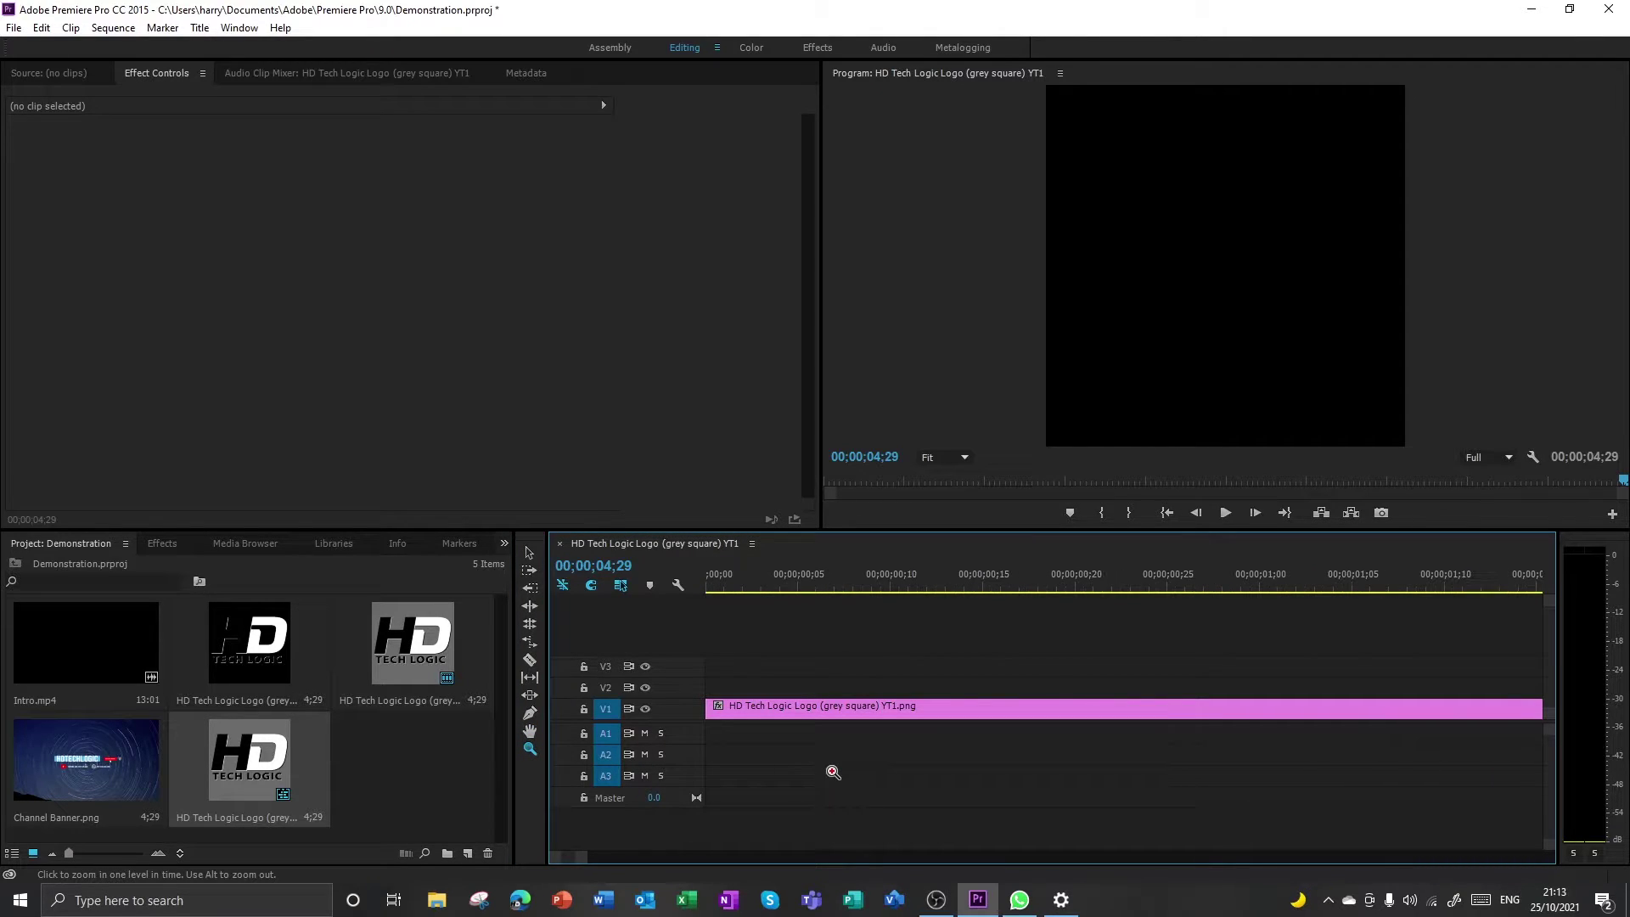
click(832, 772)
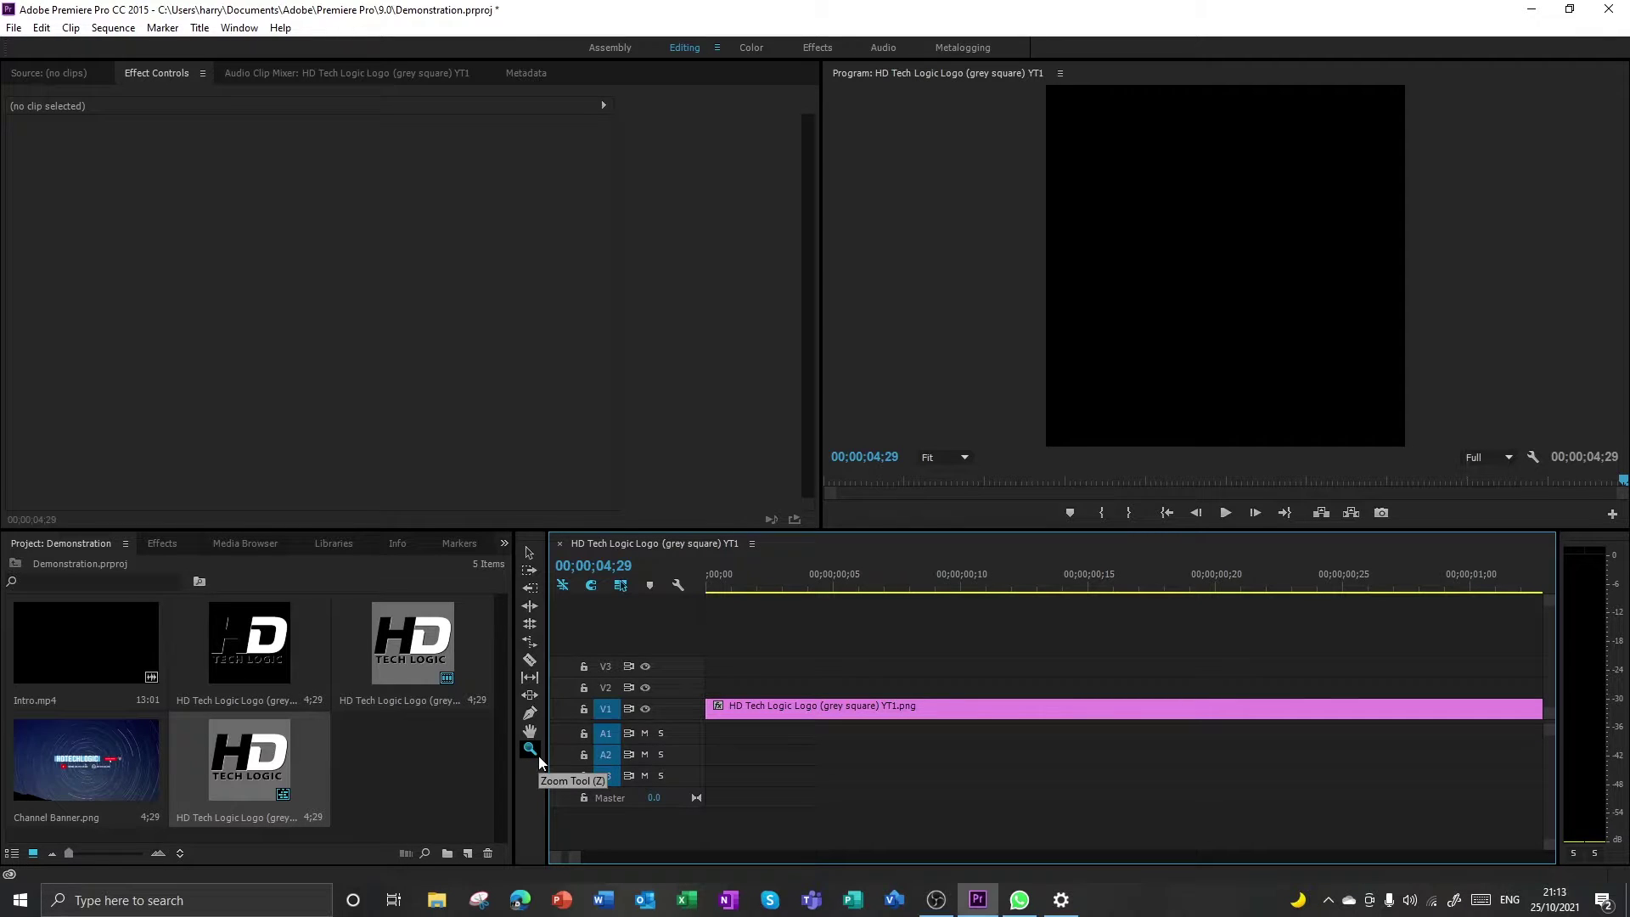
drag(577, 858, 866, 860)
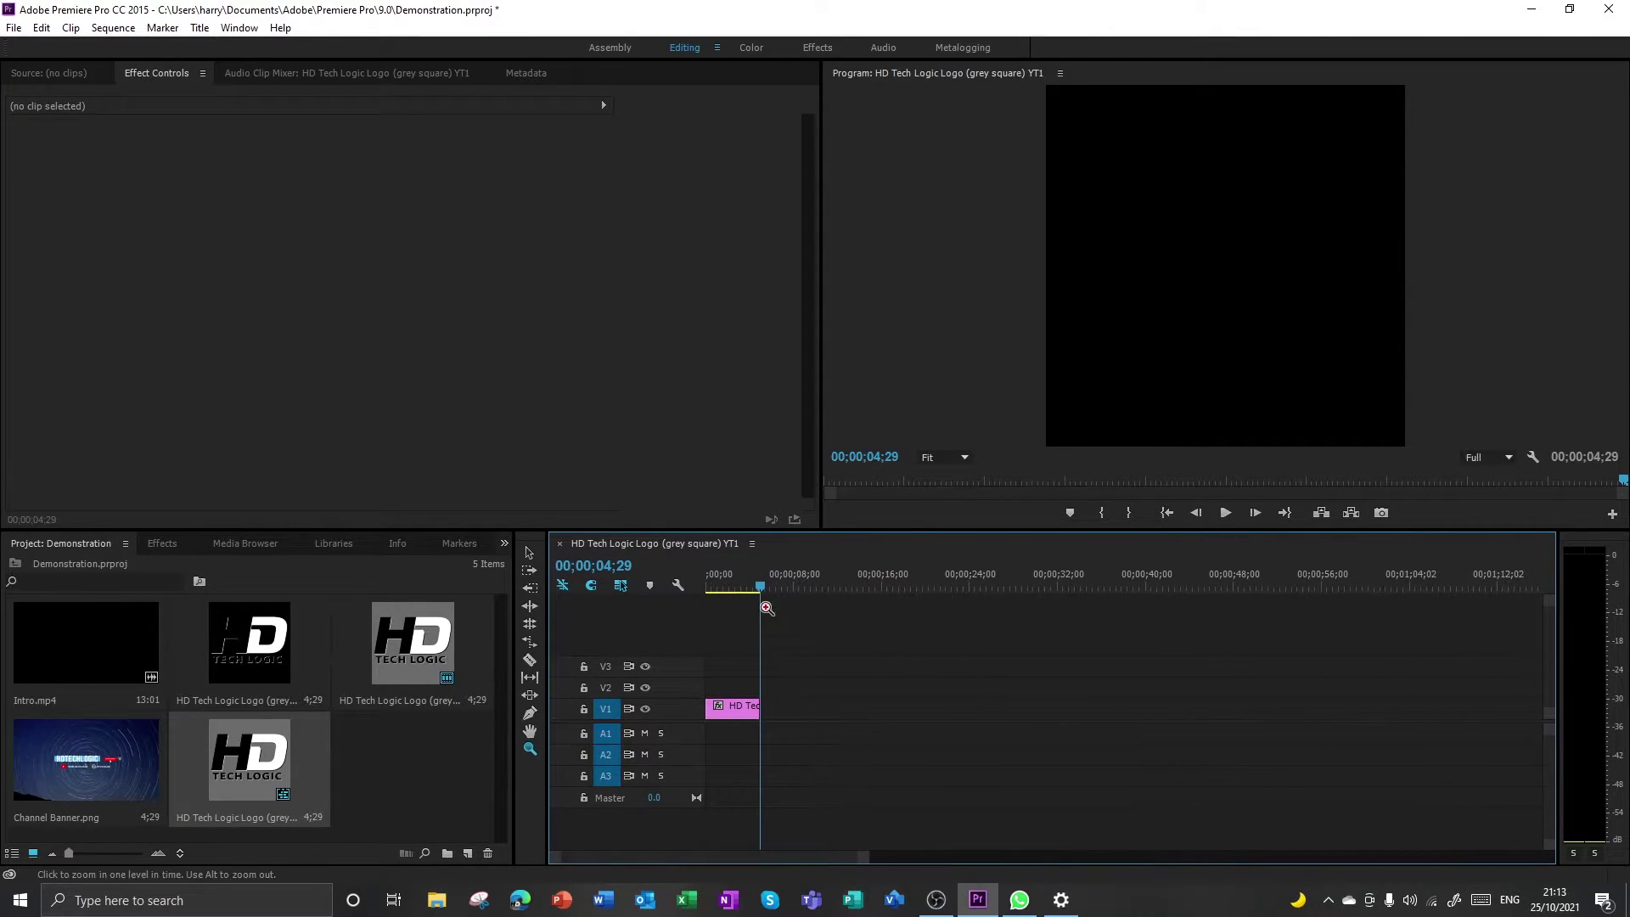
Return the playhead to the start and add a second grey-square logo clip to V1, leaving a short gap after the first.
drag(758, 585, 706, 587)
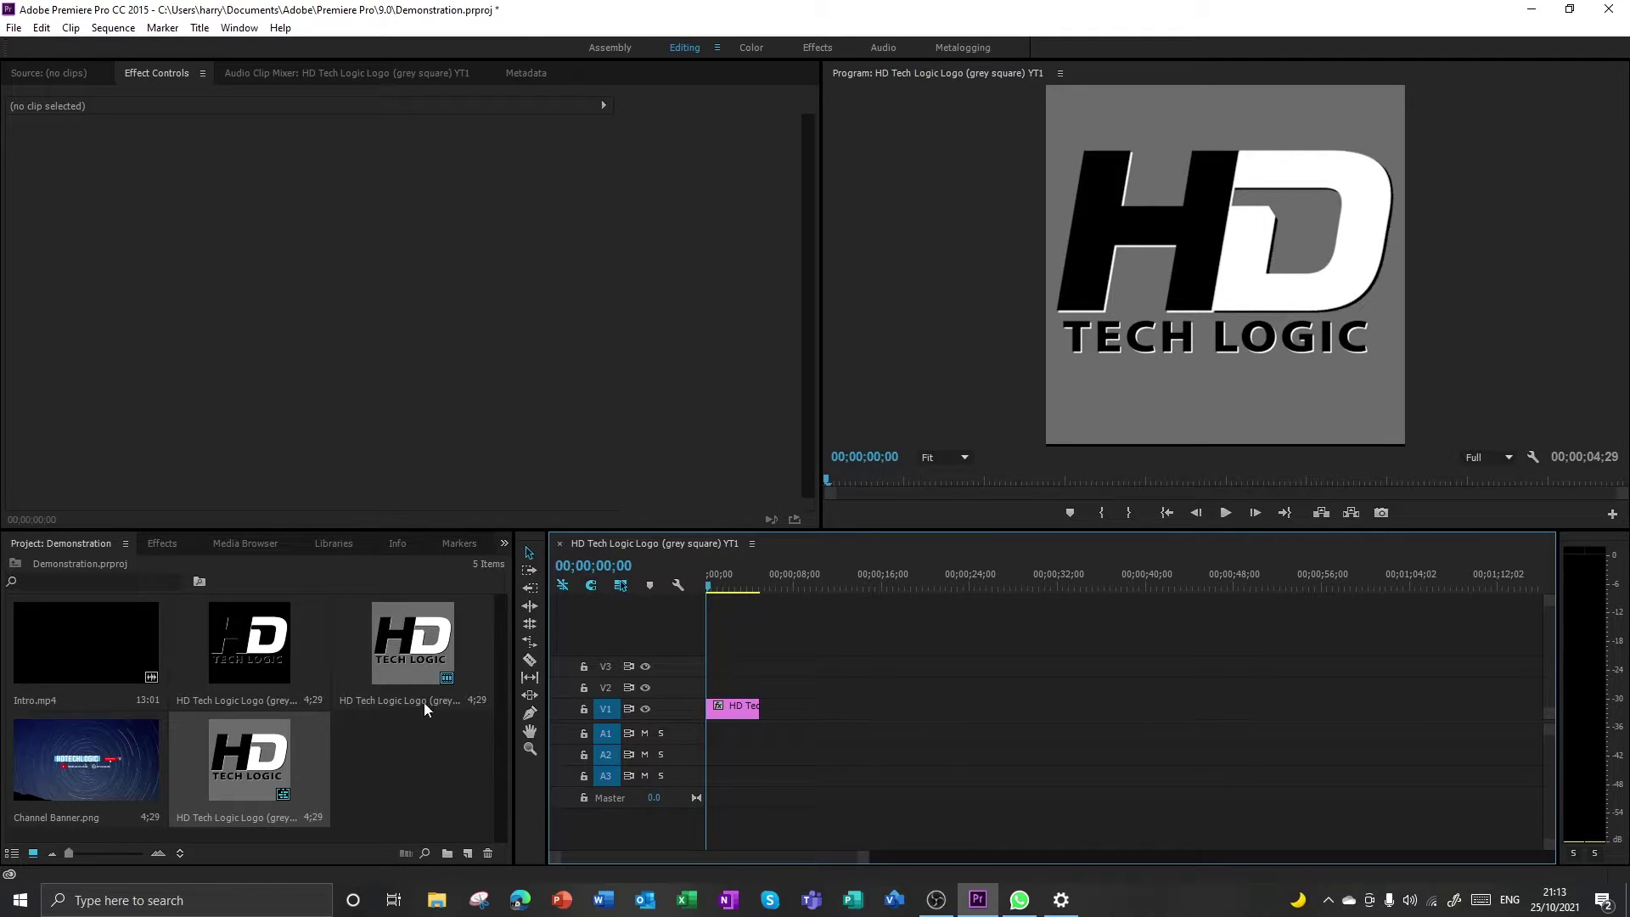
drag(412, 657, 790, 721)
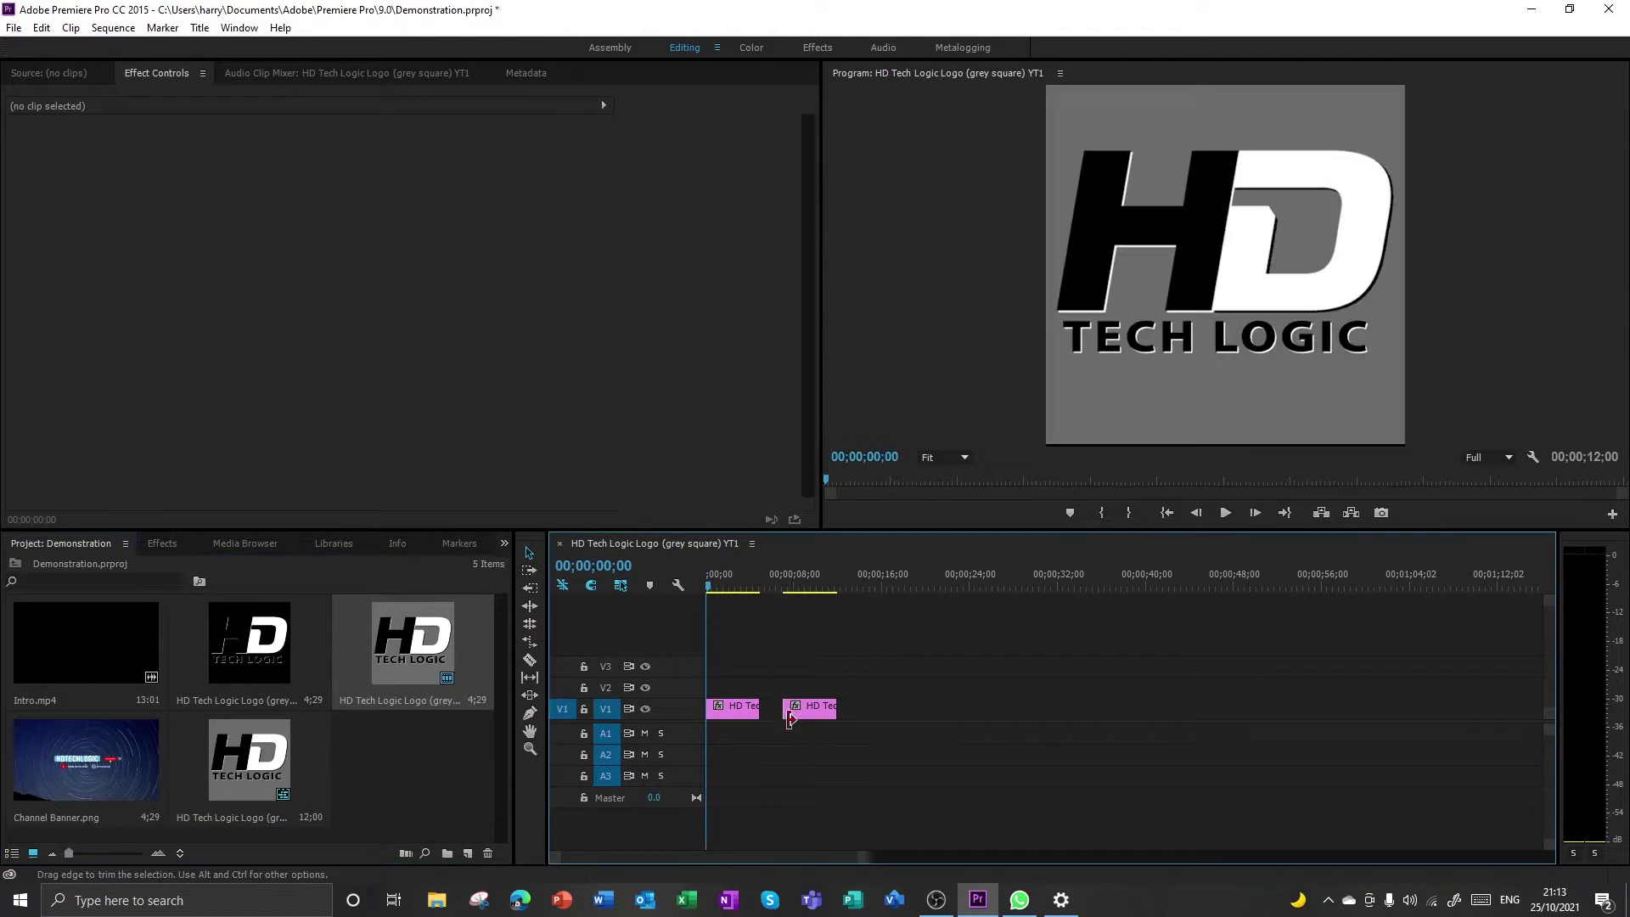
drag(863, 856, 777, 874)
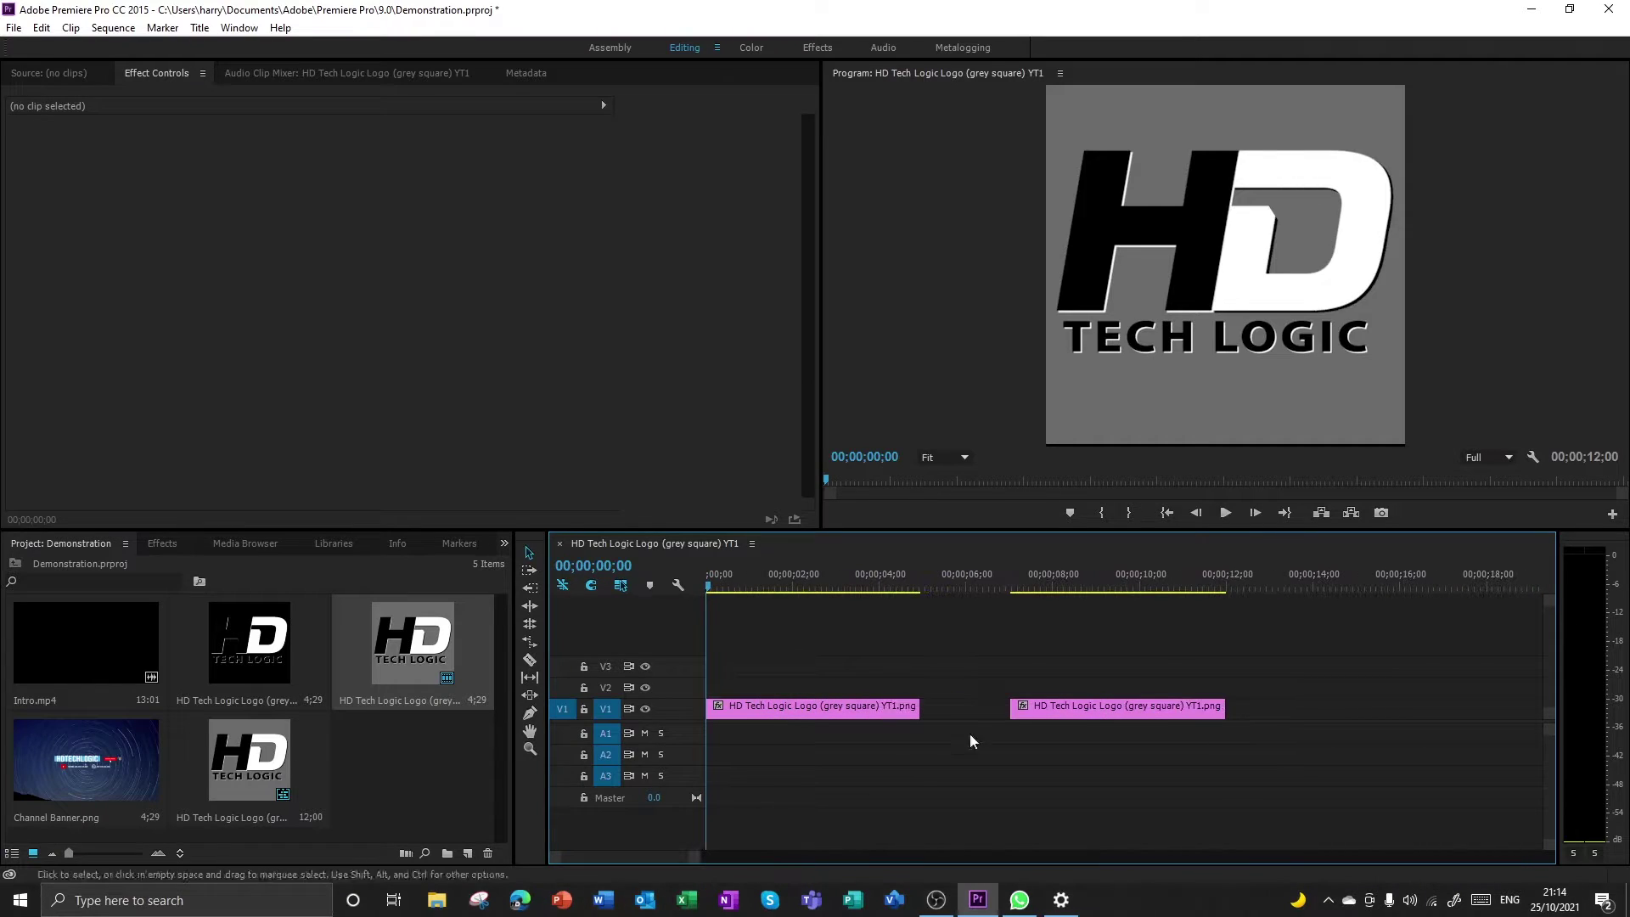
drag(1063, 712, 1006, 714)
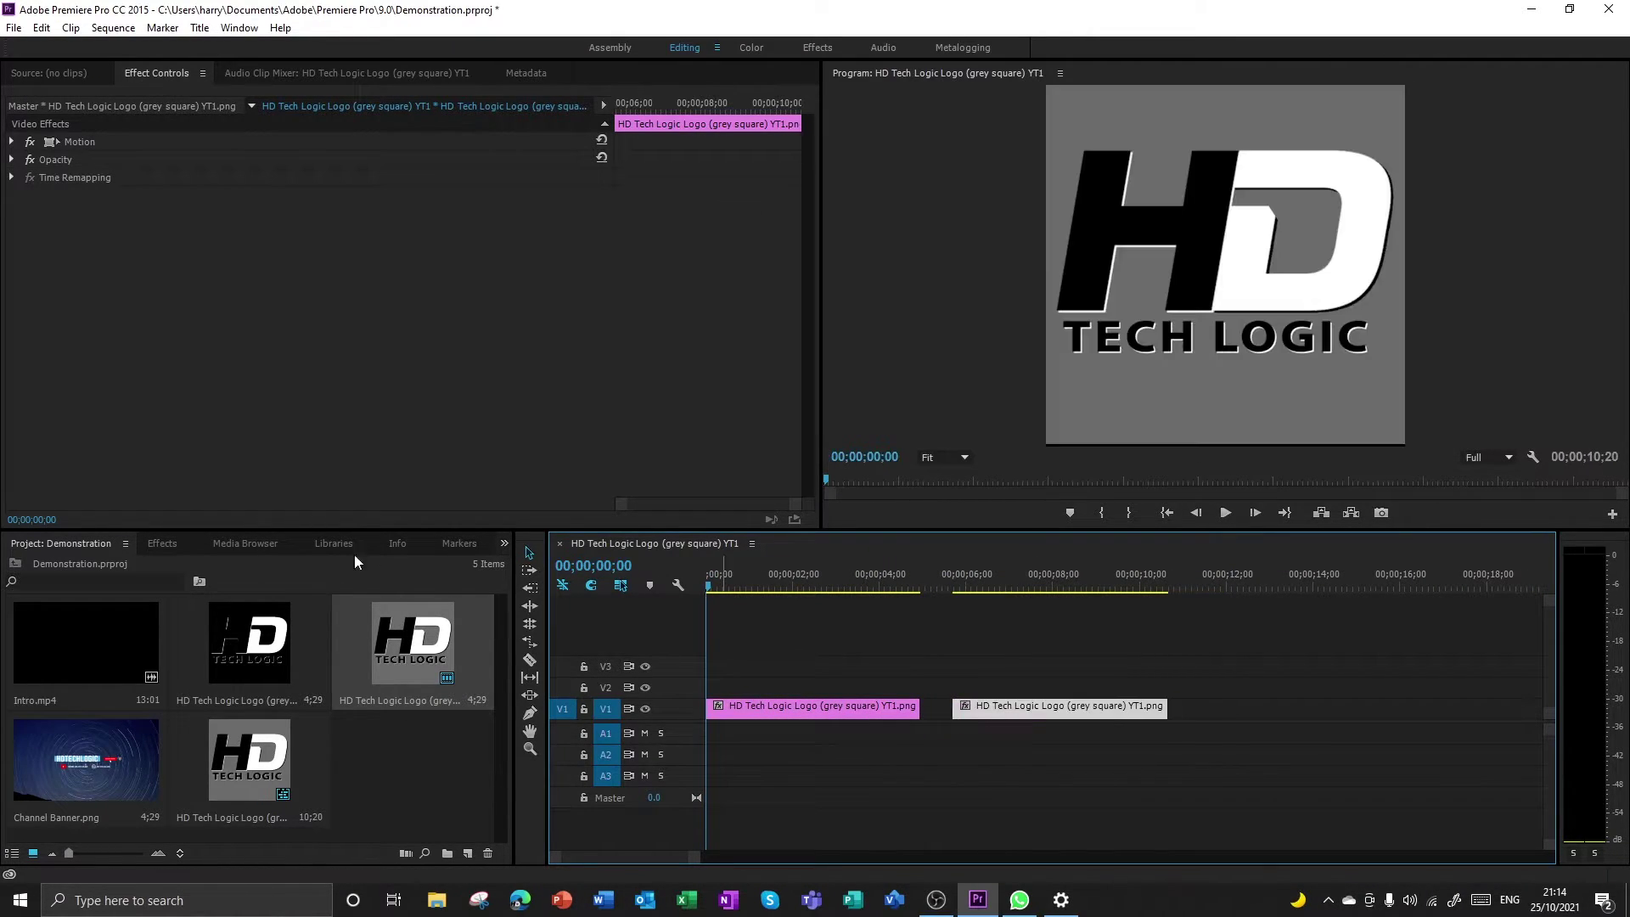
Place the playhead at 00;00;02;09, add a marker there and remove it again.
click(599, 587)
drag(977, 710, 610, 587)
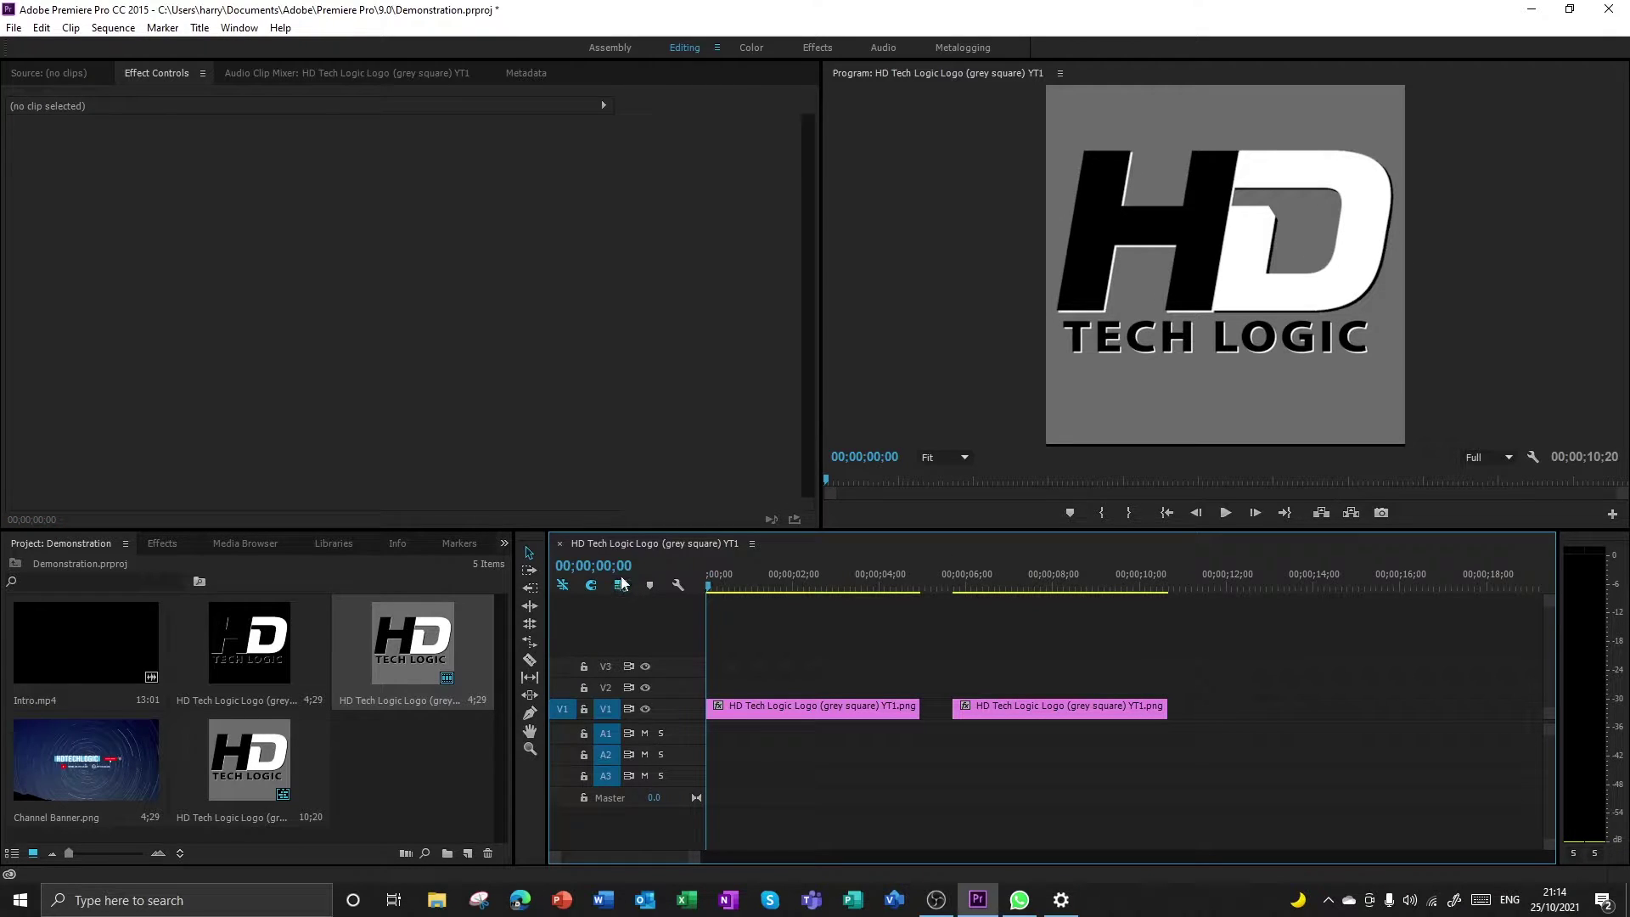
click(805, 586)
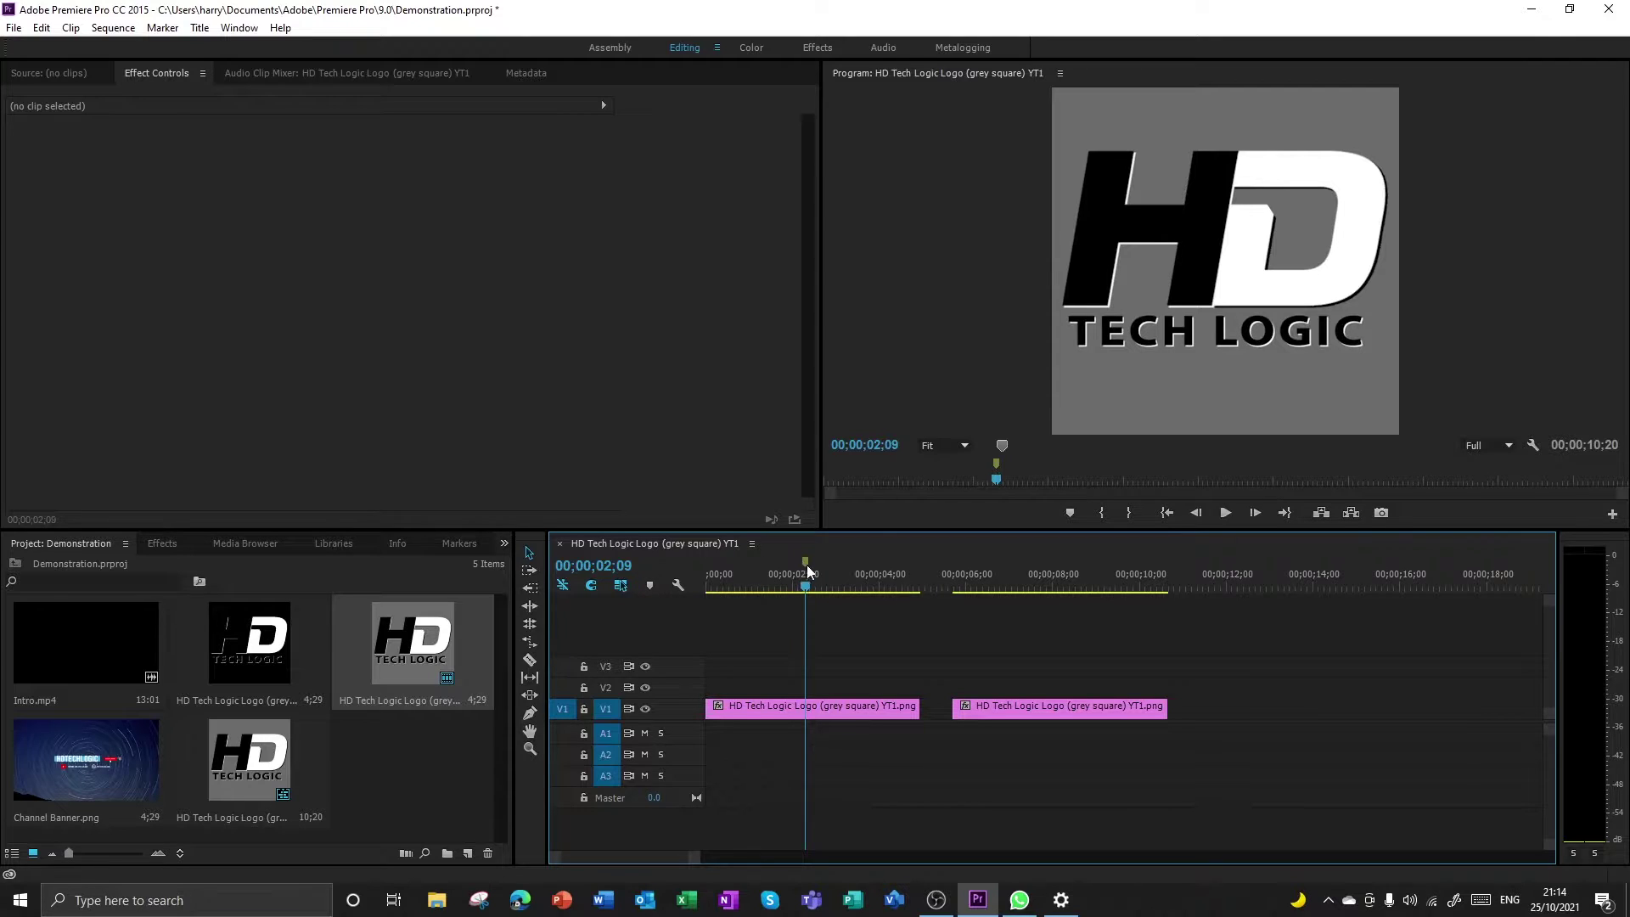
key(ctrl+shift+m)
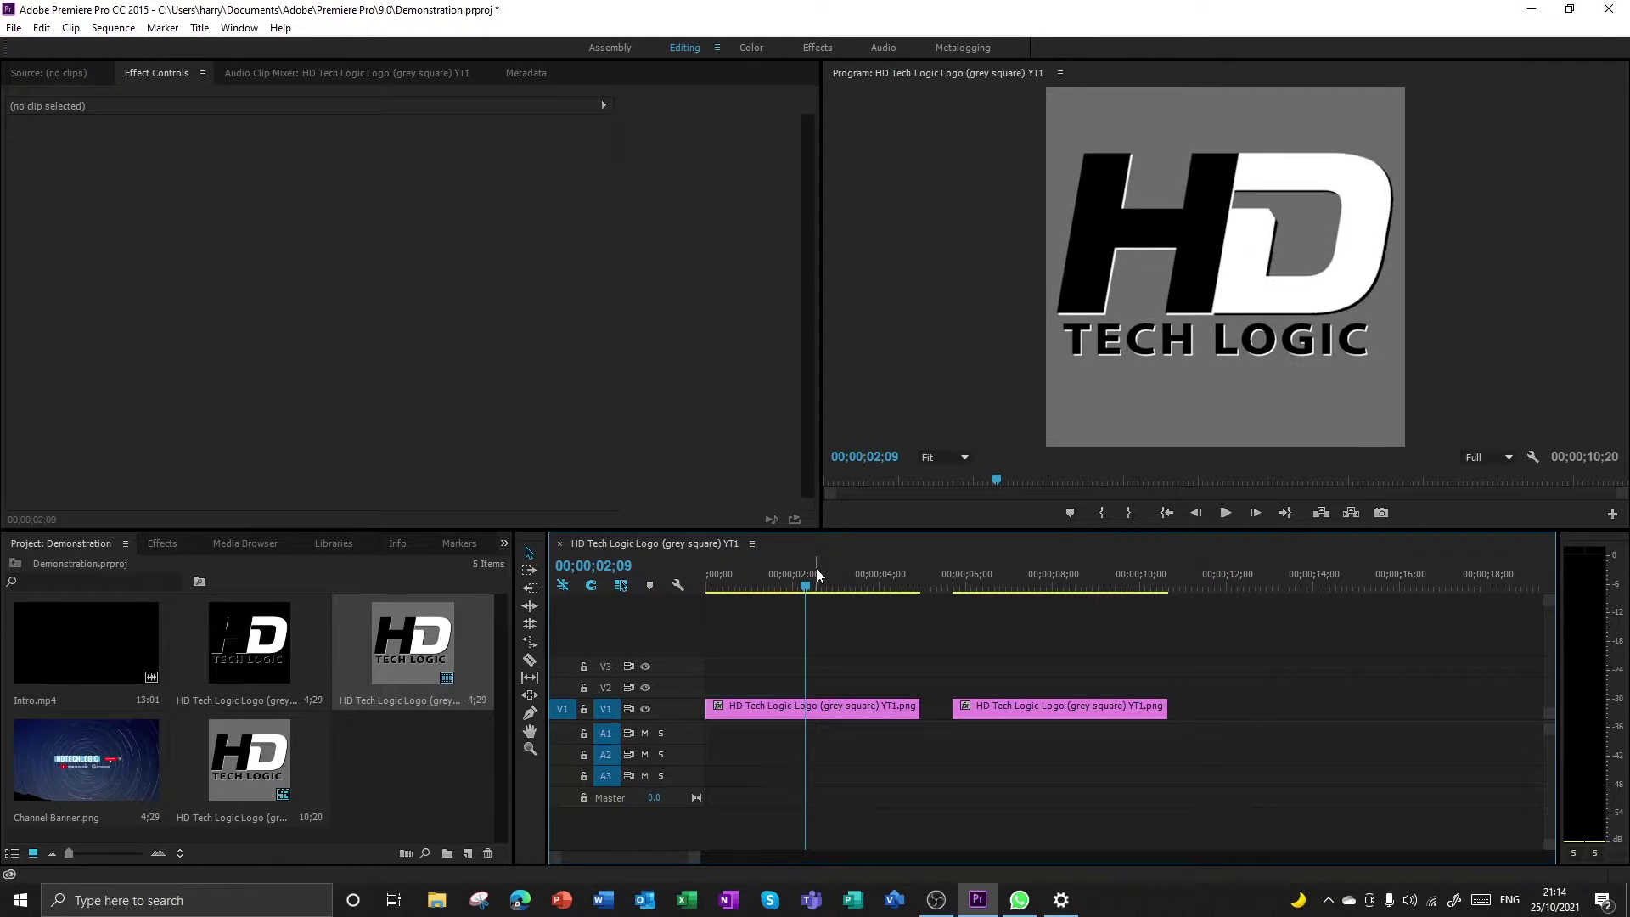
Examine the timeline display settings and close them without changes.
click(677, 586)
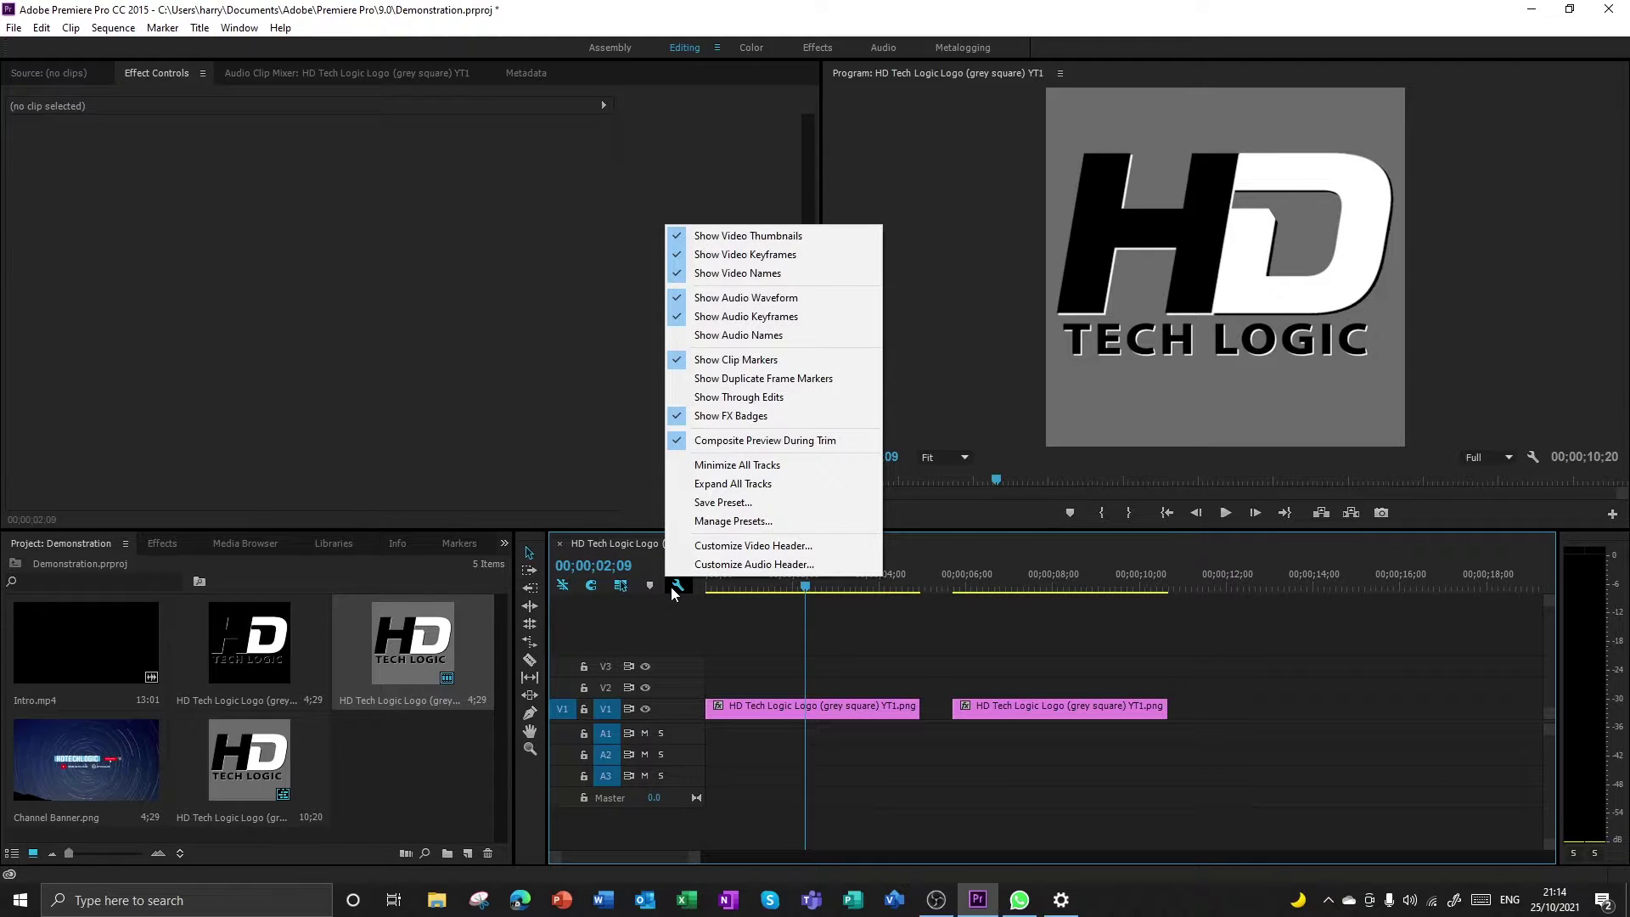
click(672, 592)
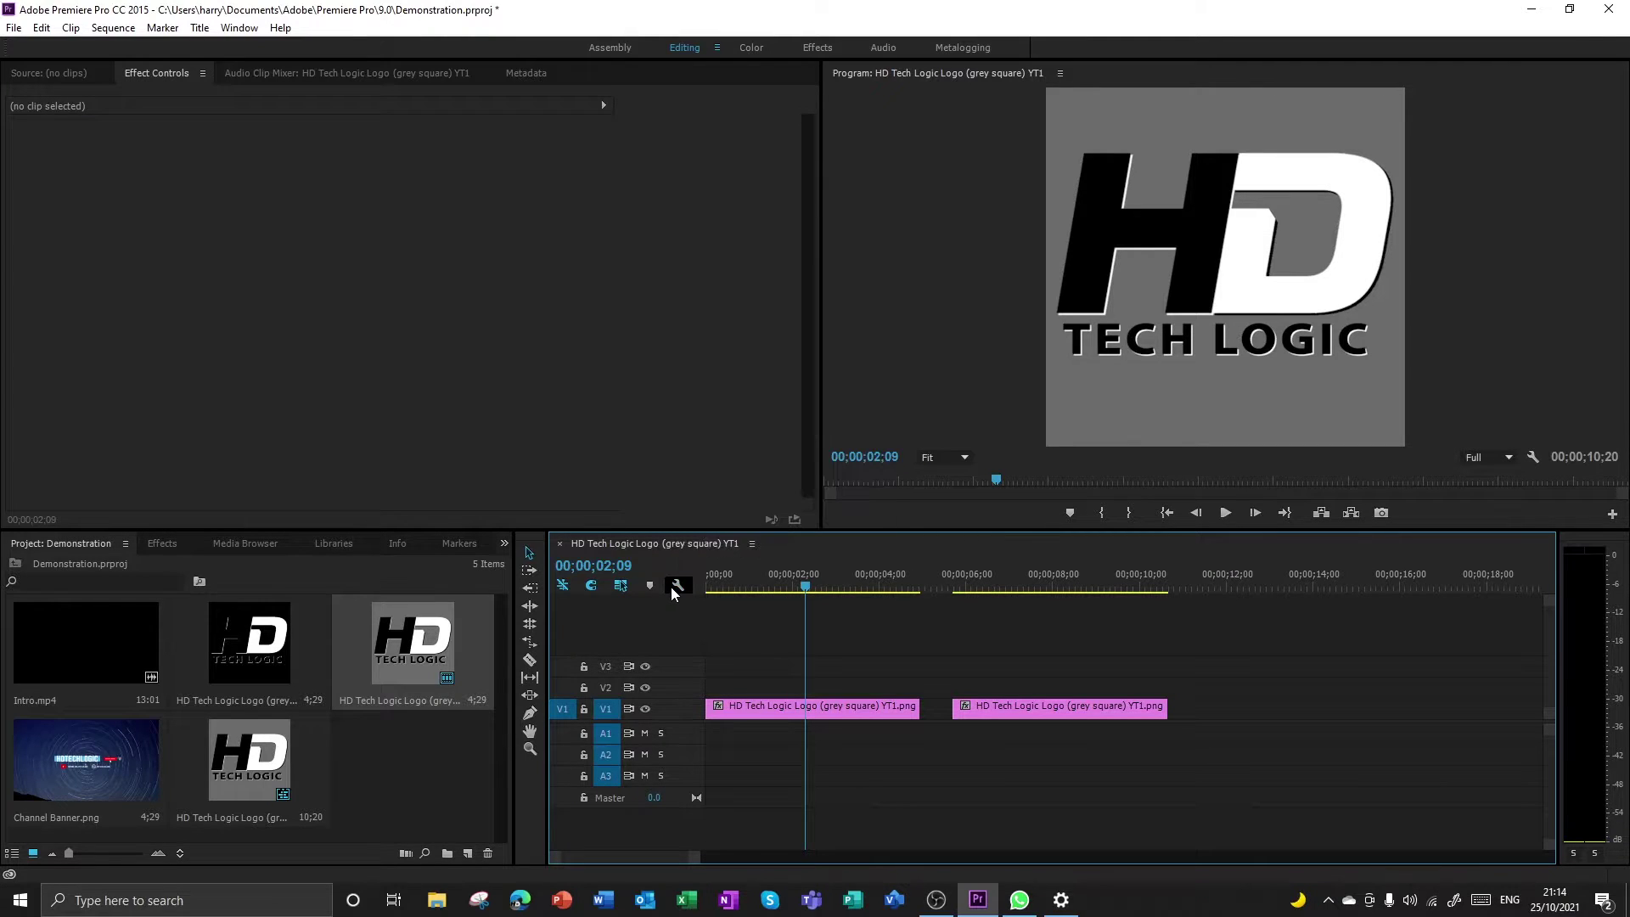
Toggle track V1's lock, output visibility and sync lock in turn, restoring each setting.
click(584, 708)
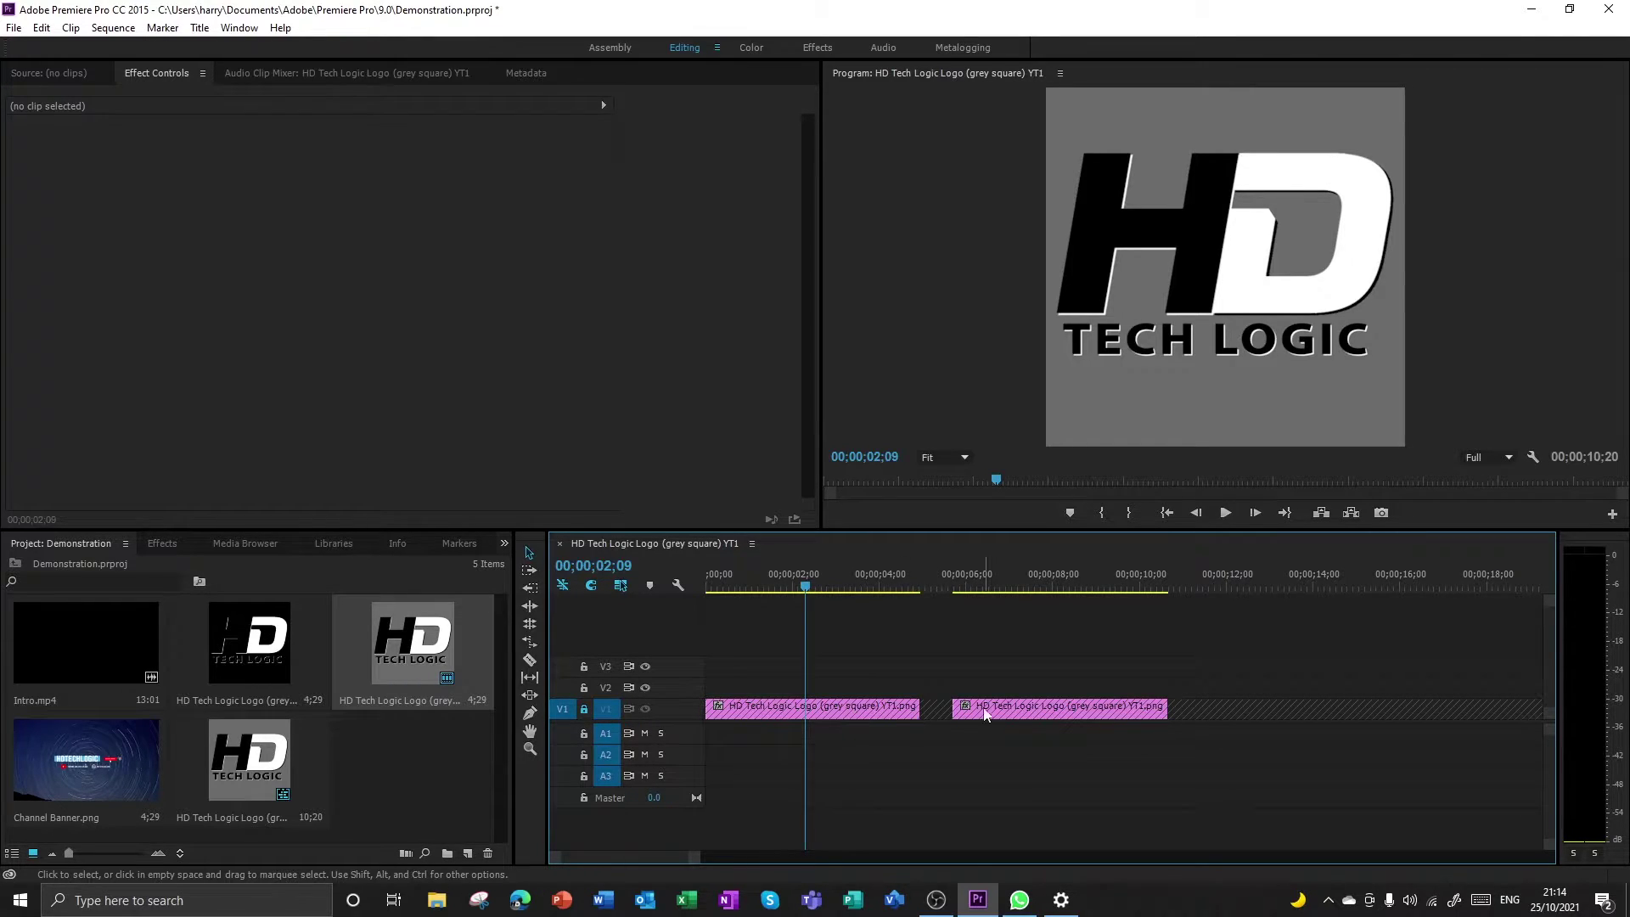
click(583, 710)
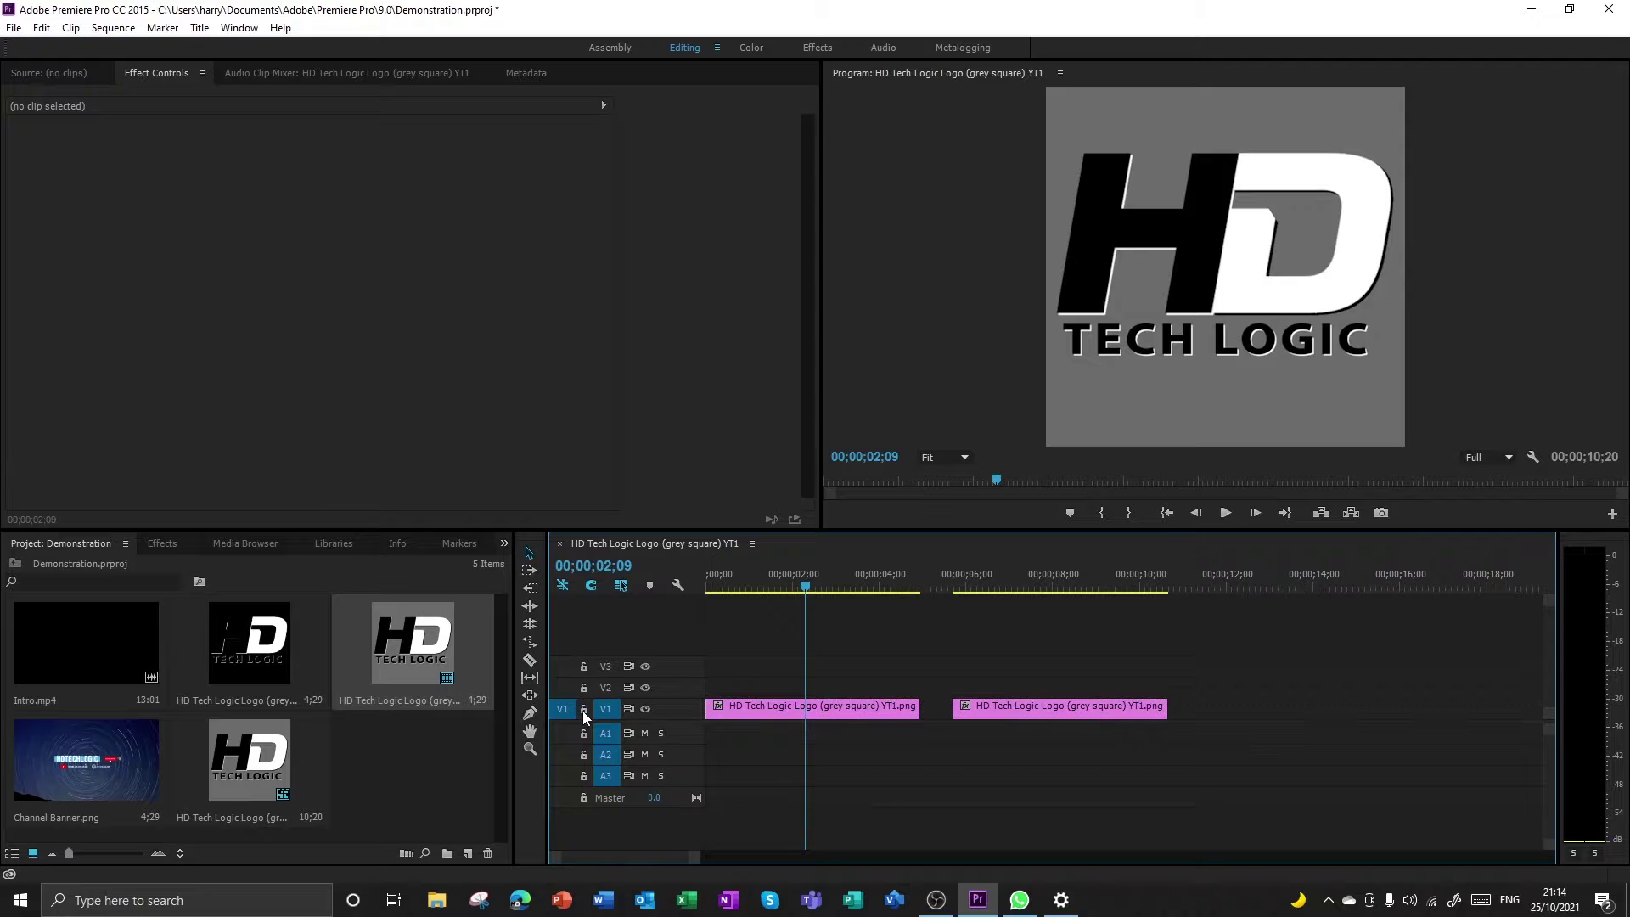
click(647, 710)
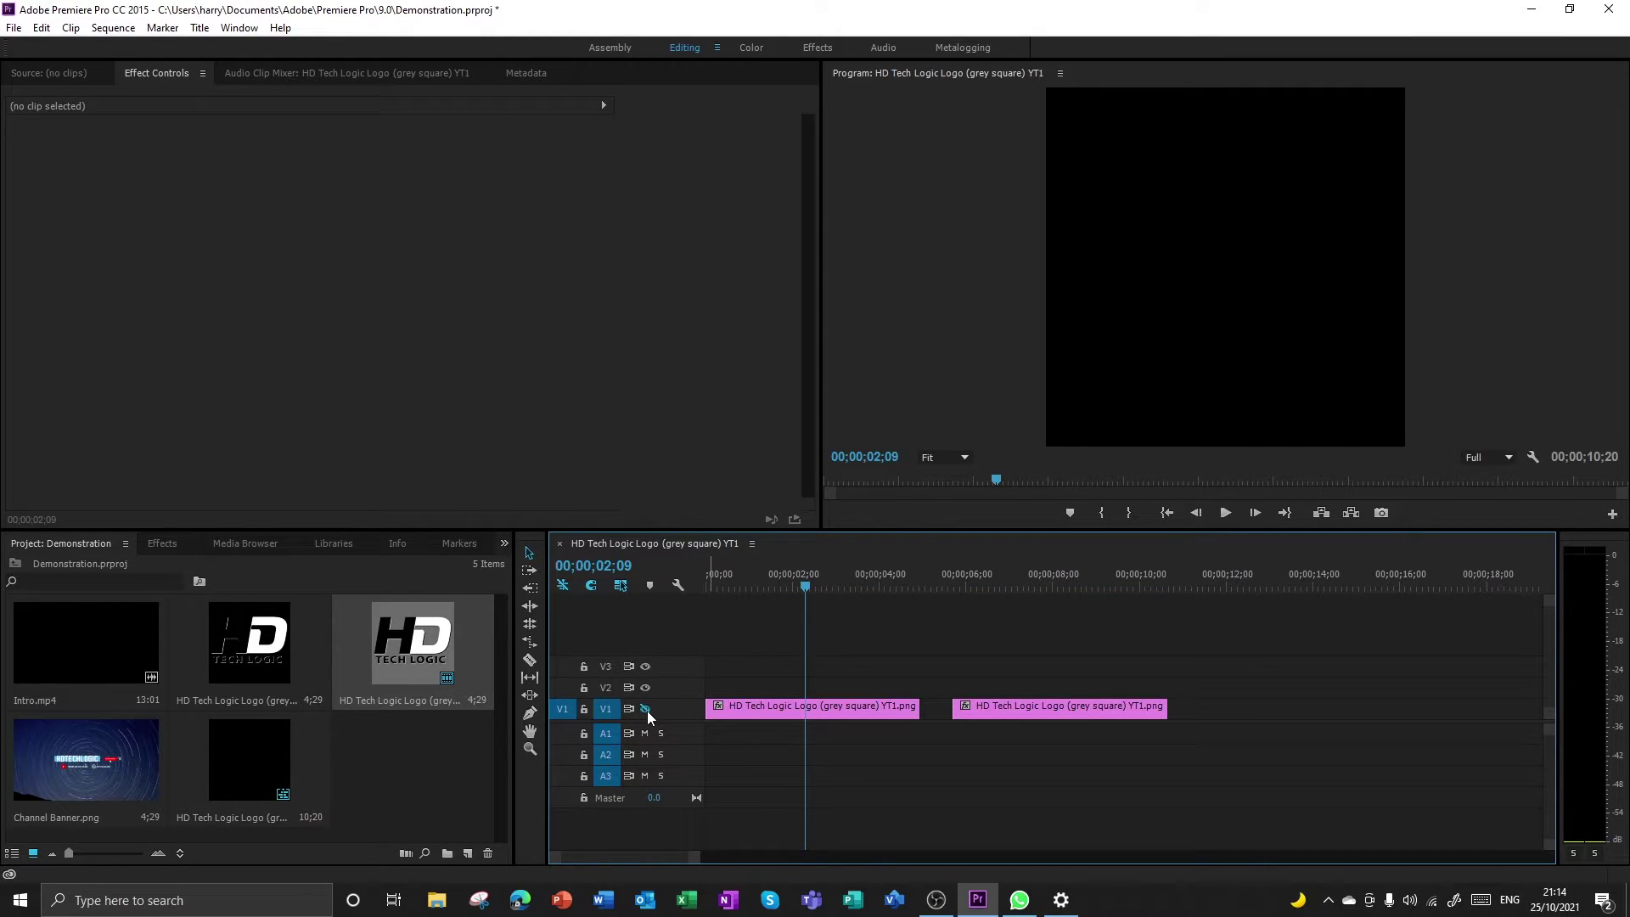
click(647, 711)
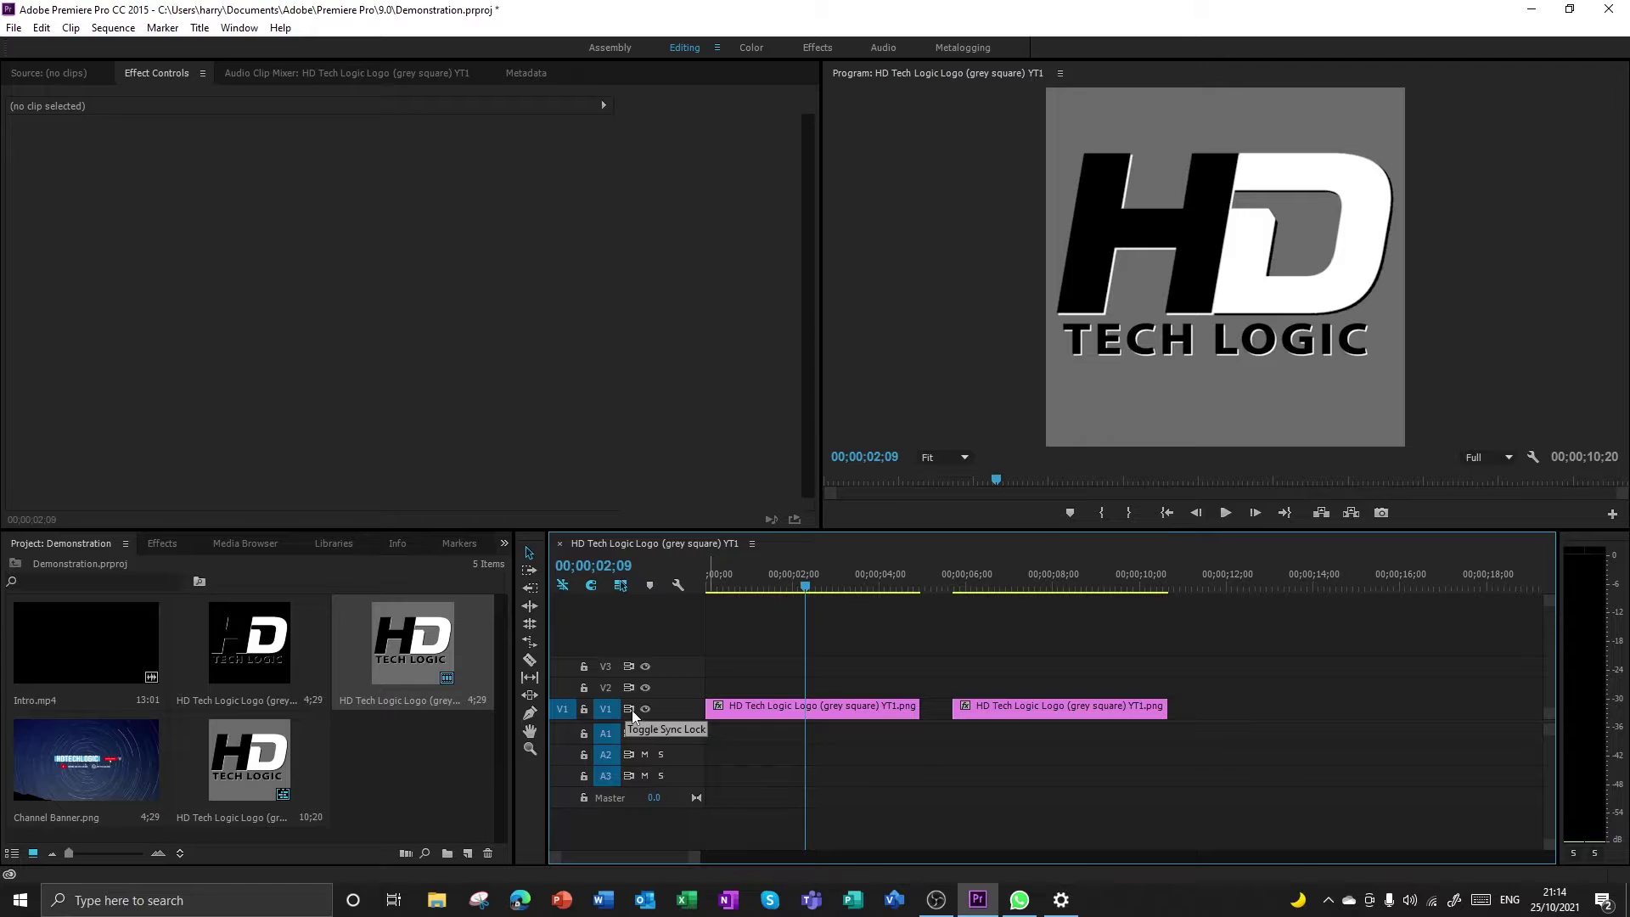
scroll(636, 713, up, 1)
click(627, 706)
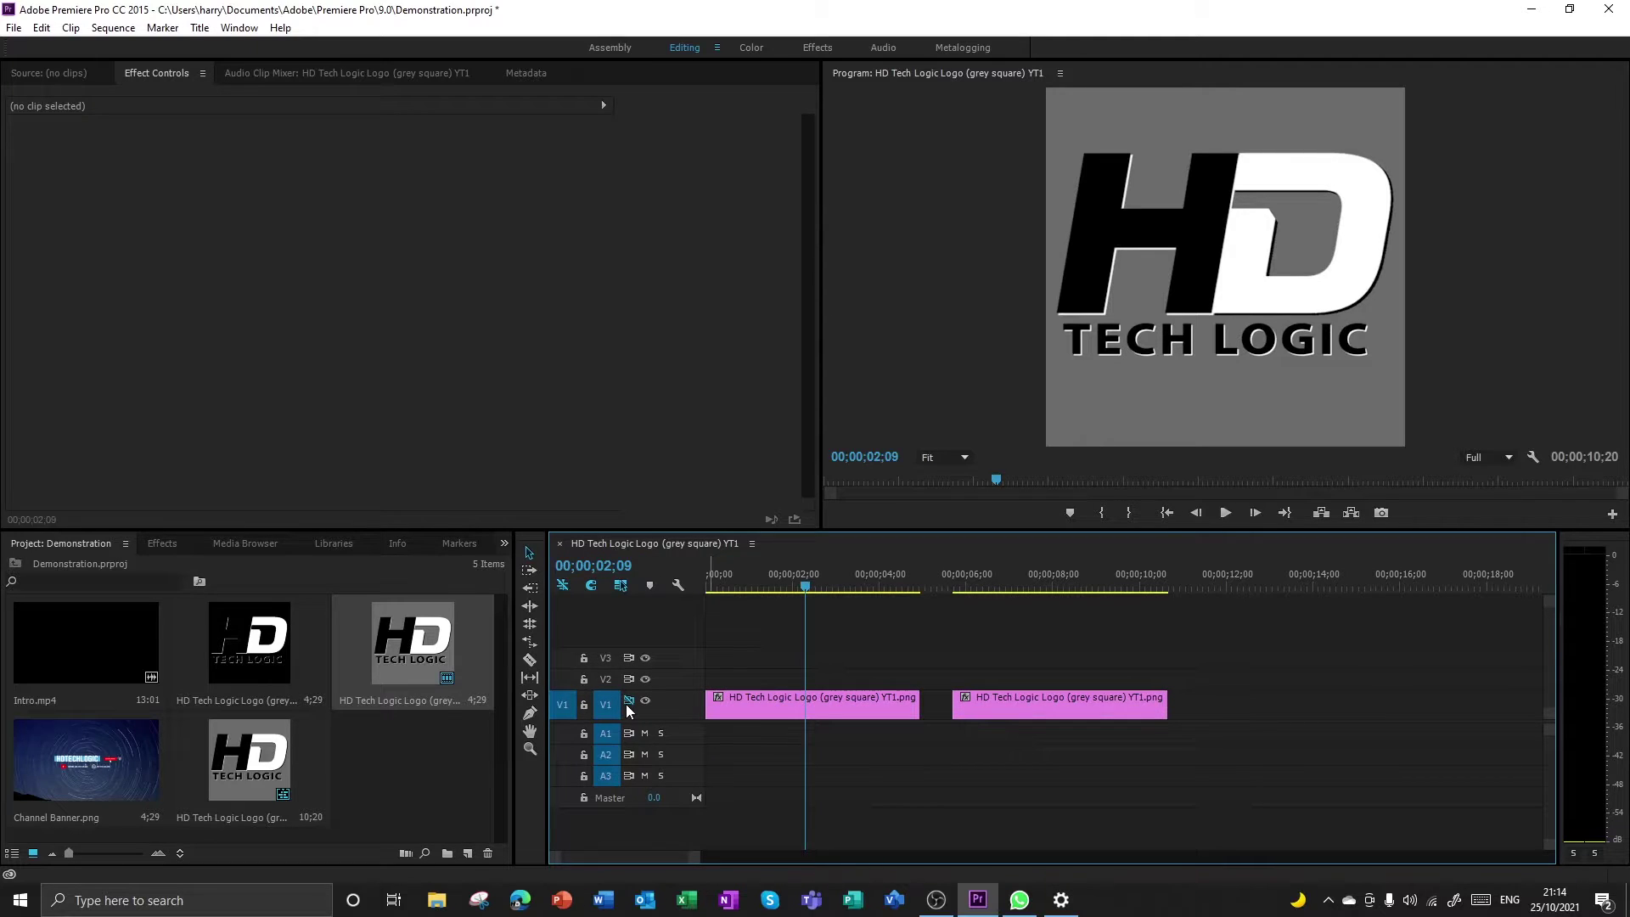
click(629, 708)
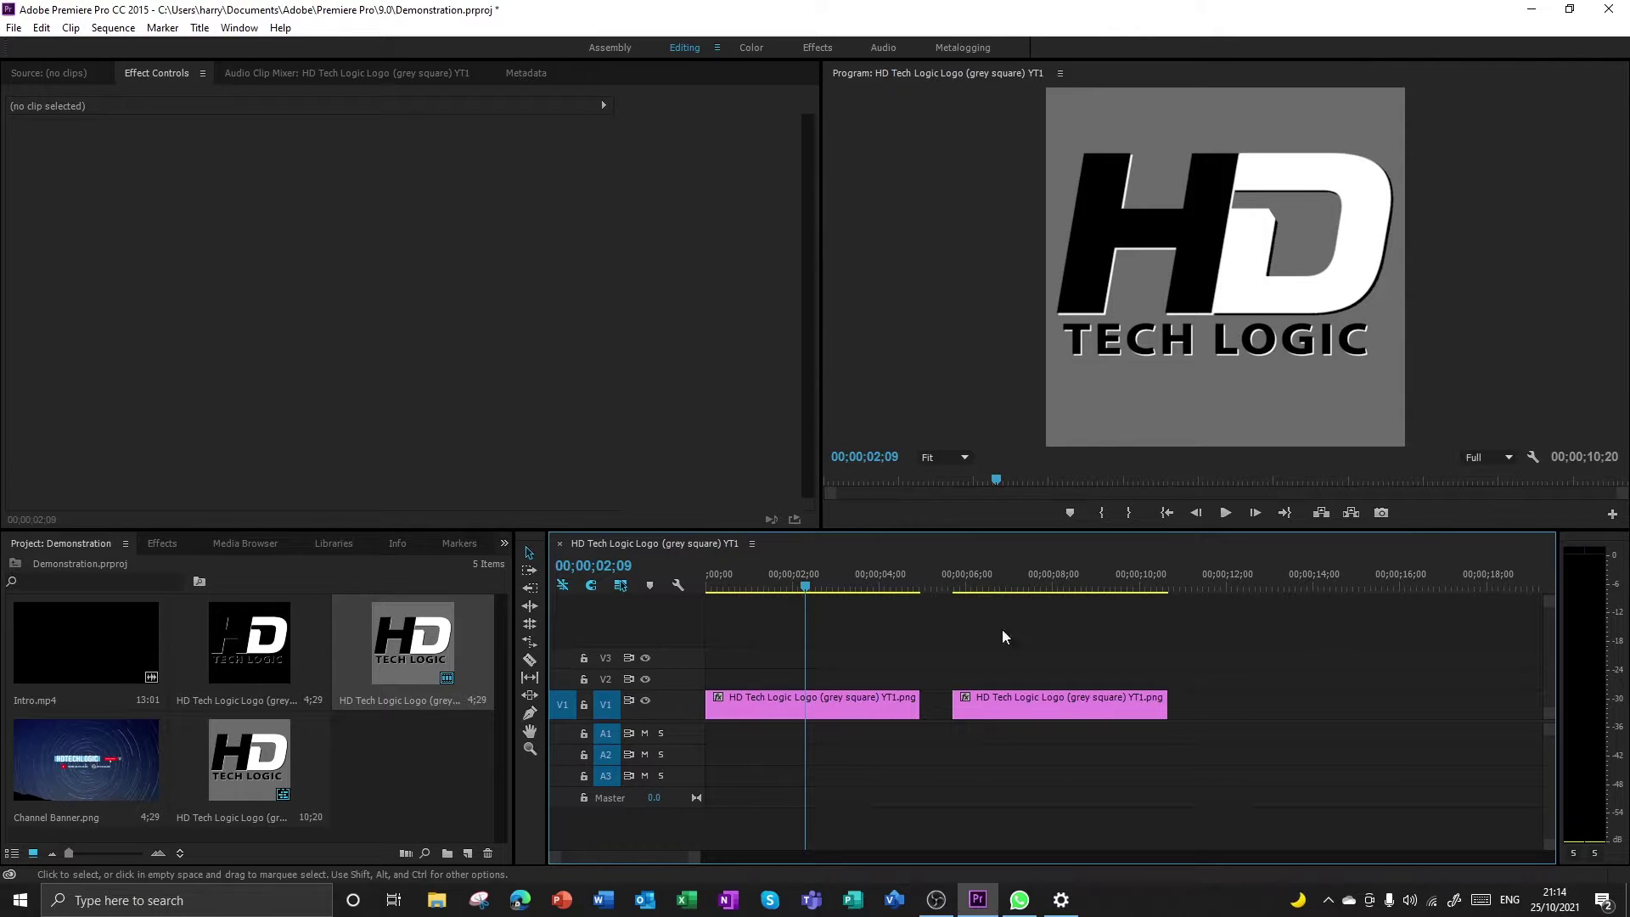
Cut the first logo clip from V1 and paste a copy of the remaining clip at 00;00;02;09.
right_click(852, 718)
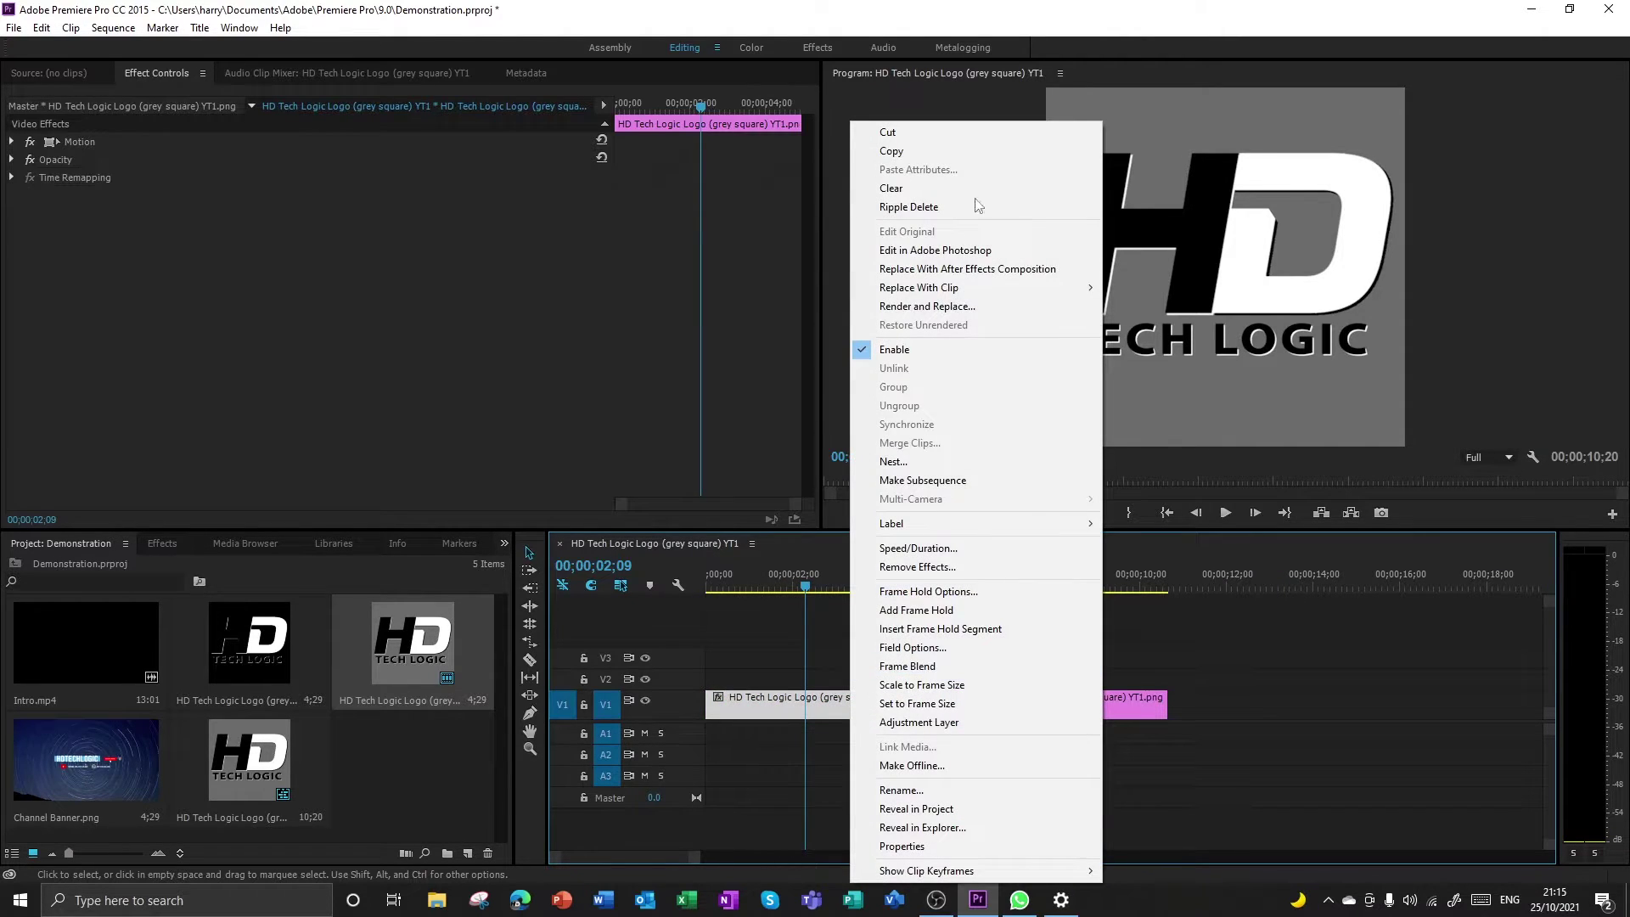
click(1029, 136)
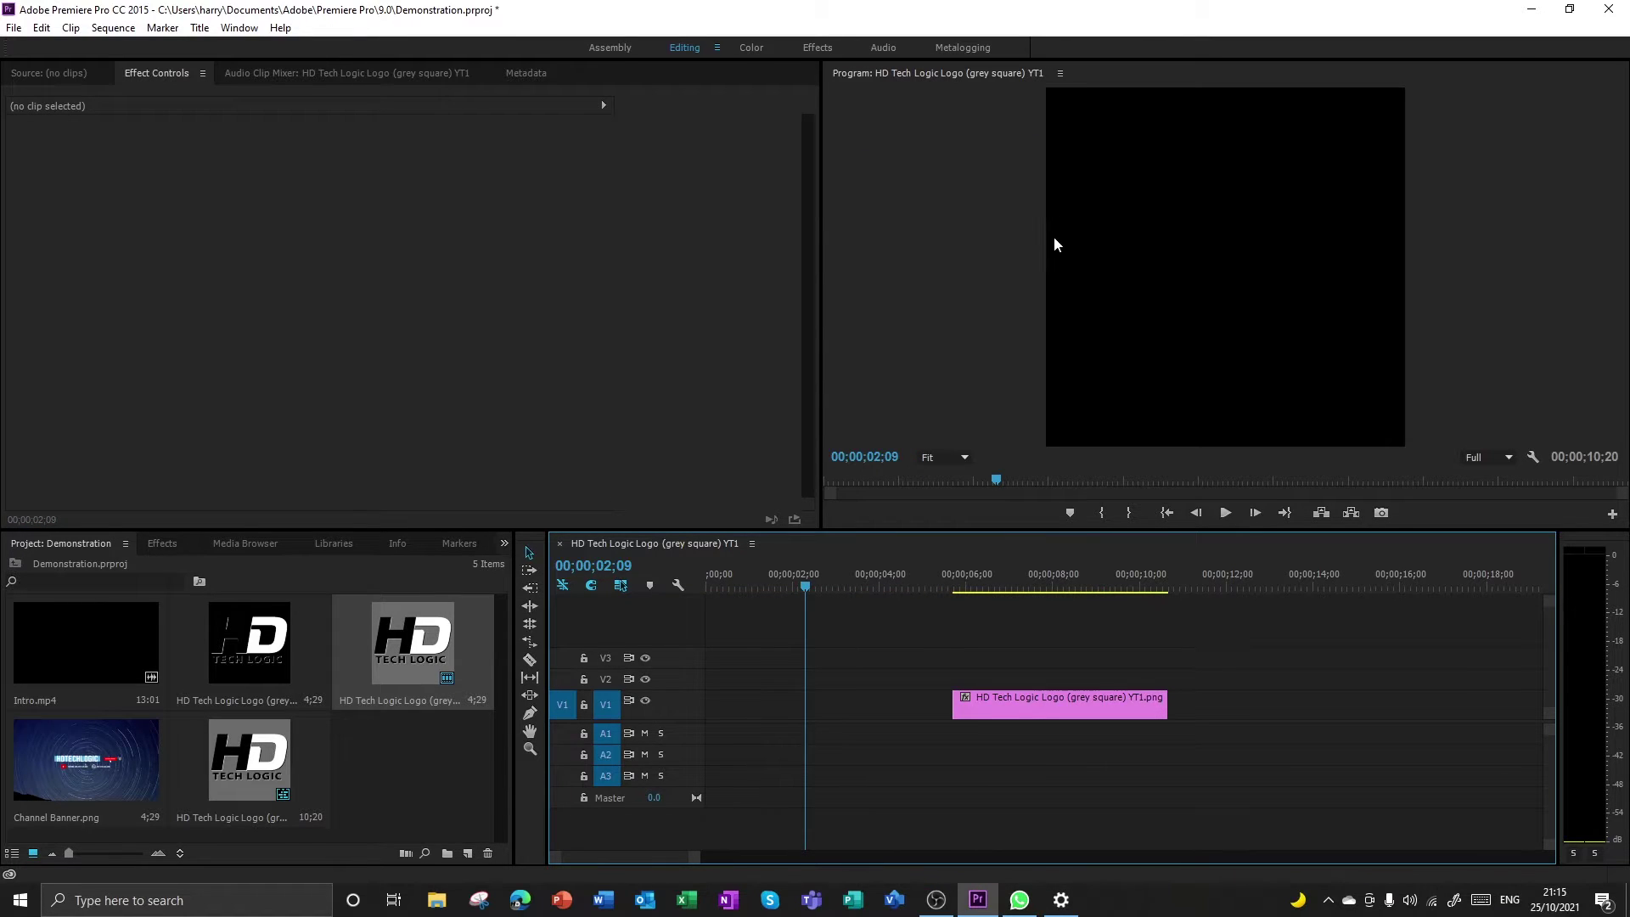
right_click(1053, 700)
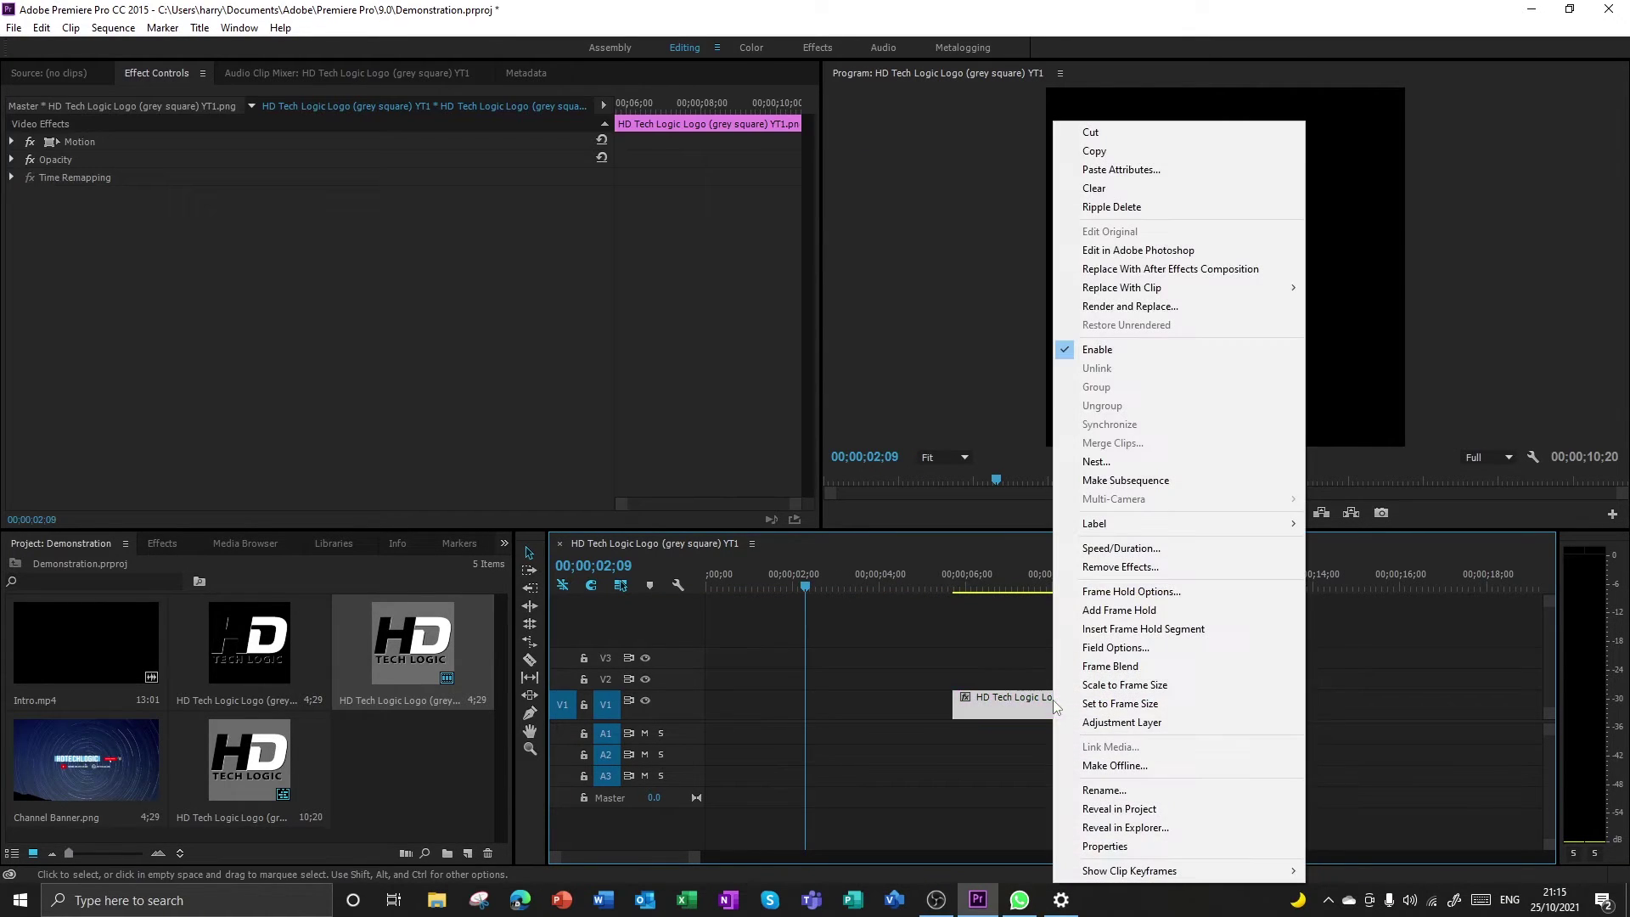
click(1139, 153)
click(962, 659)
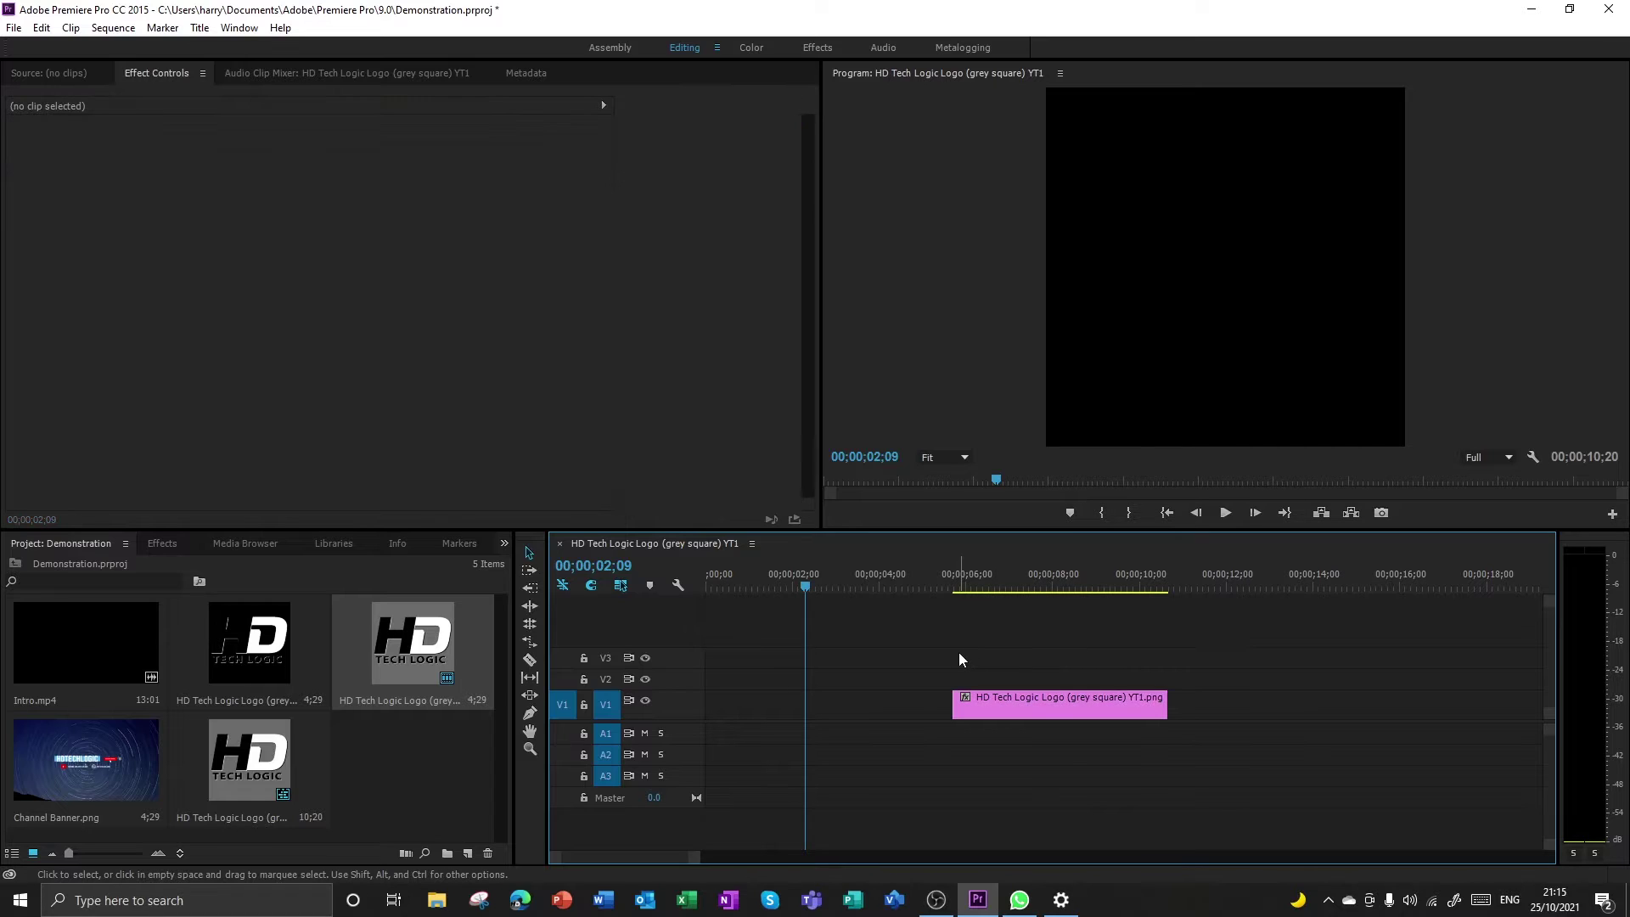
key(ctrl+v)
click(959, 711)
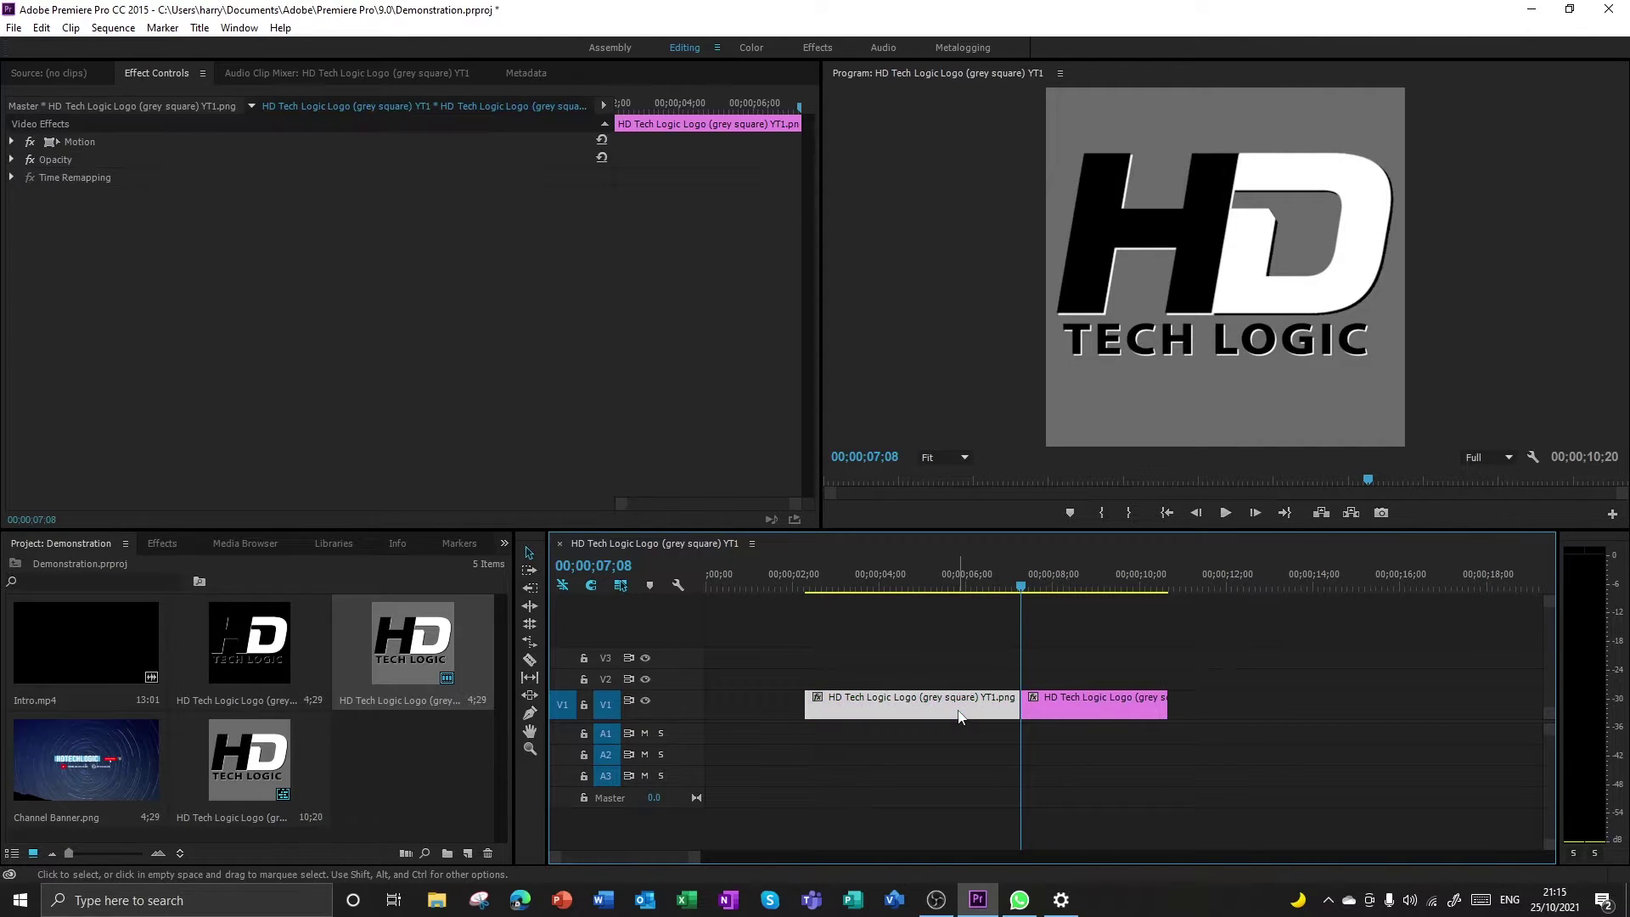
Paste the copied Motion, Opacity and Time Remapping attributes onto the first logo clip on V1.
right_click(960, 716)
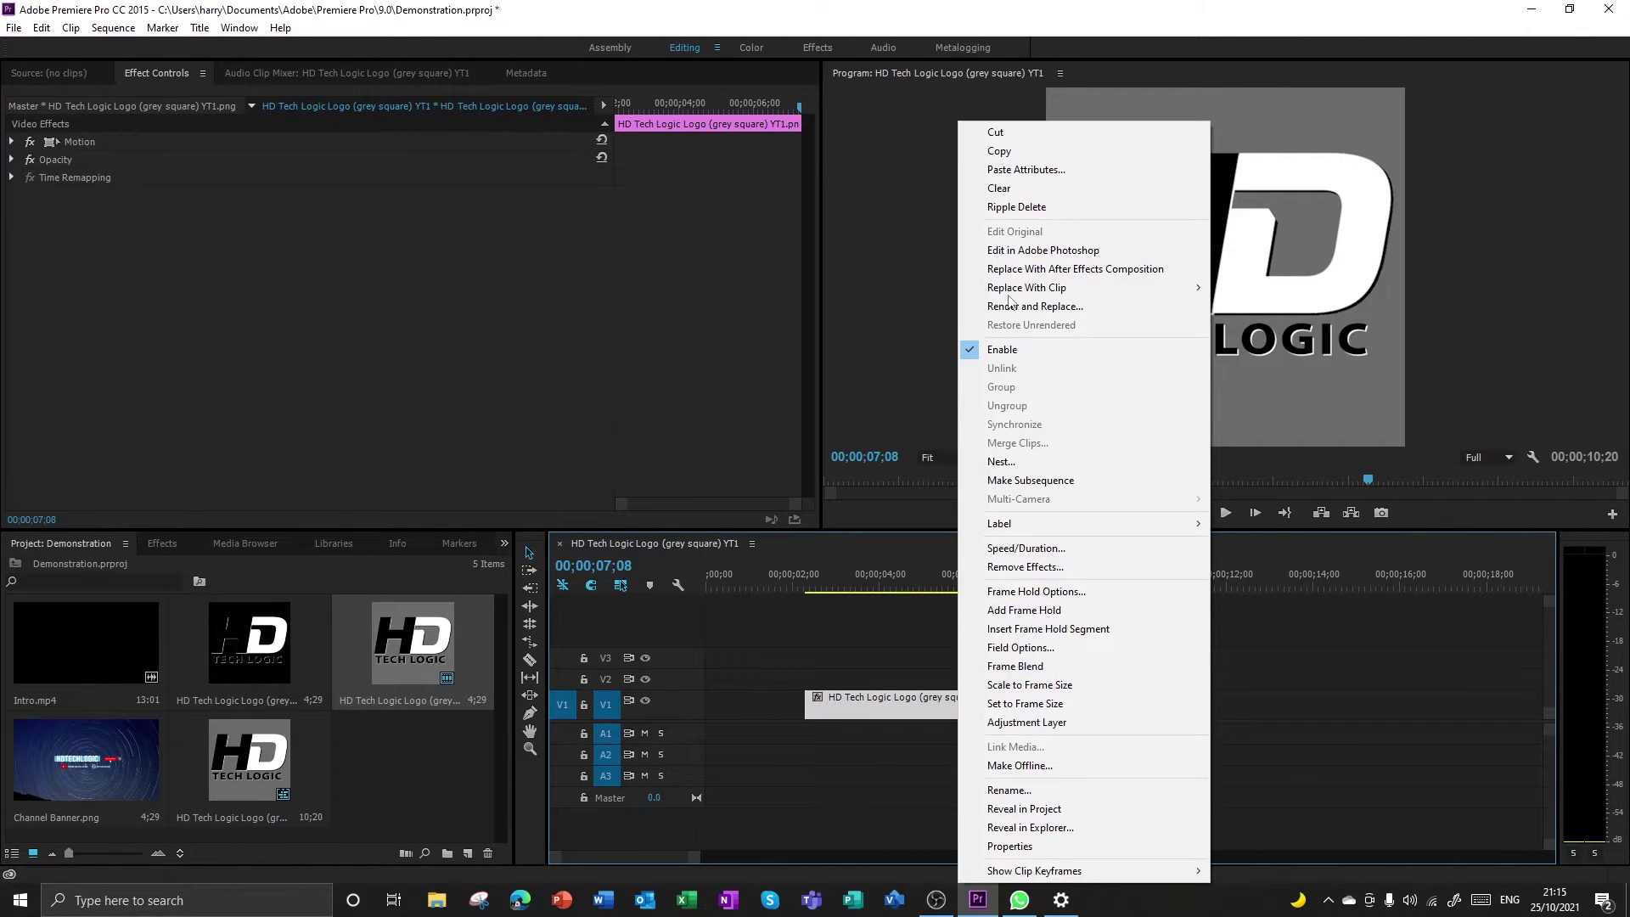
click(1046, 175)
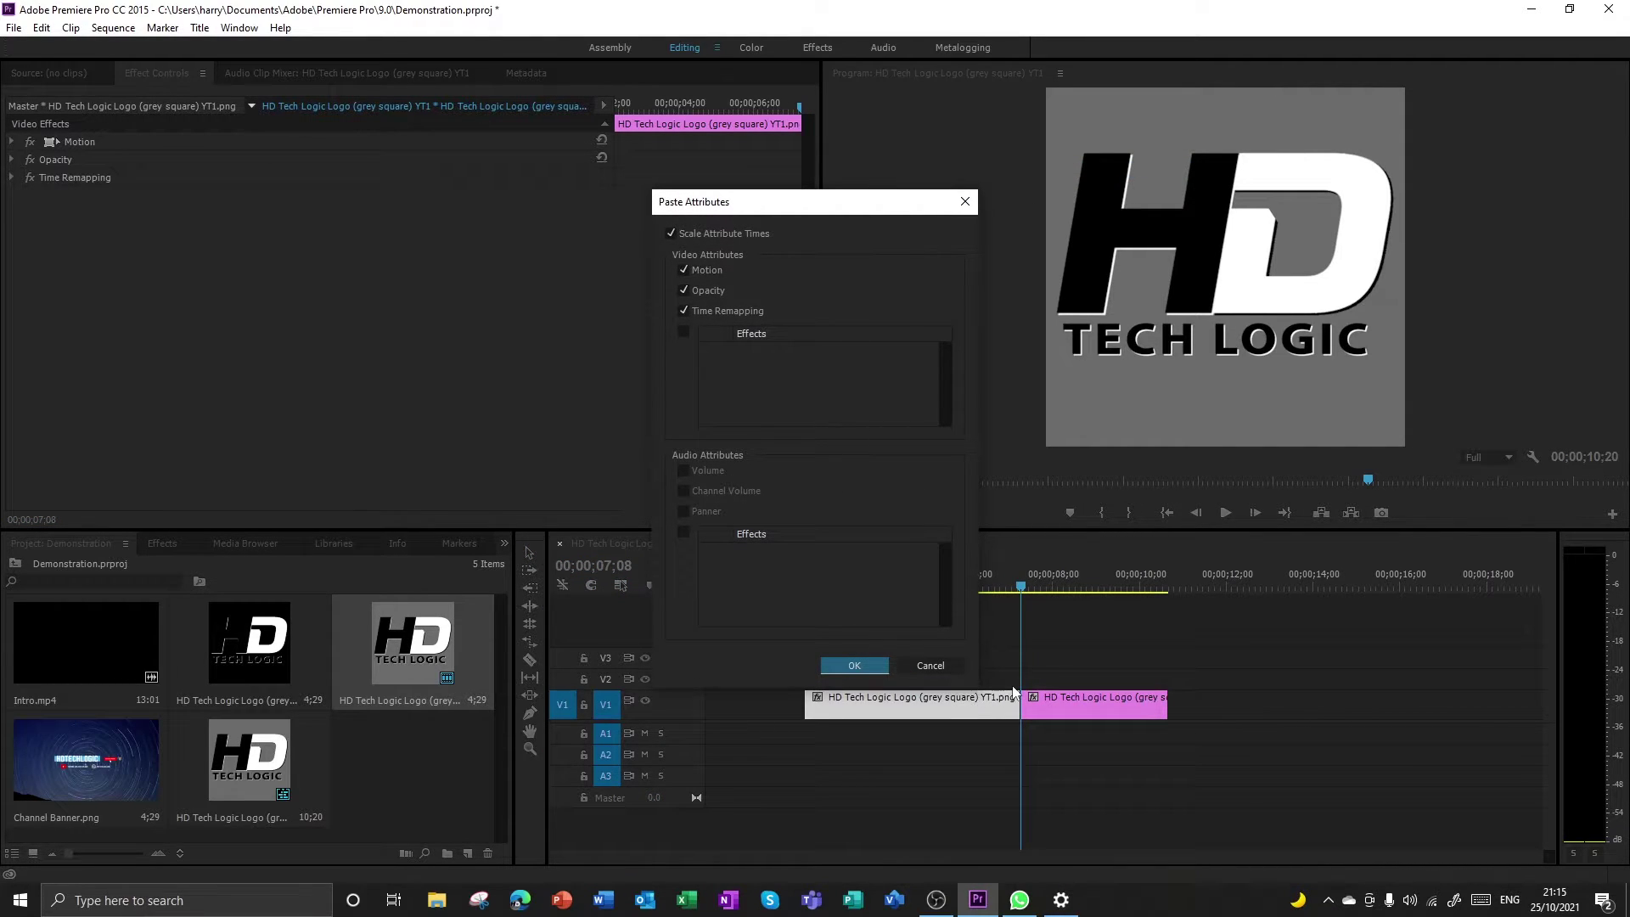
key(Return)
right_click(974, 696)
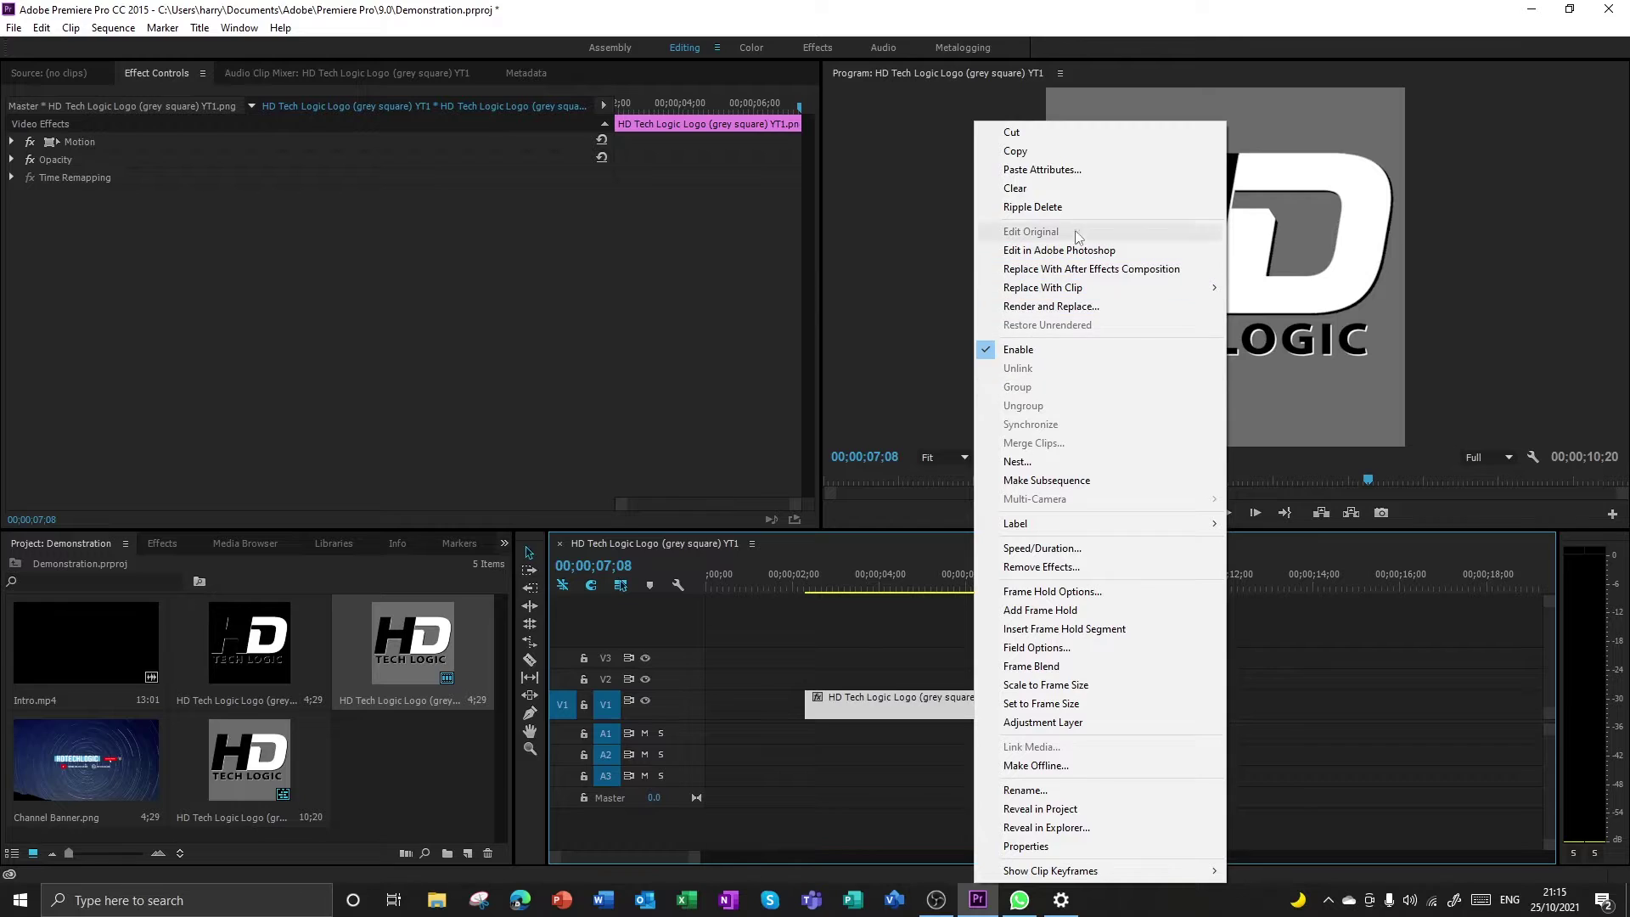
click(1332, 662)
click(1331, 662)
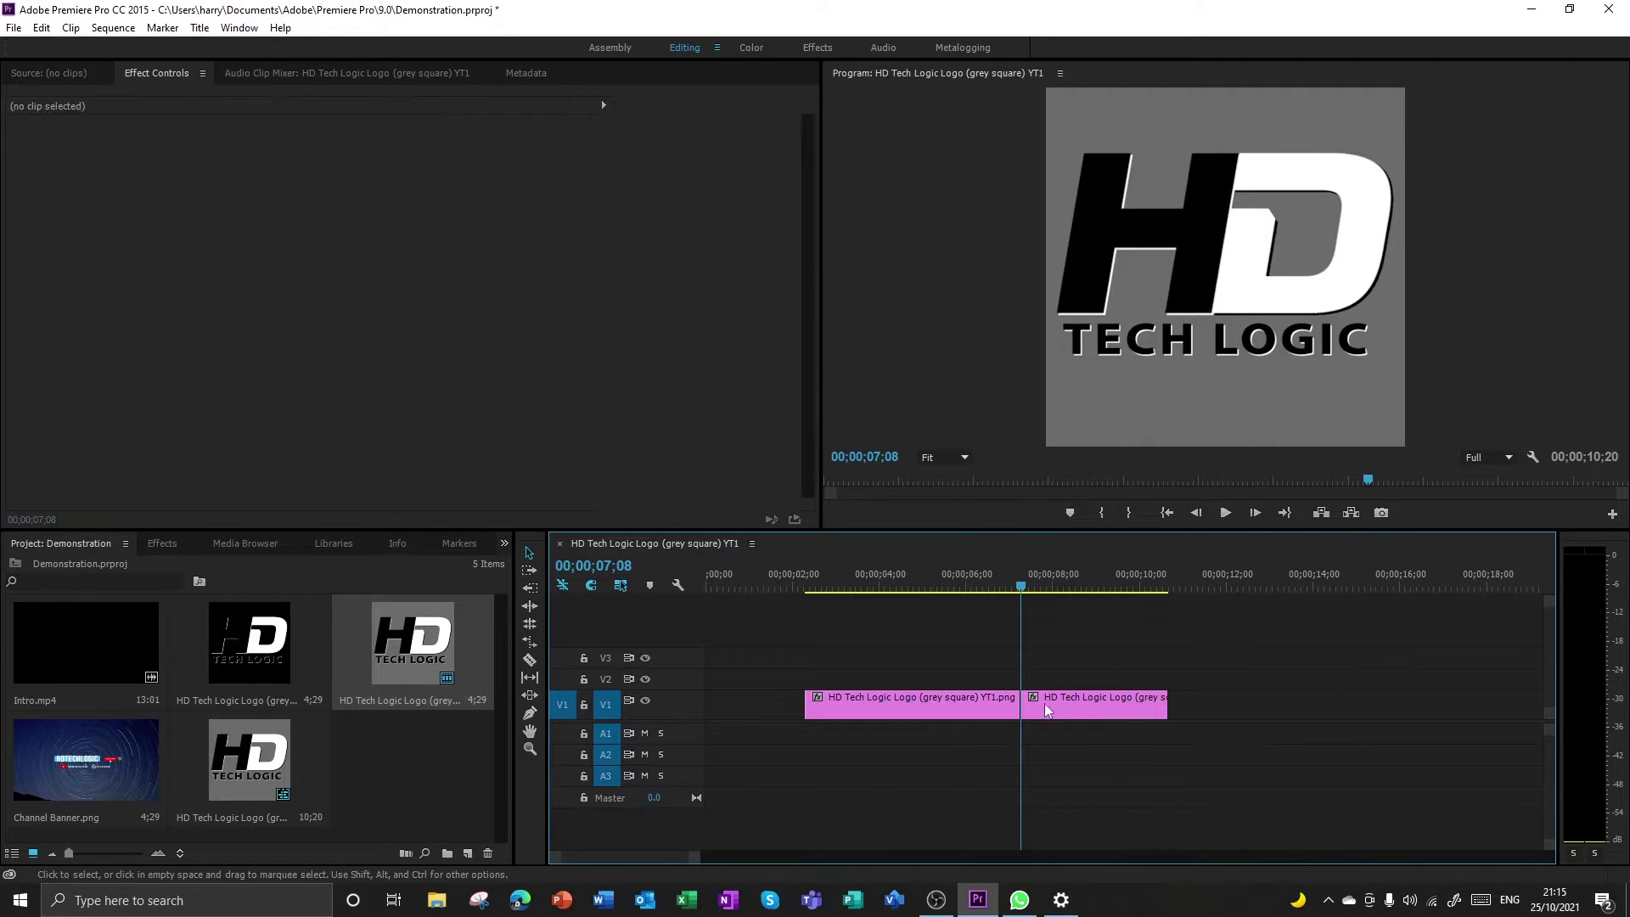
Move the first logo clip to the start of the sequence and ripple delete the gap before the second clip.
drag(985, 705, 890, 705)
click(925, 732)
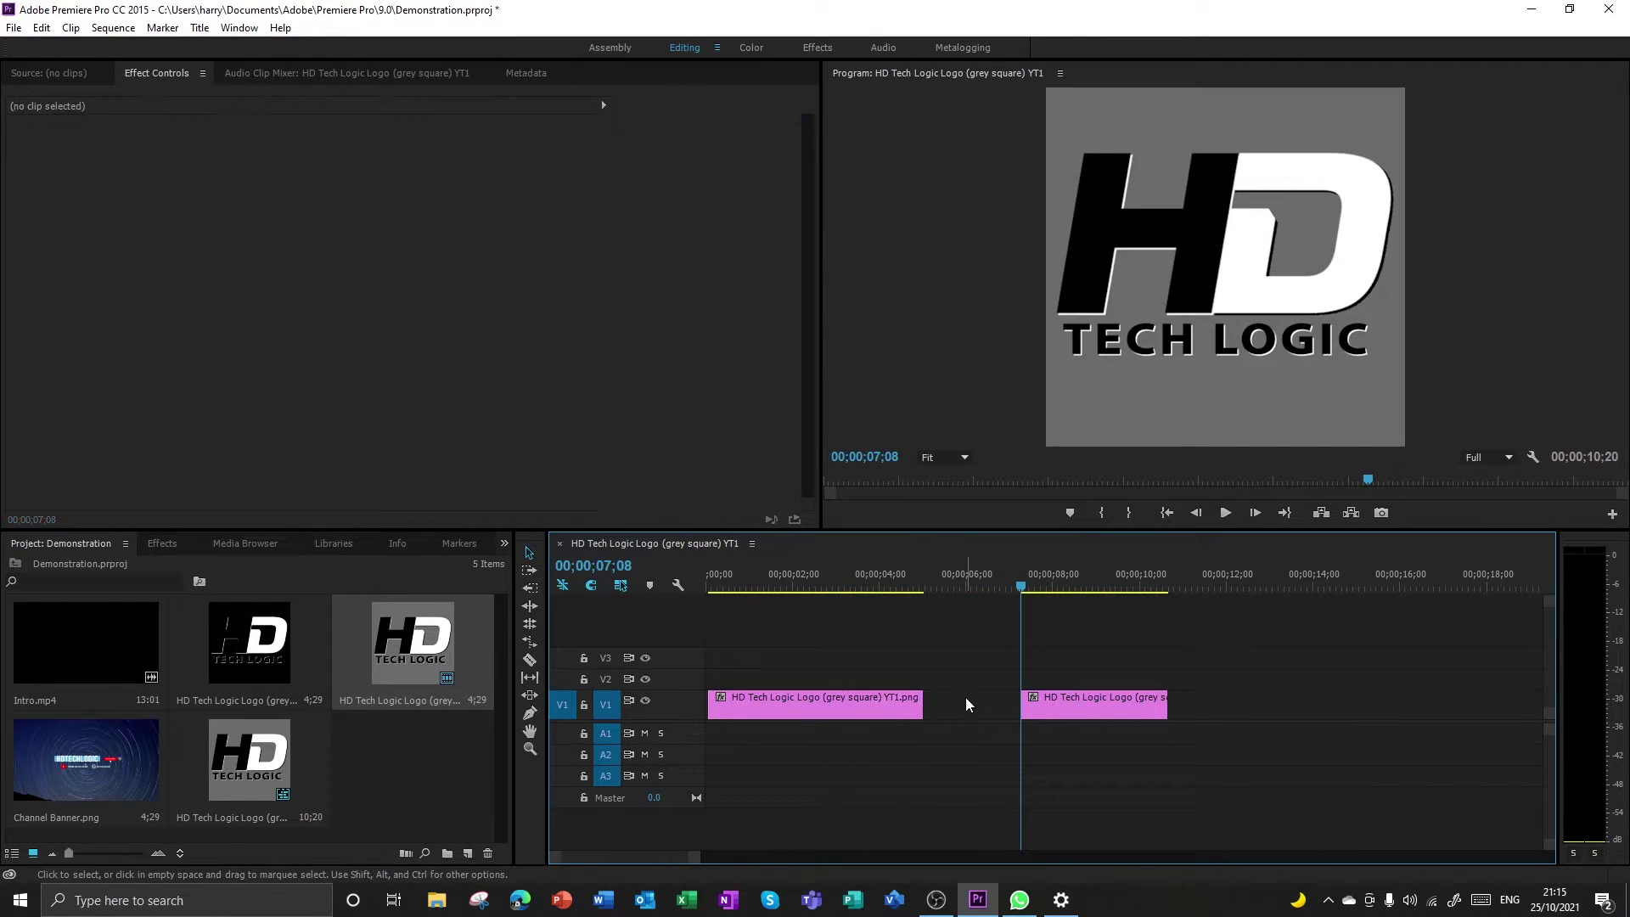
right_click(966, 696)
click(991, 713)
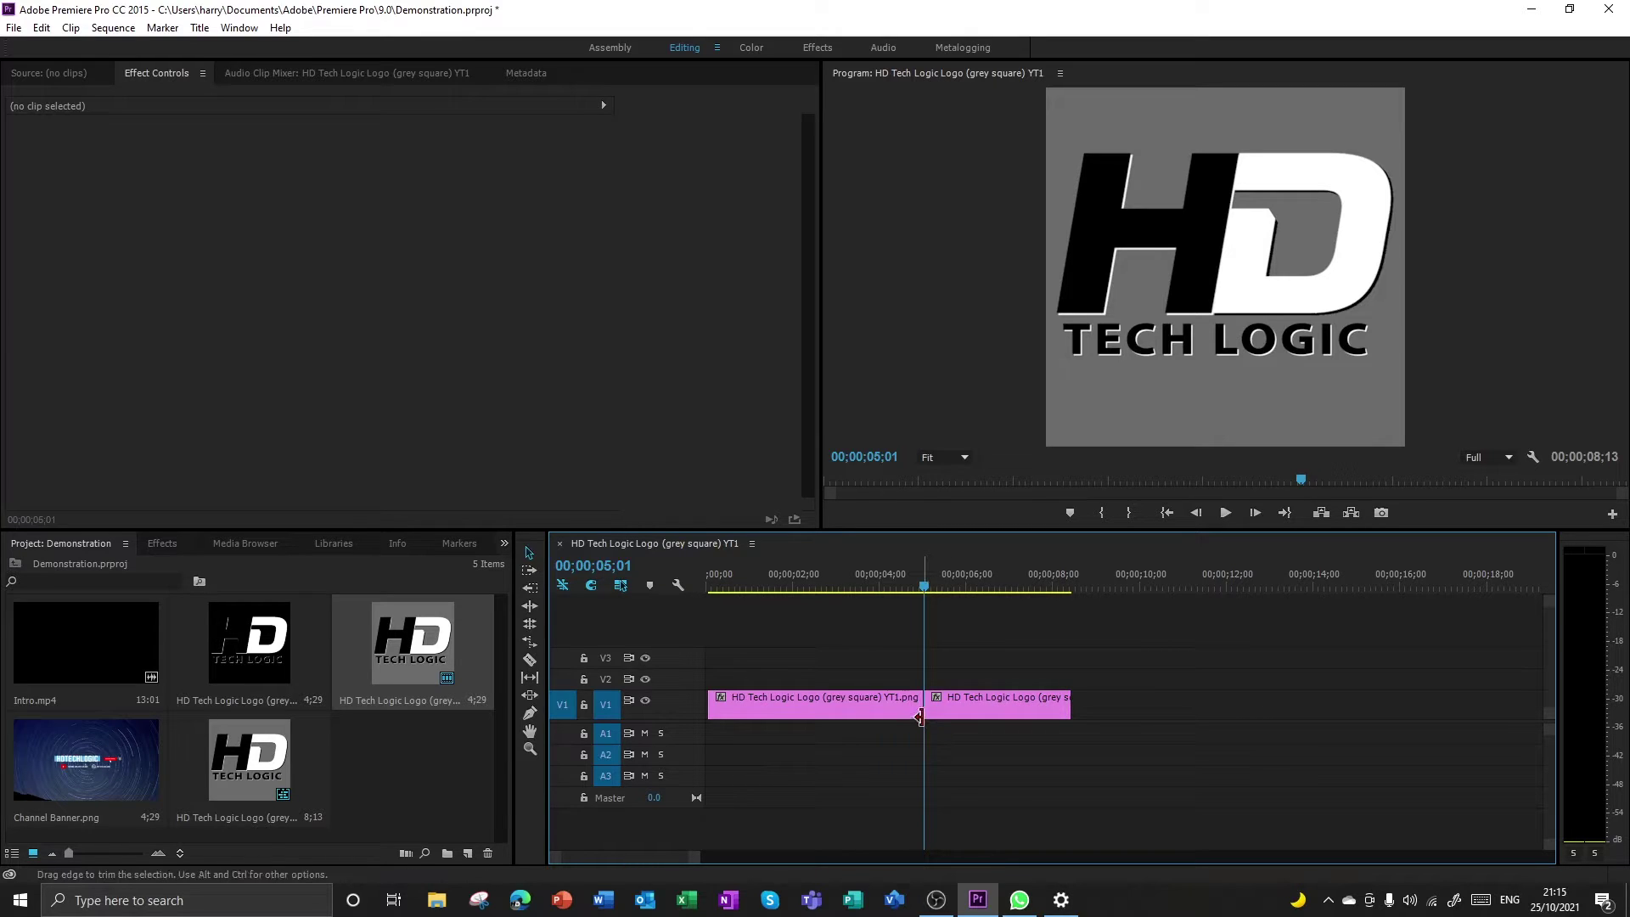
Review the Render and Replace settings for the first logo clip and close them without rendering.
click(879, 716)
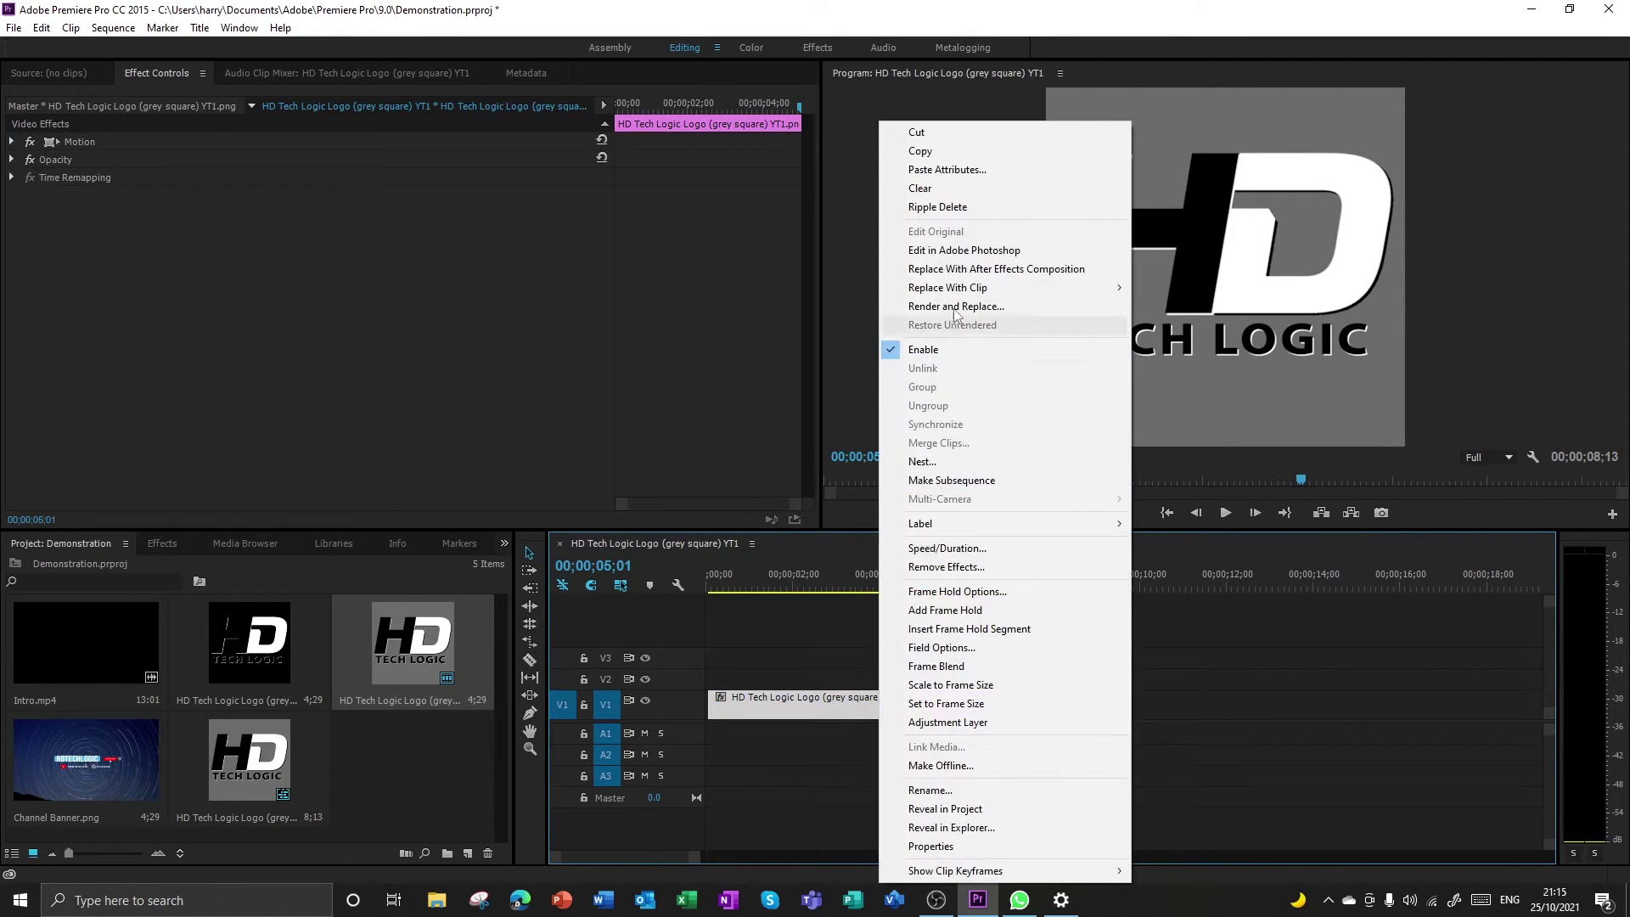
click(1029, 250)
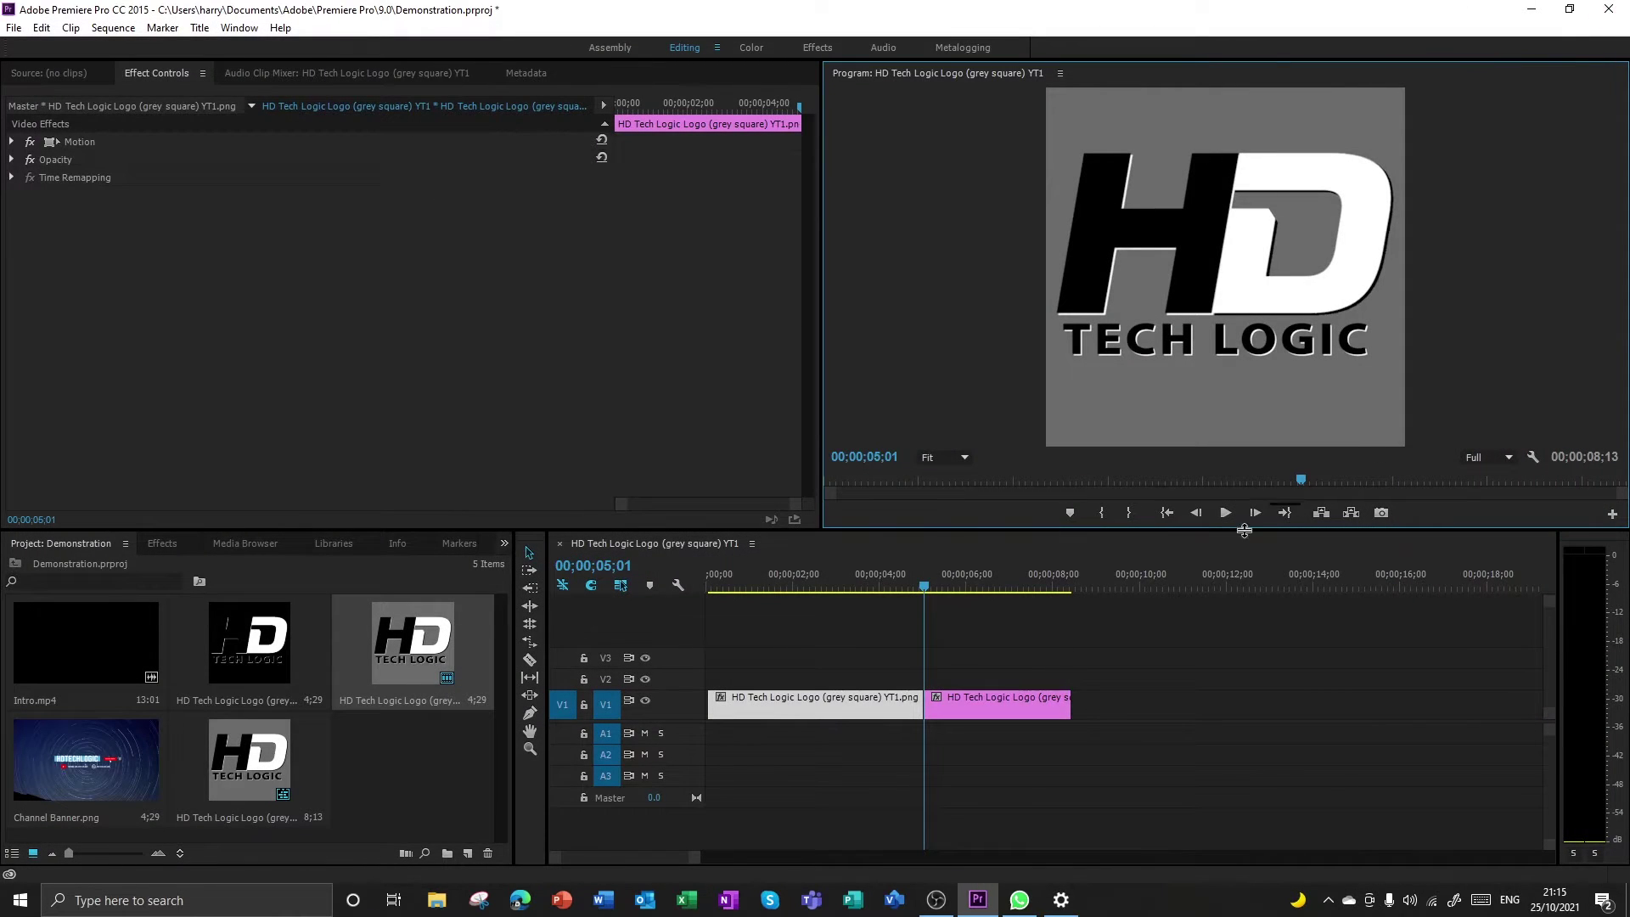
right_click(853, 701)
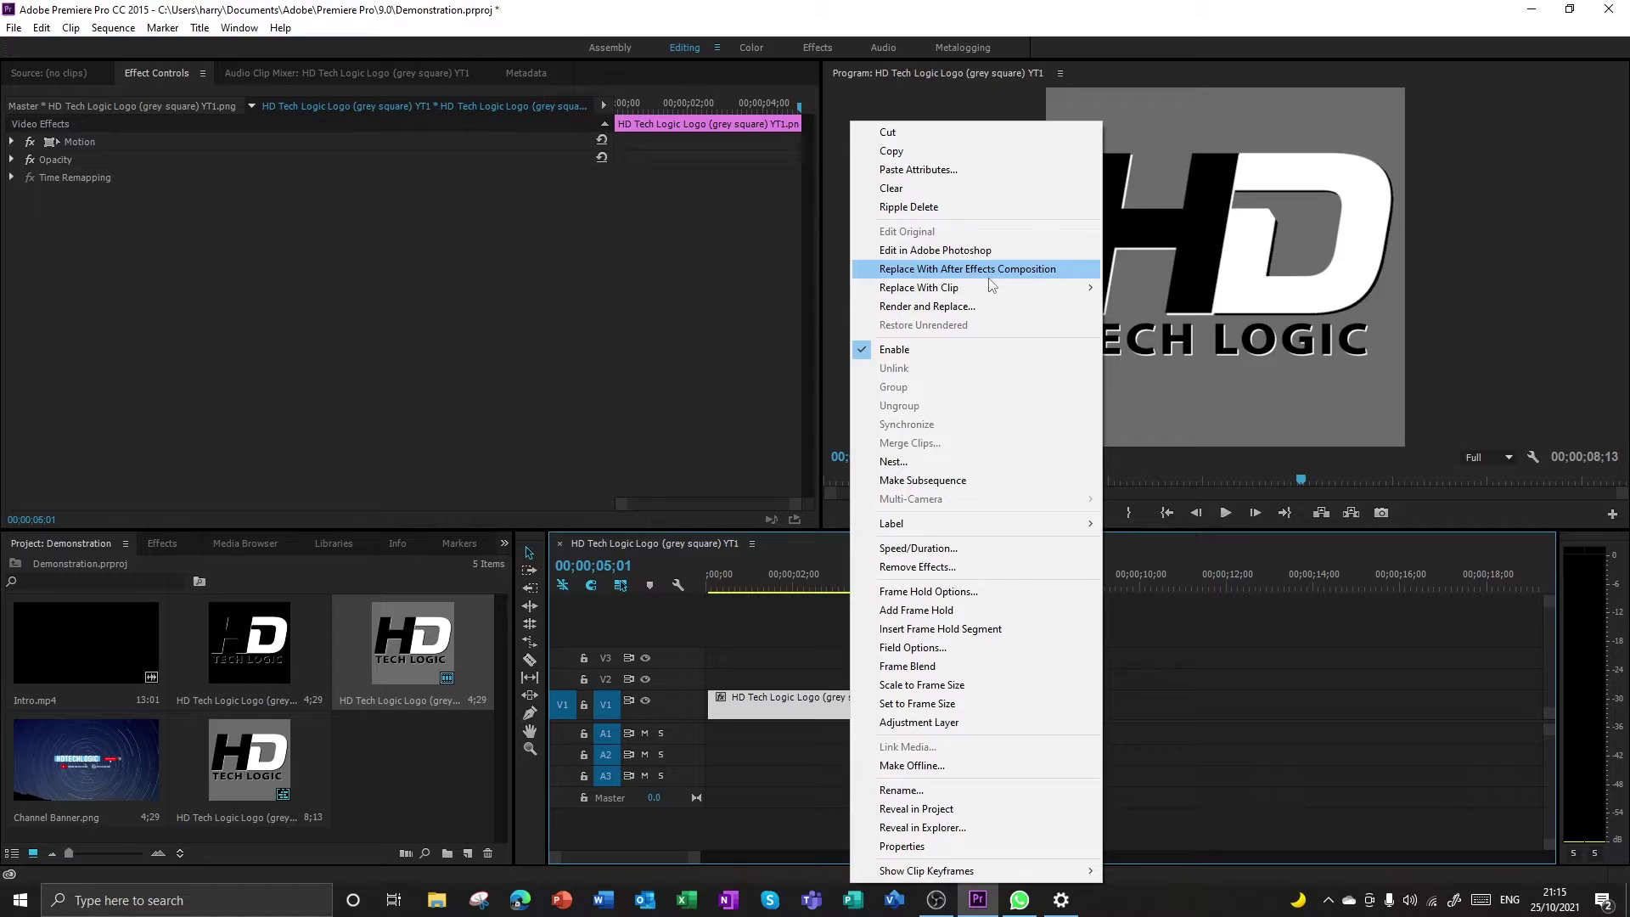
mouse_move(987, 289)
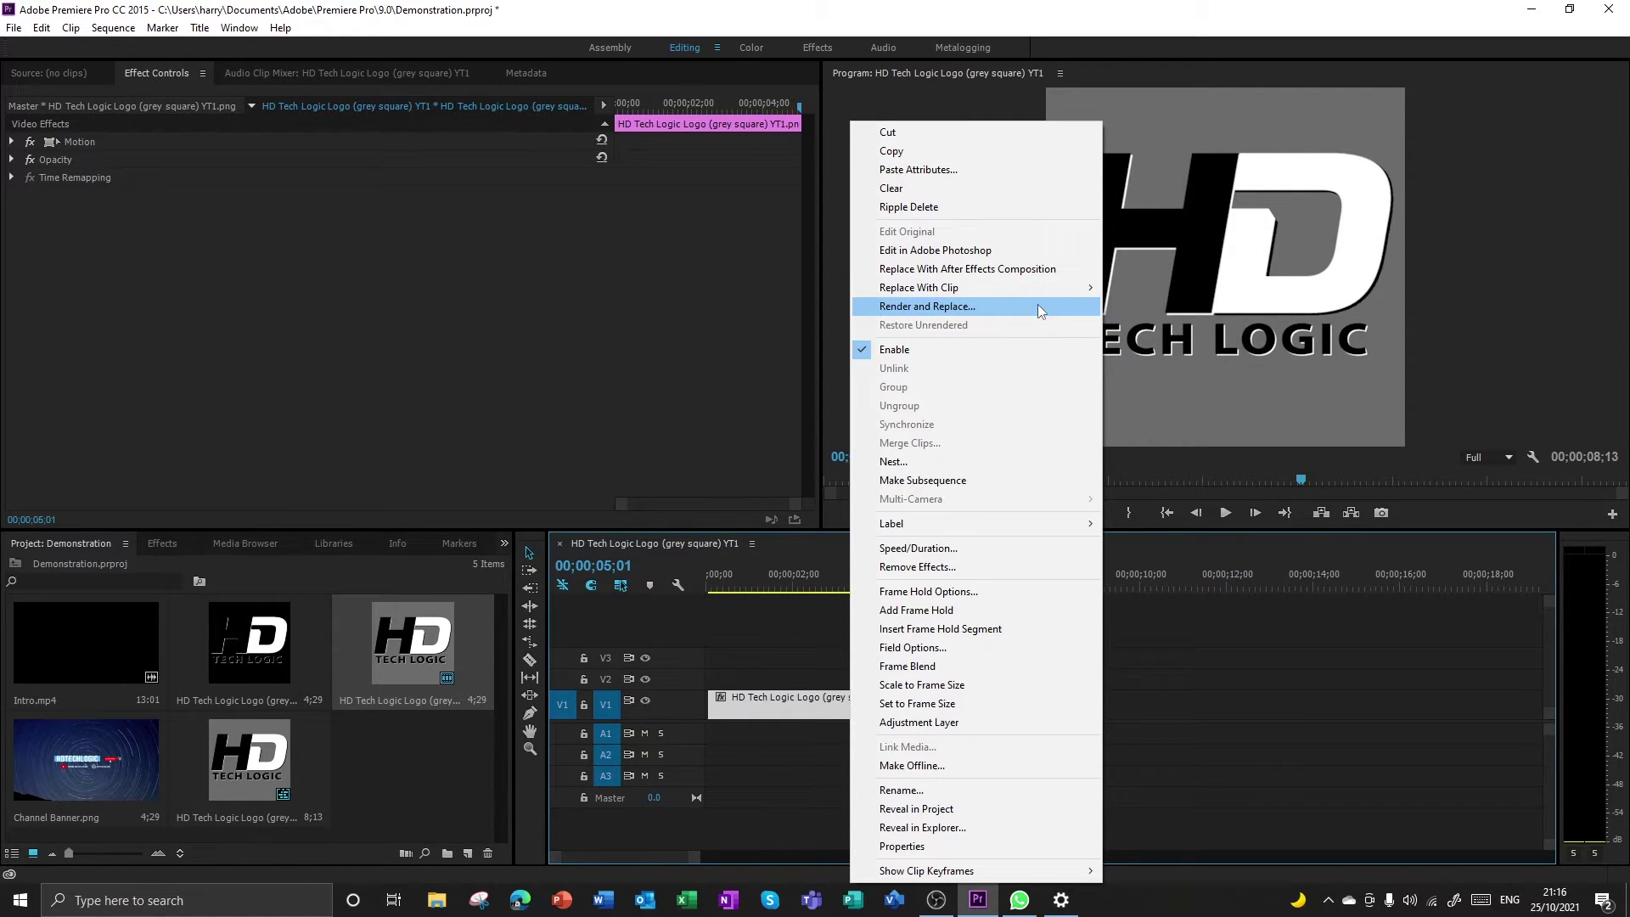
click(1038, 306)
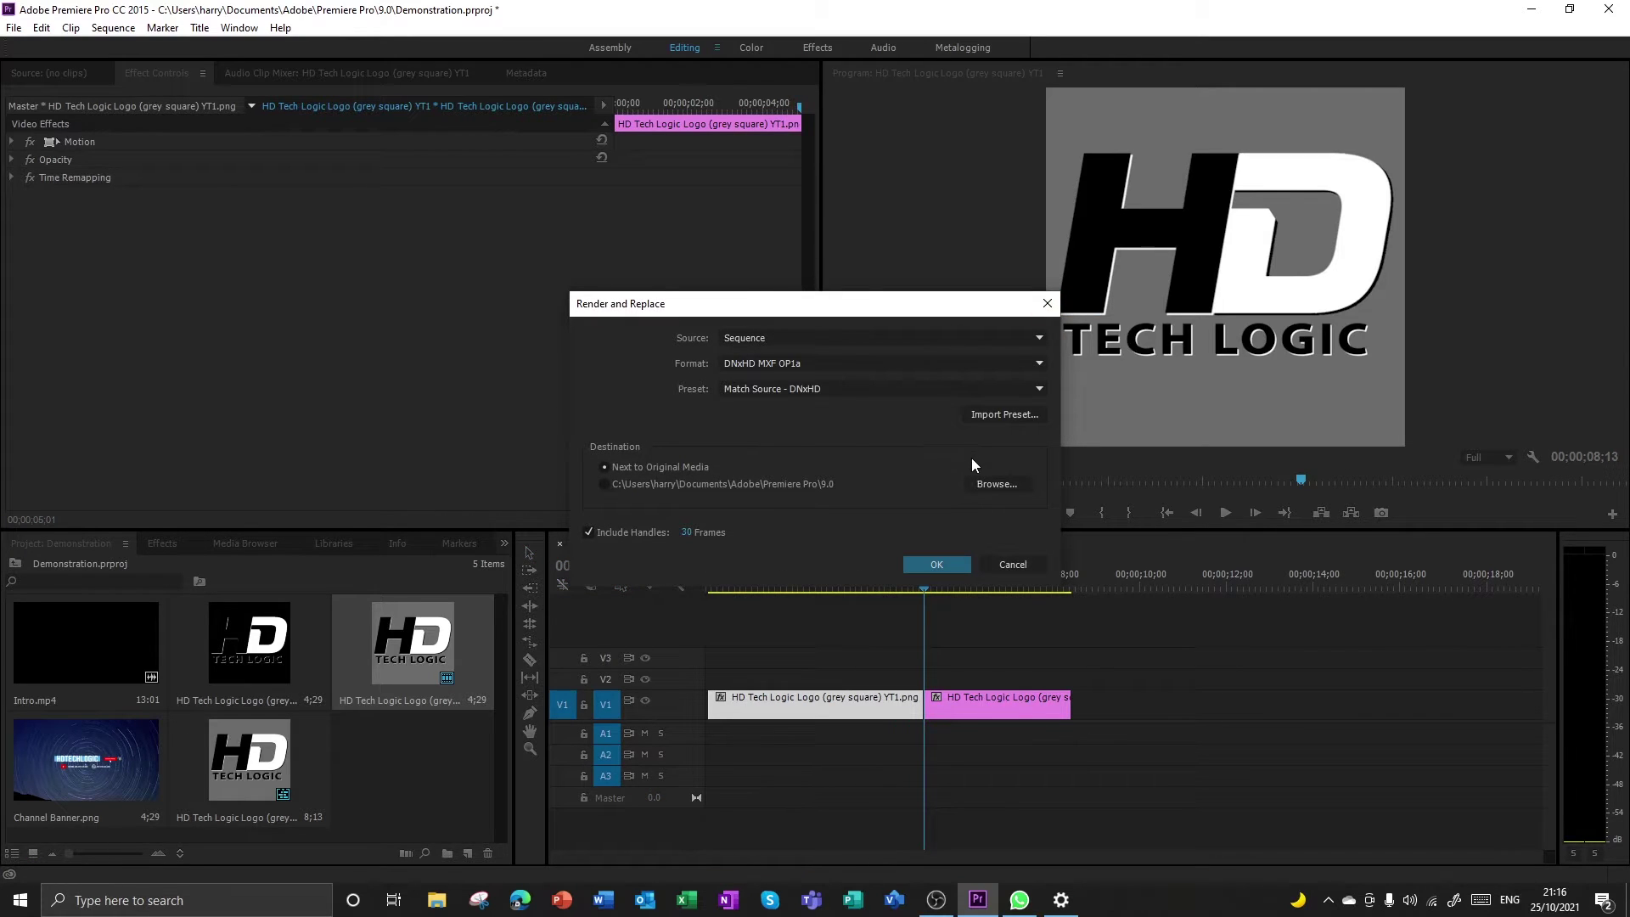
click(1013, 564)
Disable the first logo clip on V1 and enable it again.
right_click(879, 698)
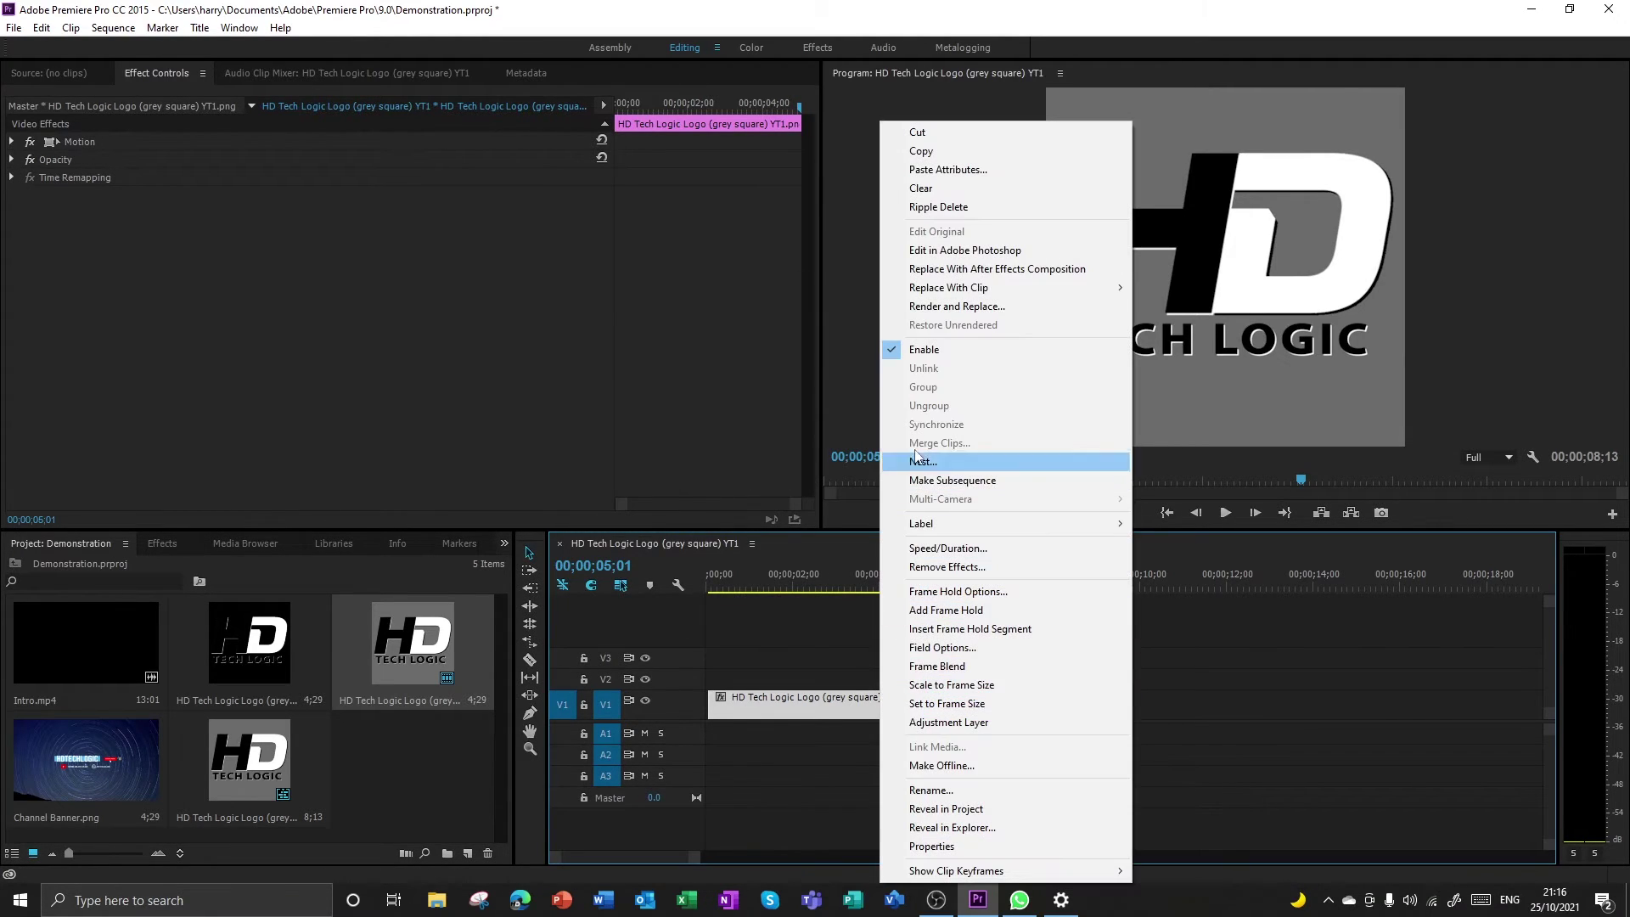
click(952, 359)
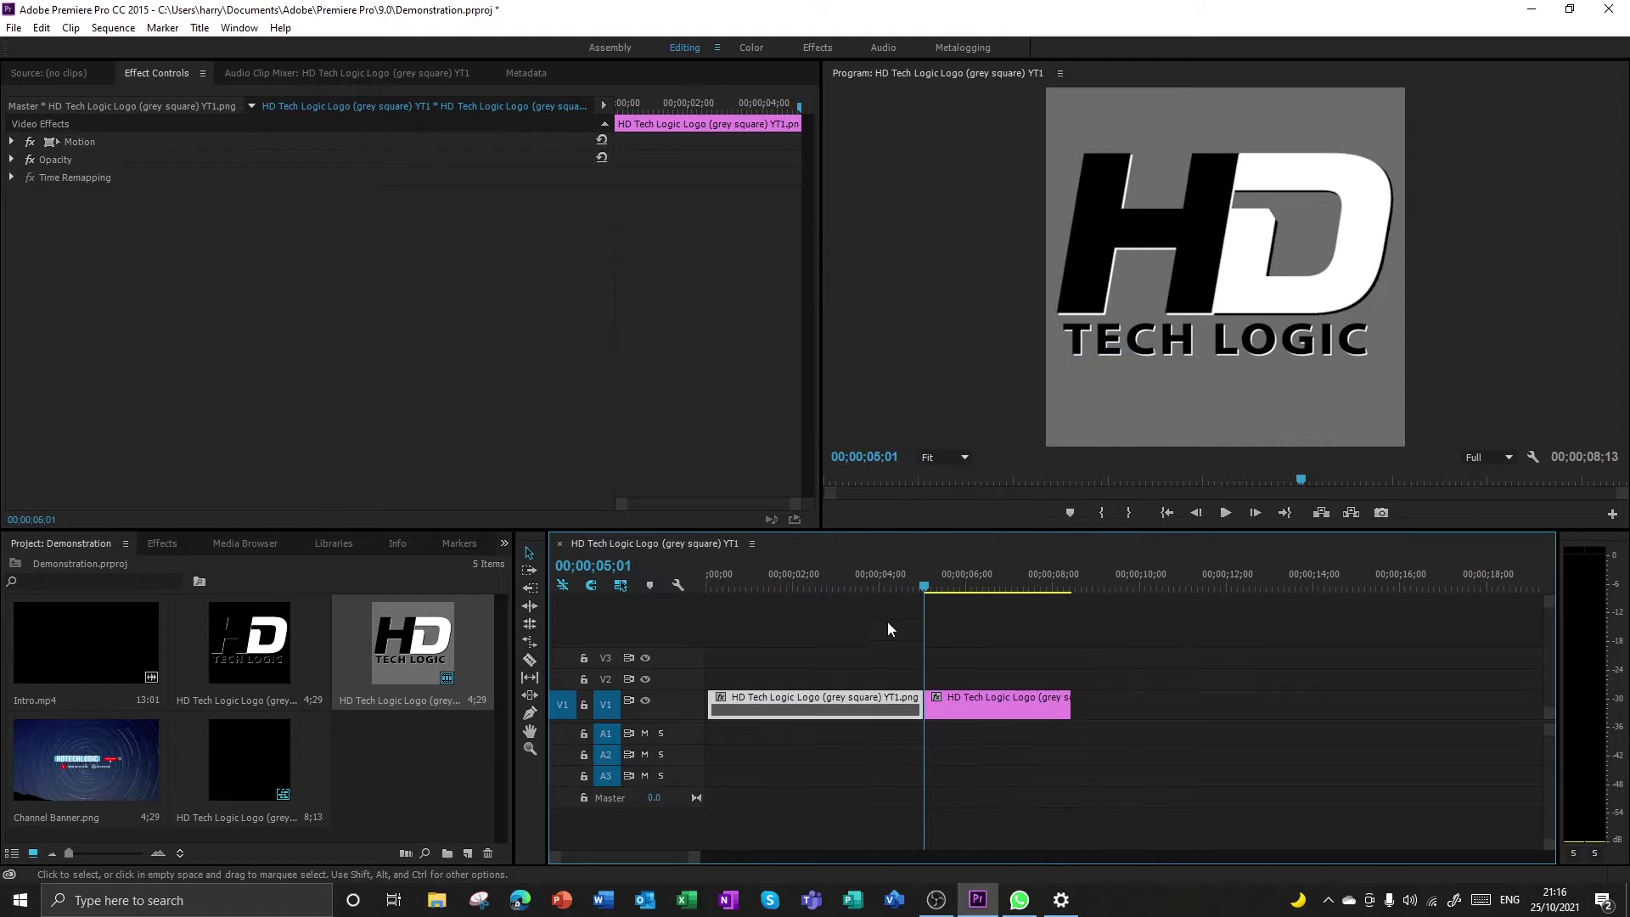
right_click(852, 696)
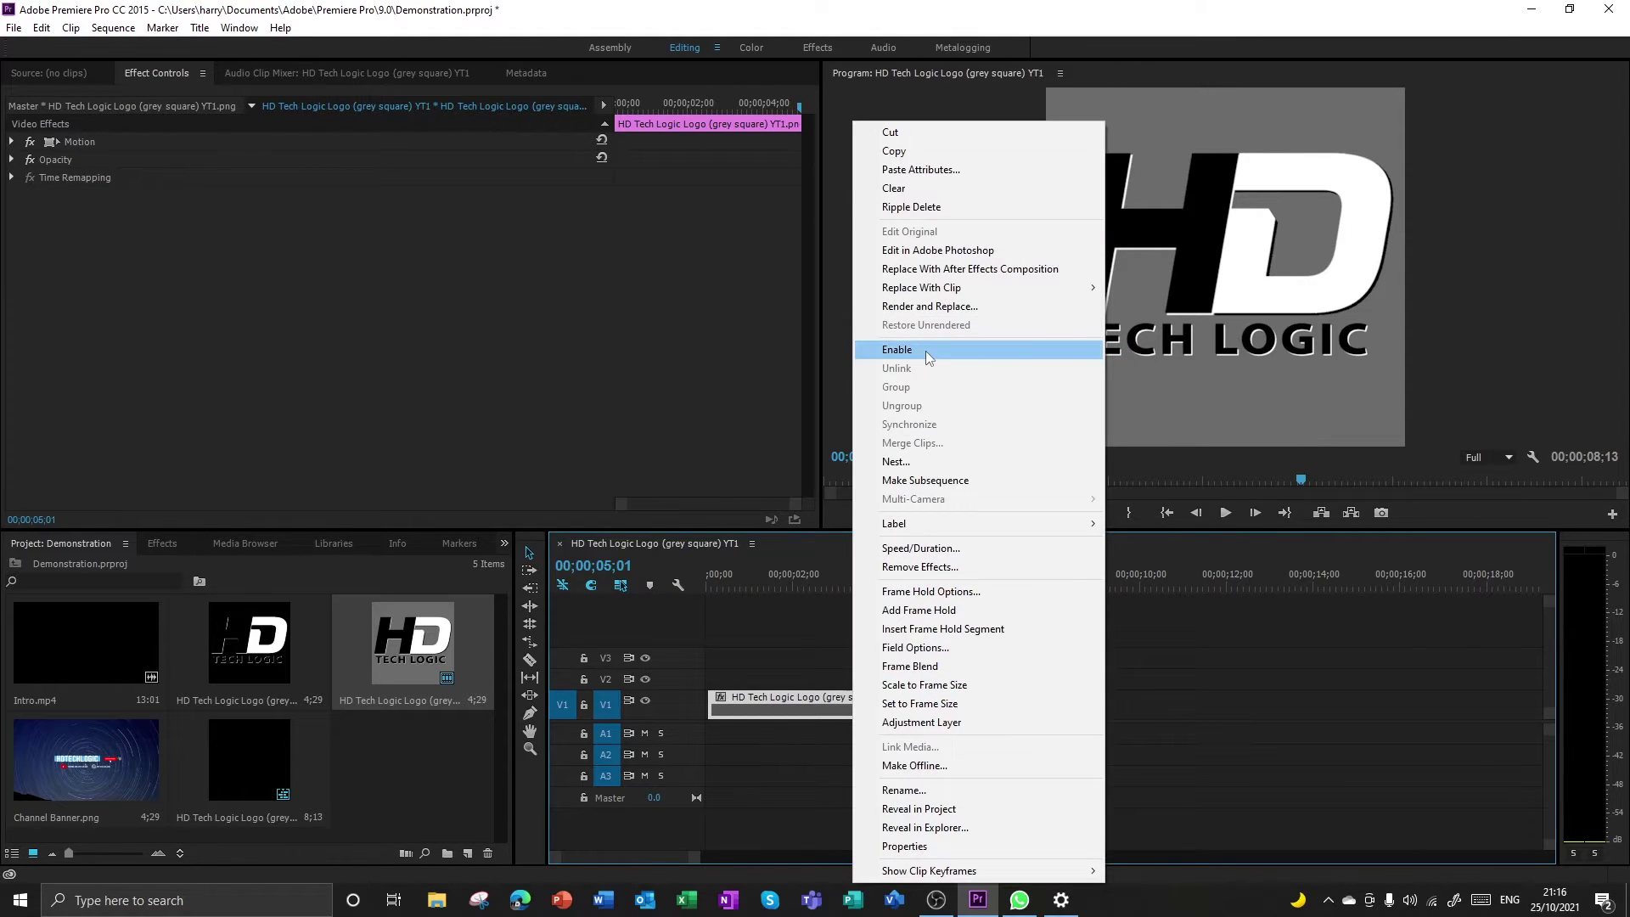
click(926, 349)
Select both logo clips on V1 and nest them into one sequence with the default name.
right_click(854, 697)
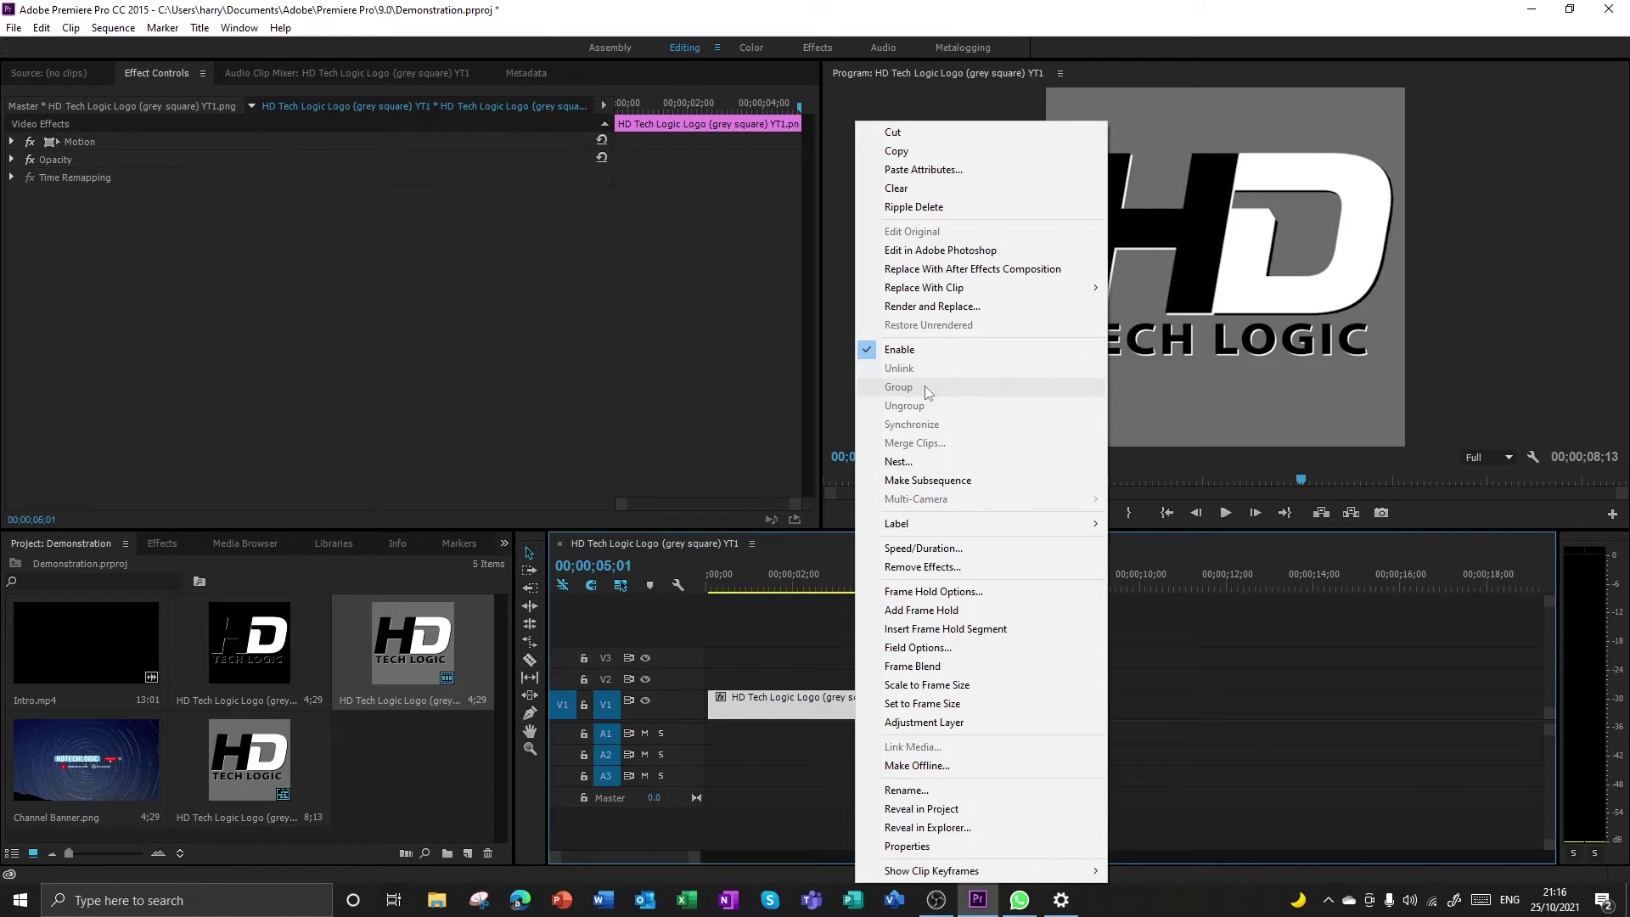
click(1206, 579)
drag(1021, 788, 861, 674)
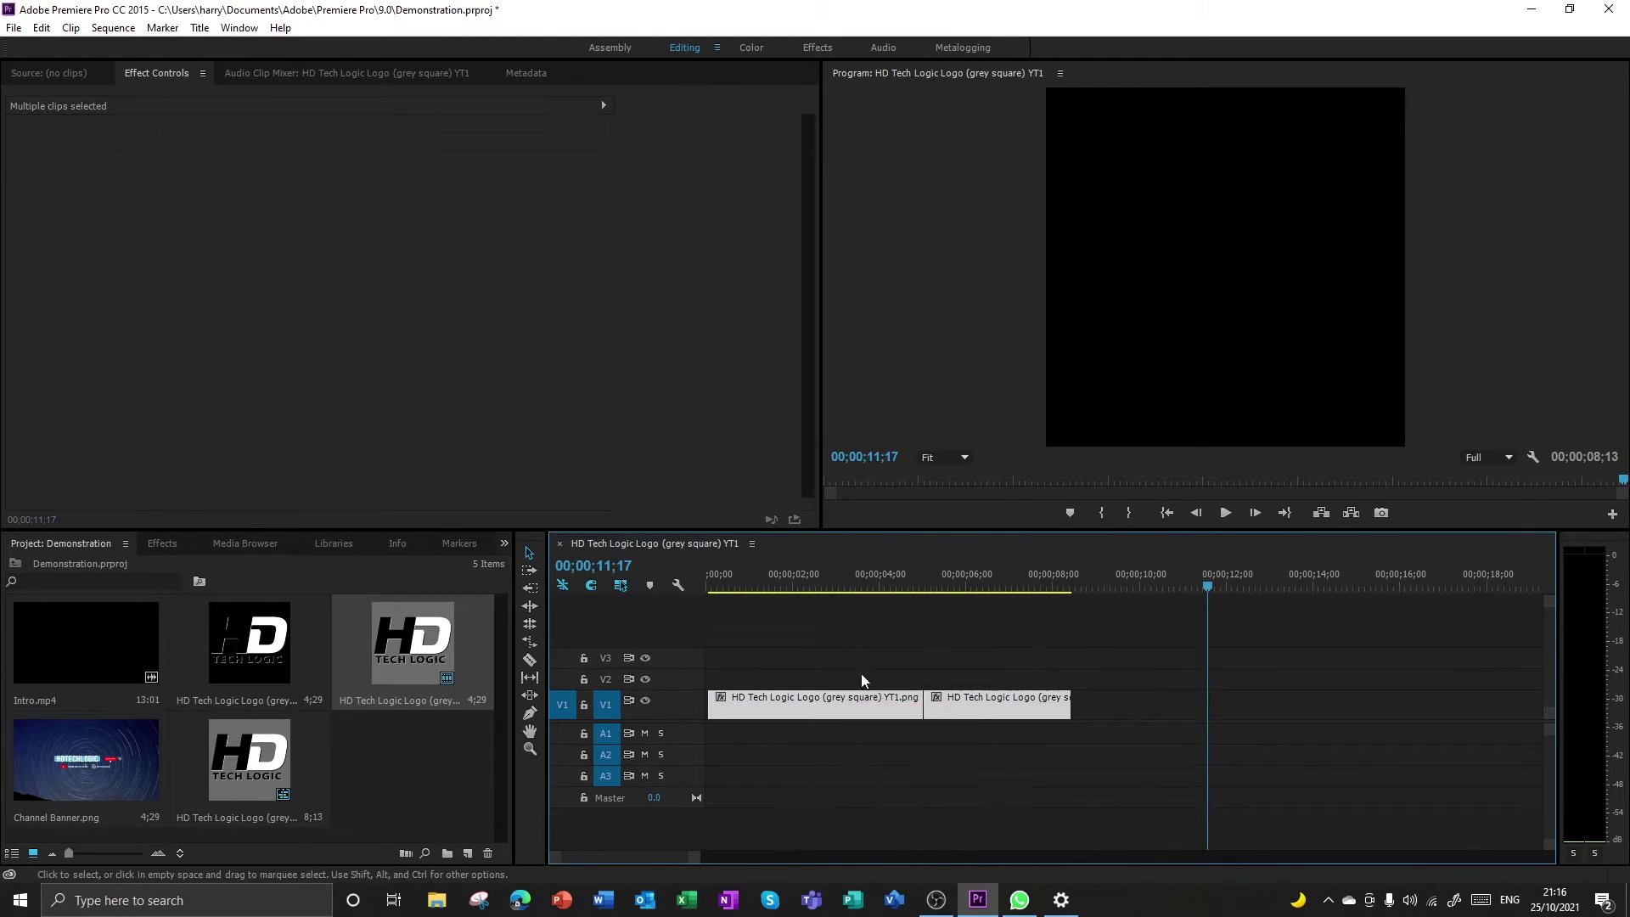
right_click(874, 704)
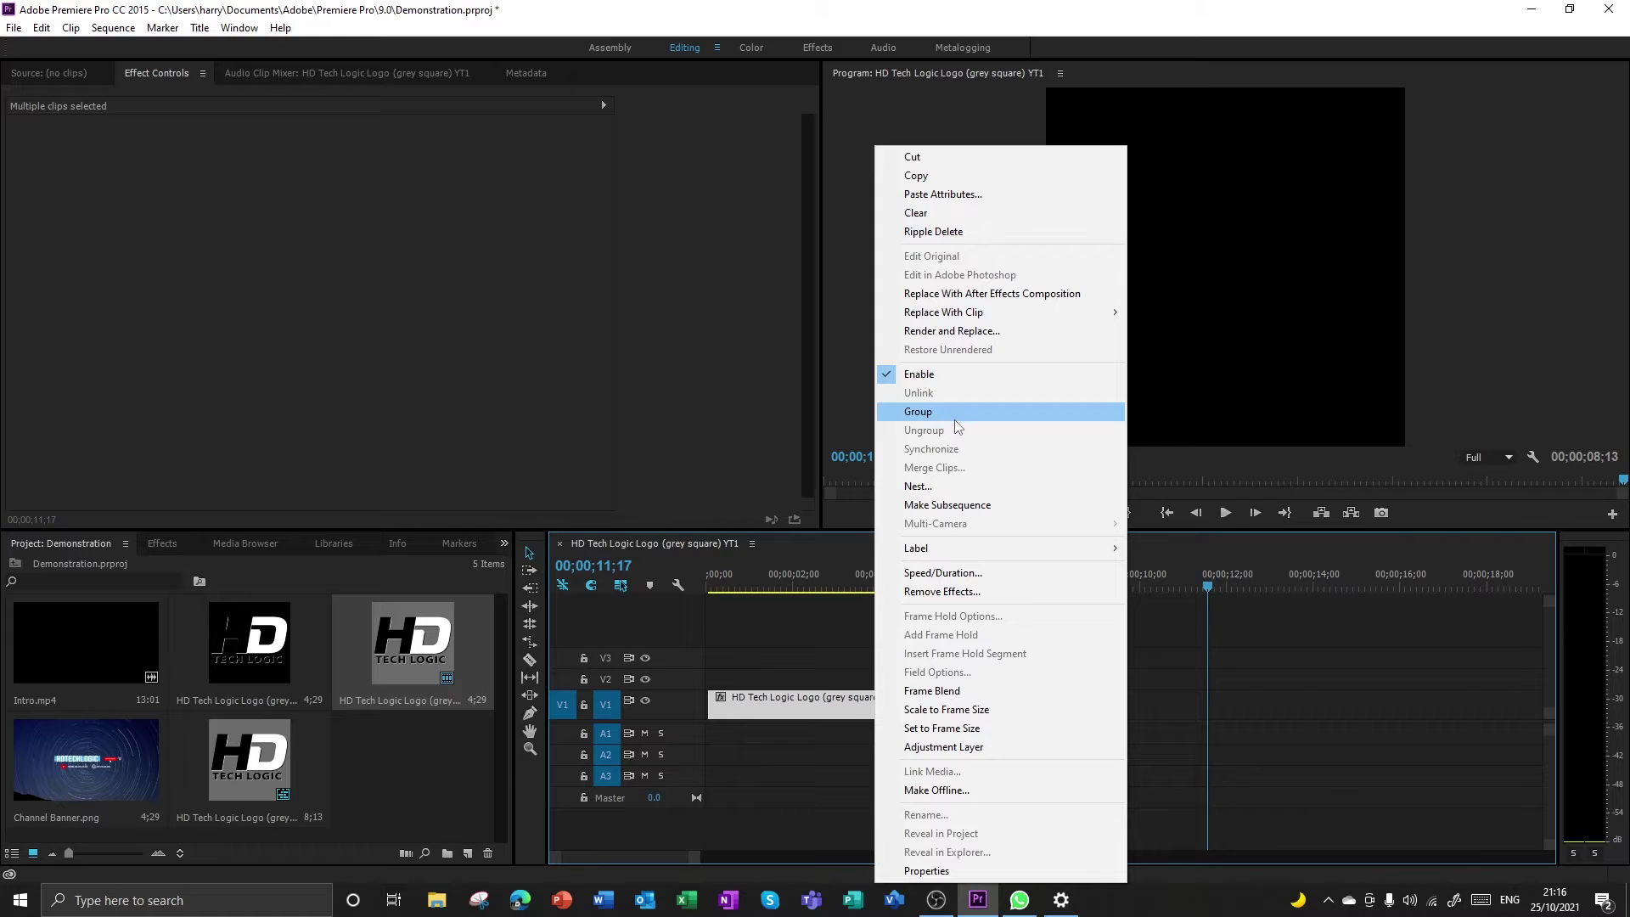
click(990, 488)
key(Return)
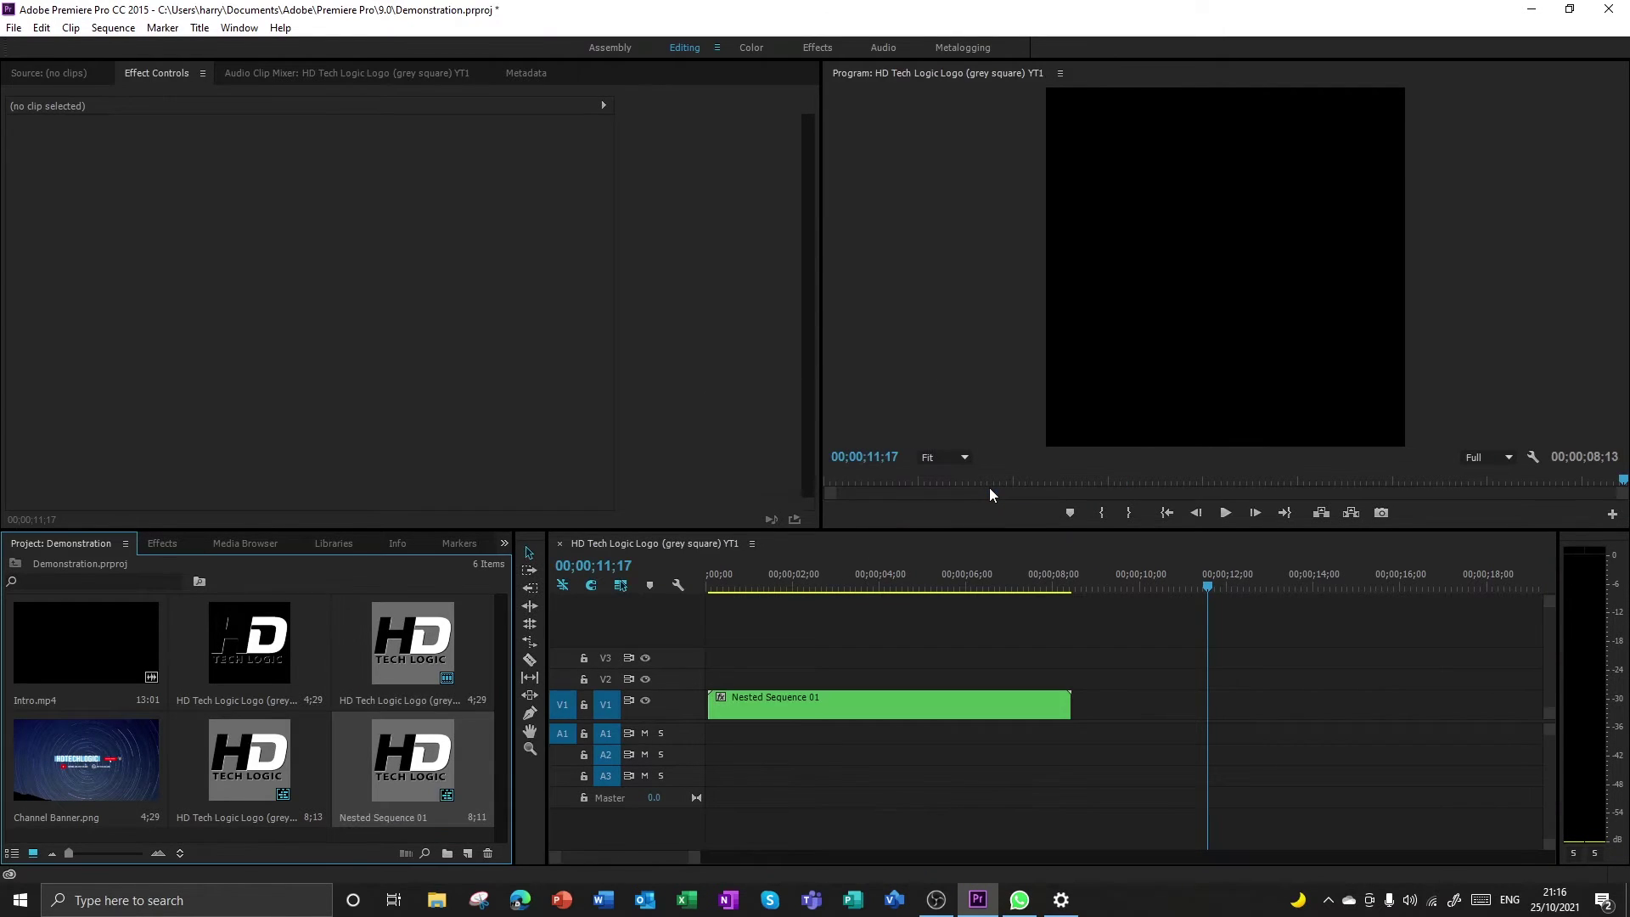
Scrub the playhead to 00;00;03;21 over the nested sequence and undo the nesting of the logo clips.
click(930, 705)
mouse_move(840, 586)
mouse_down()
mouse_move(1026, 586)
mouse_move(869, 591)
mouse_up()
key(ctrl+z)
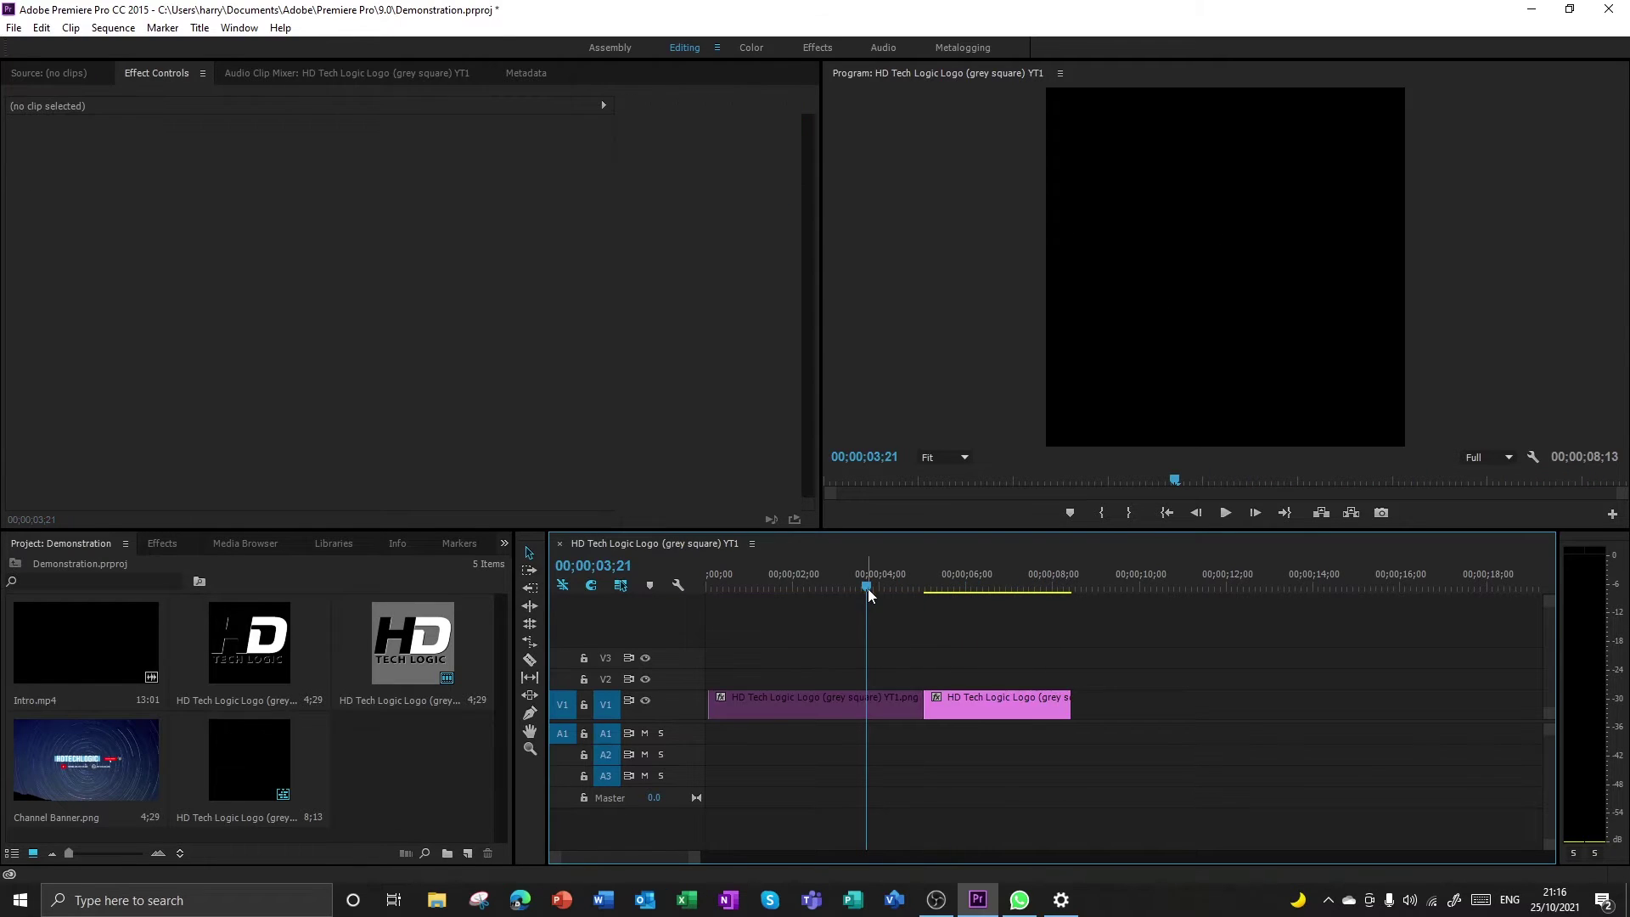
Set the label colour of the first logo clip on V1 to Forest.
right_click(897, 705)
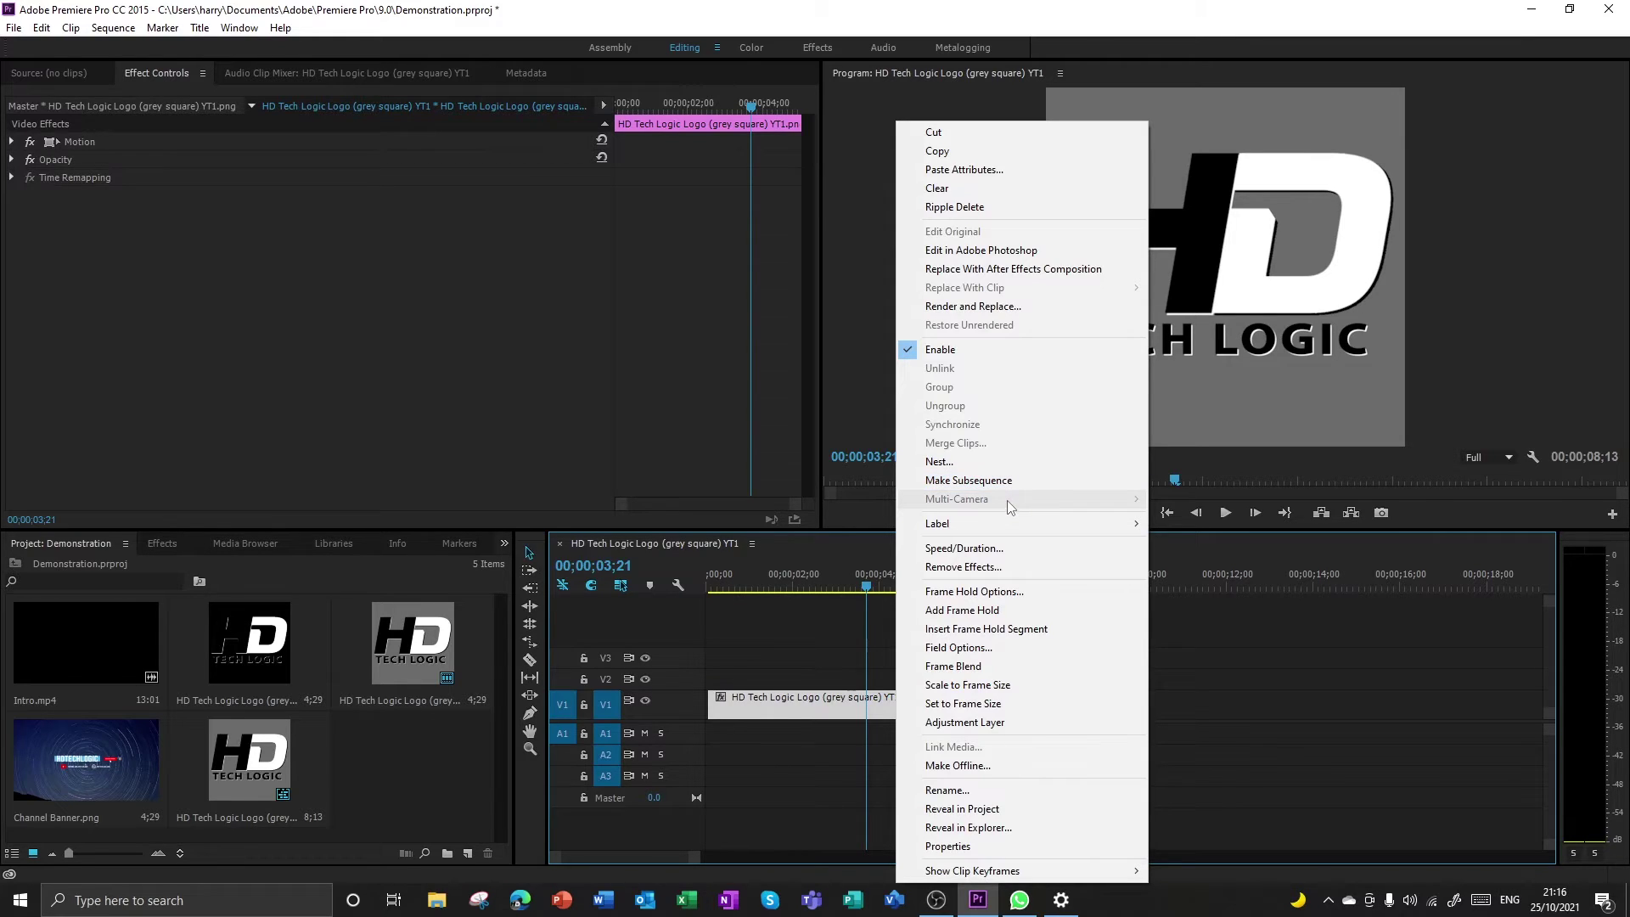
mouse_move(1036, 523)
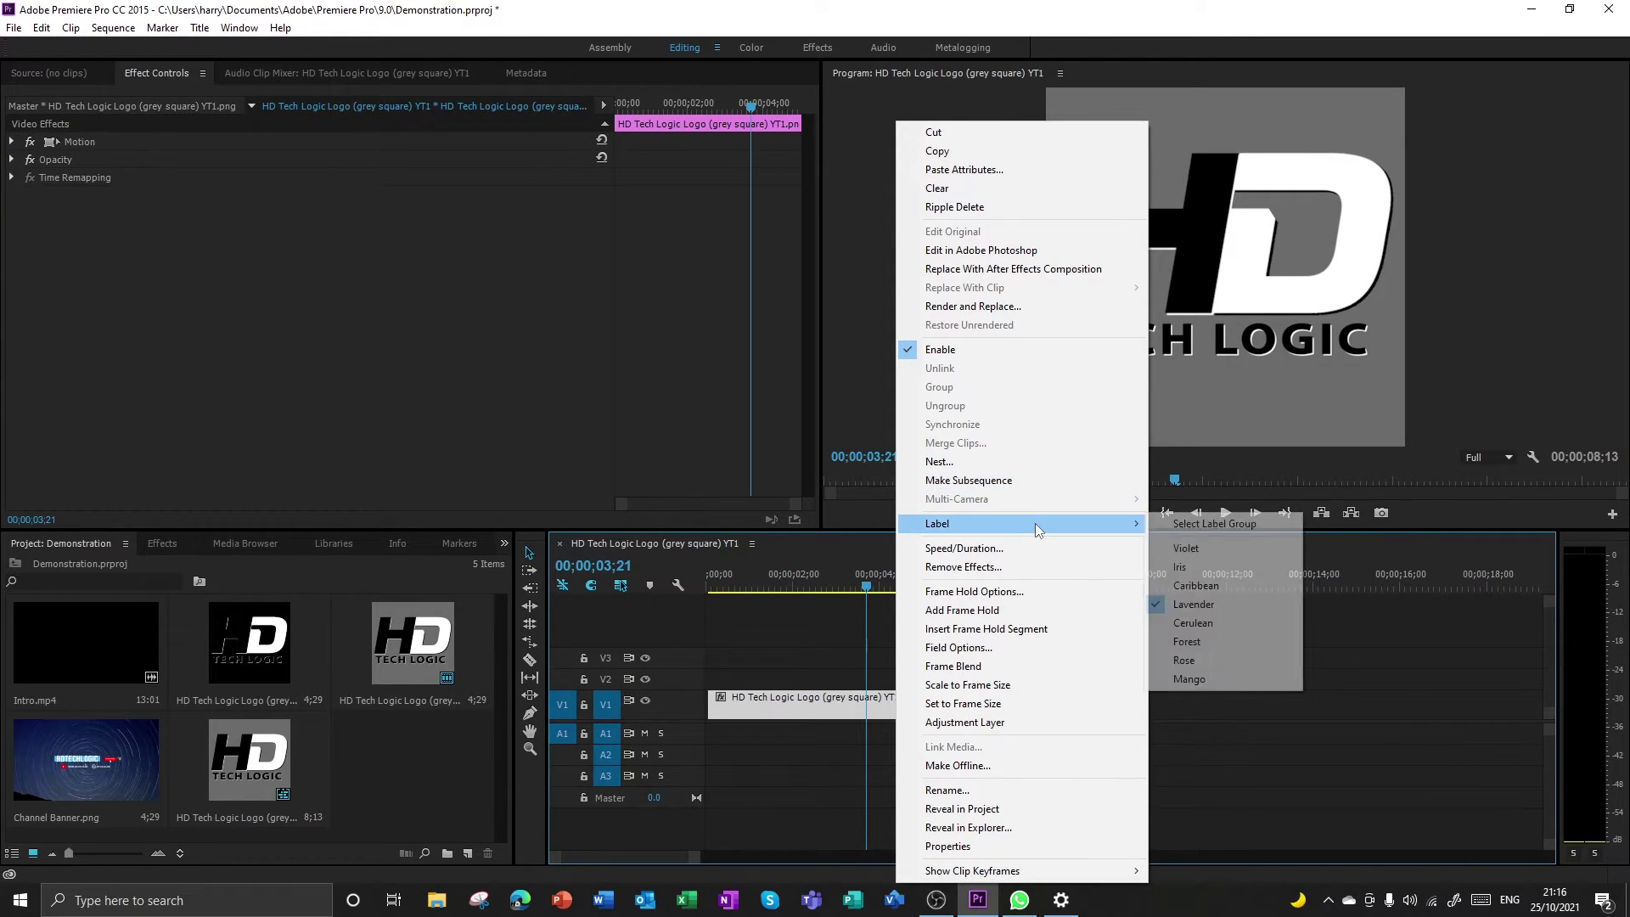
click(1274, 643)
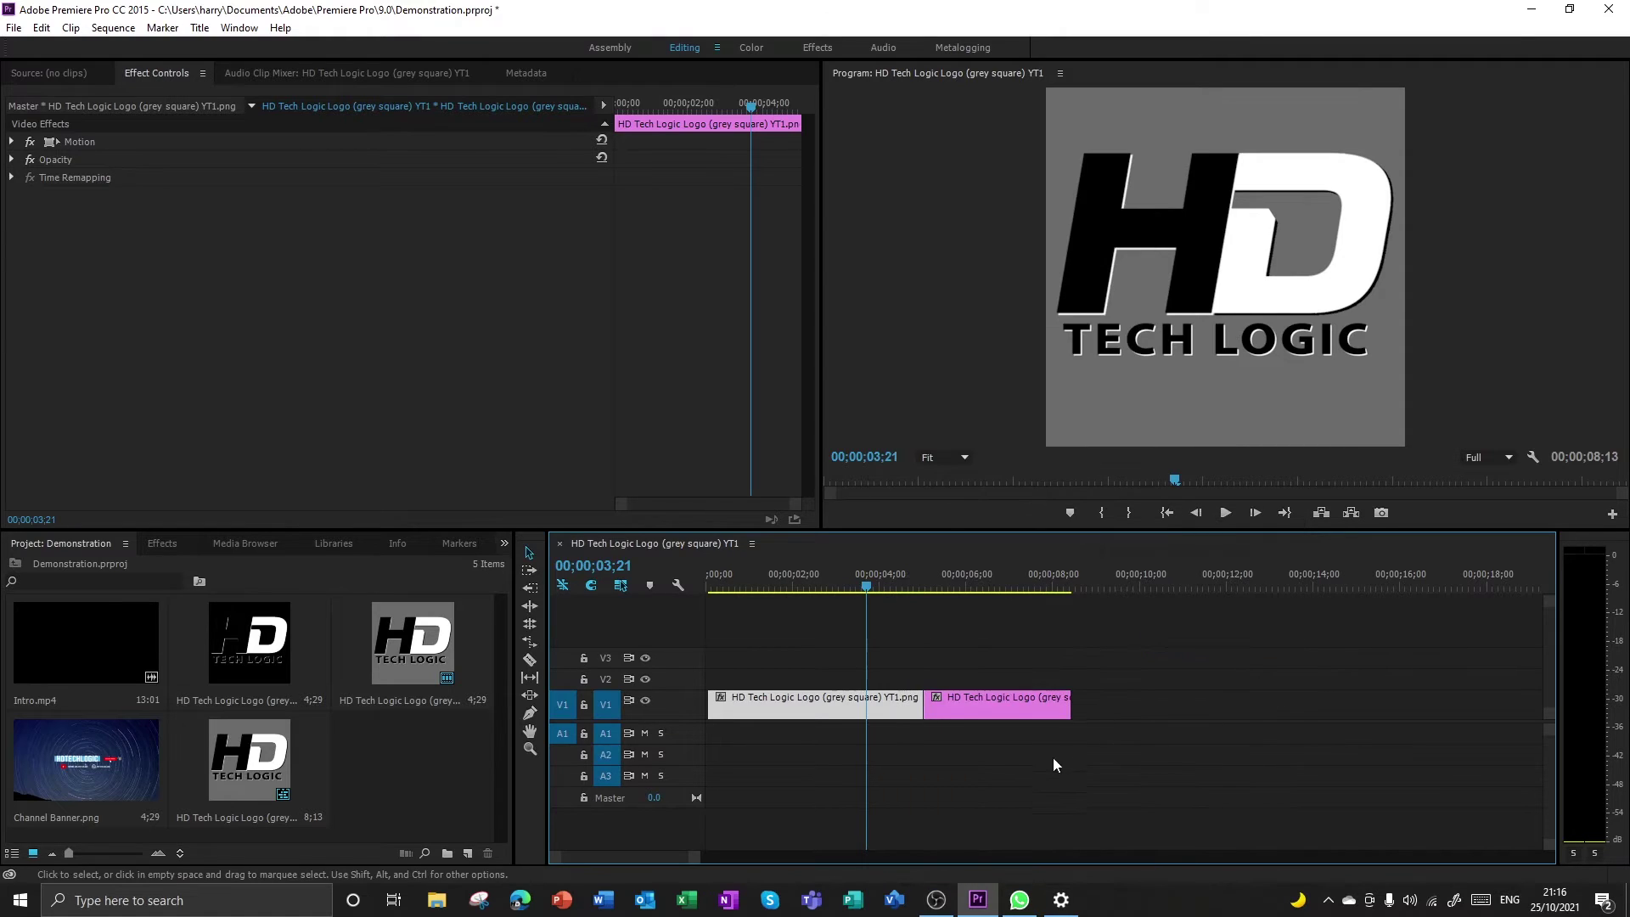
Try to lengthen the first logo clip's duration with Speed/Duration, leaving Ripple Edit switched off.
right_click(883, 713)
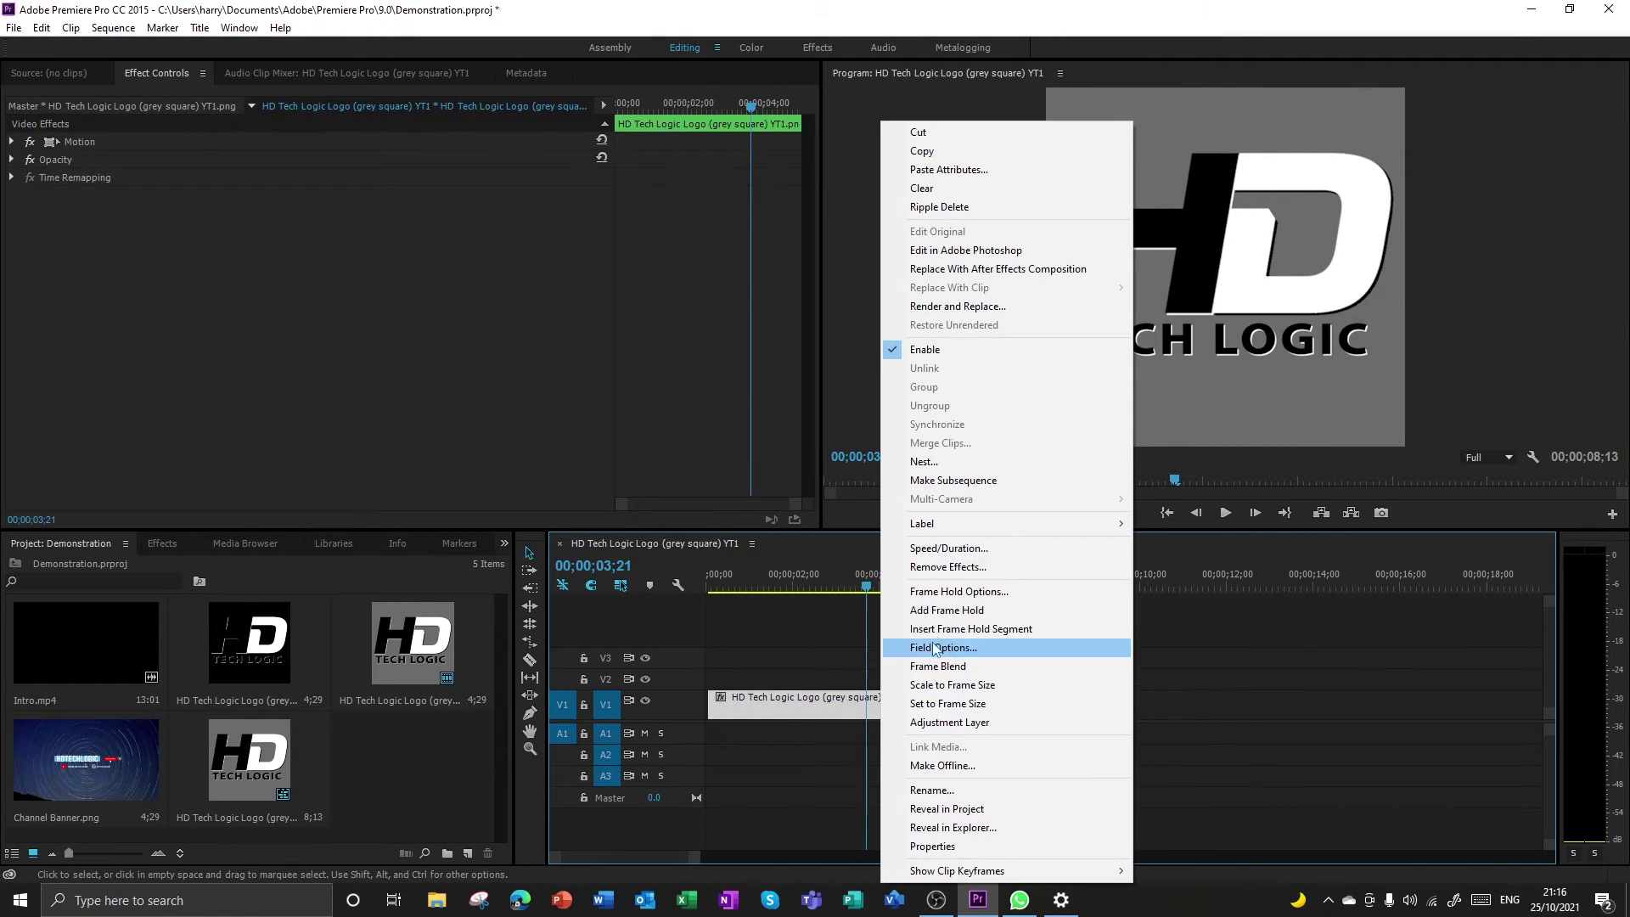
click(1037, 548)
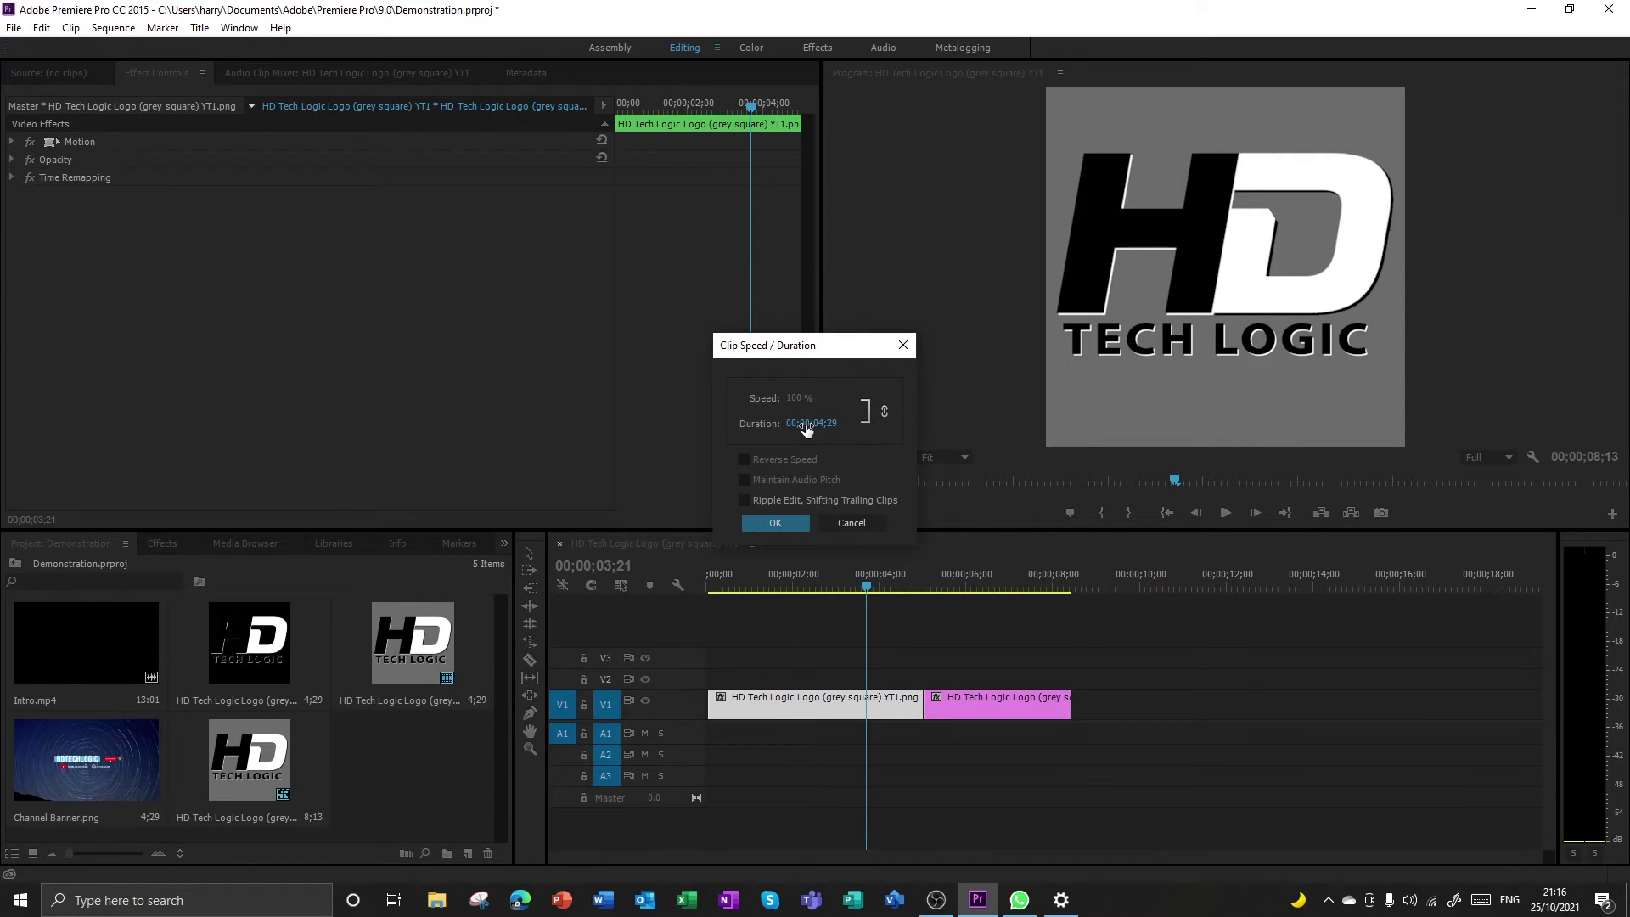
drag(809, 424, 887, 425)
click(775, 523)
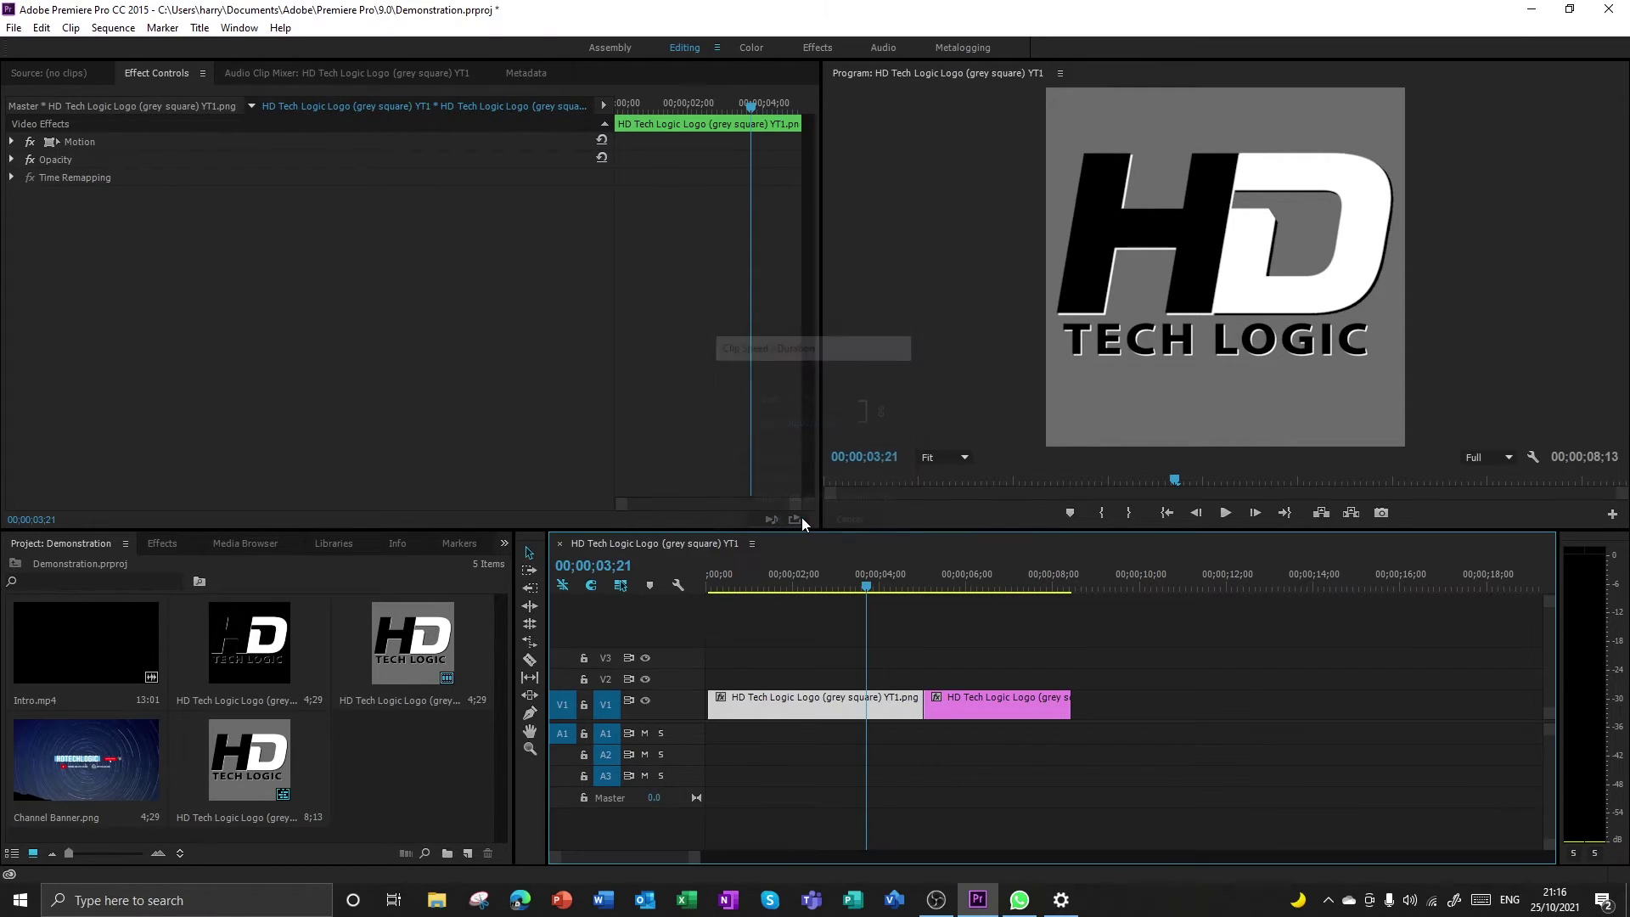
Examine the Remove Effects options for the first logo clip and cancel without removing any effects.
right_click(853, 704)
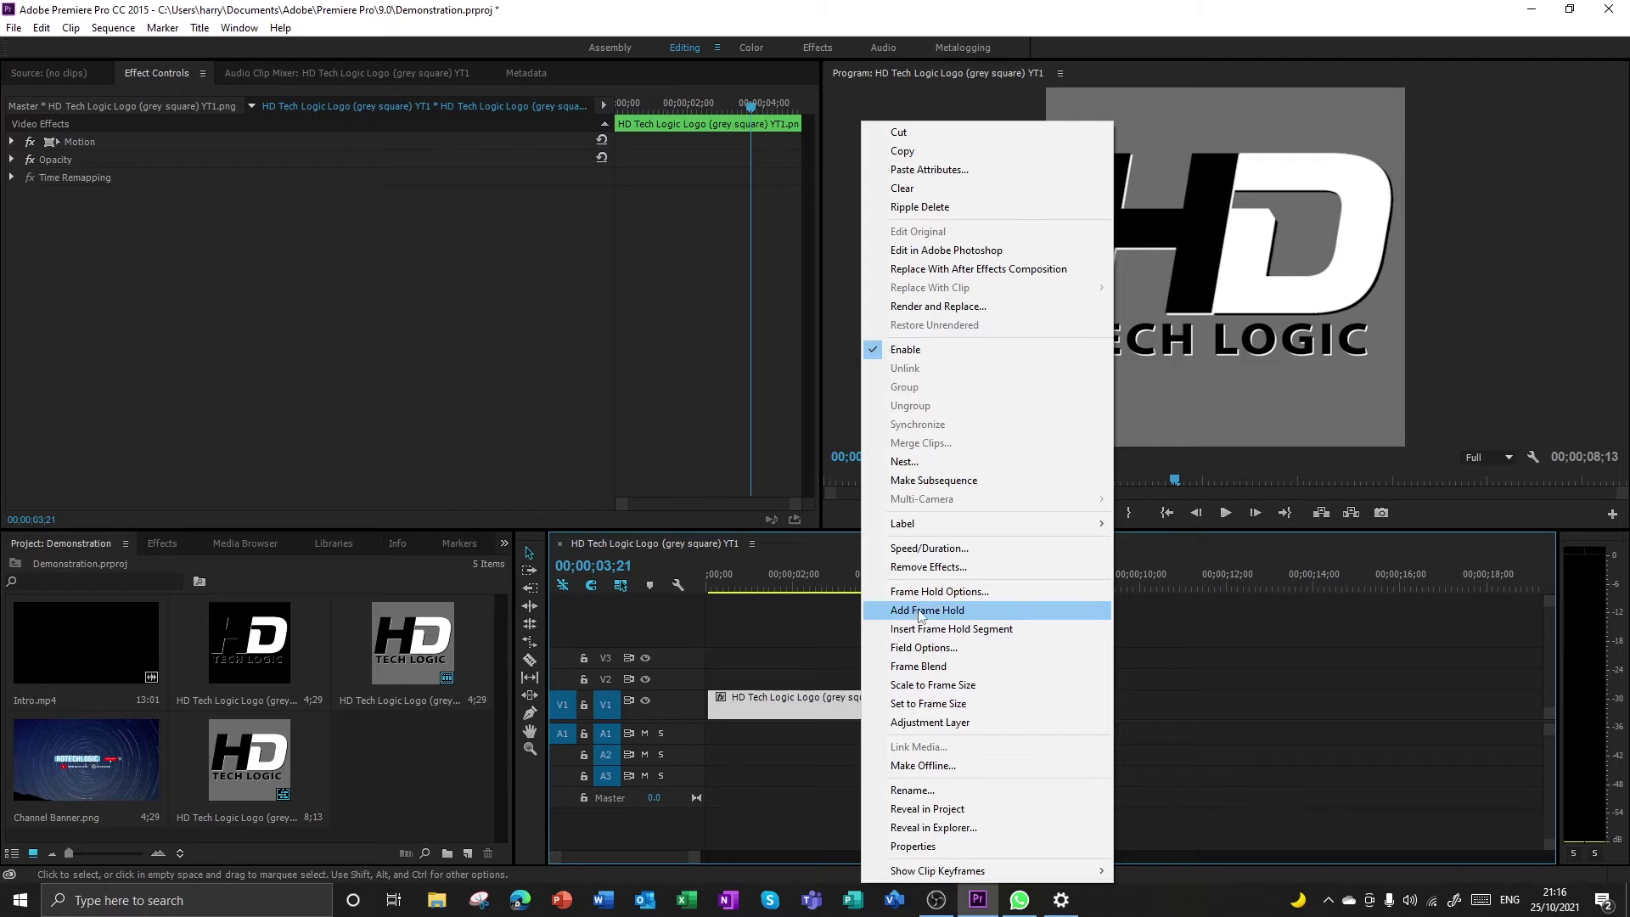
click(926, 569)
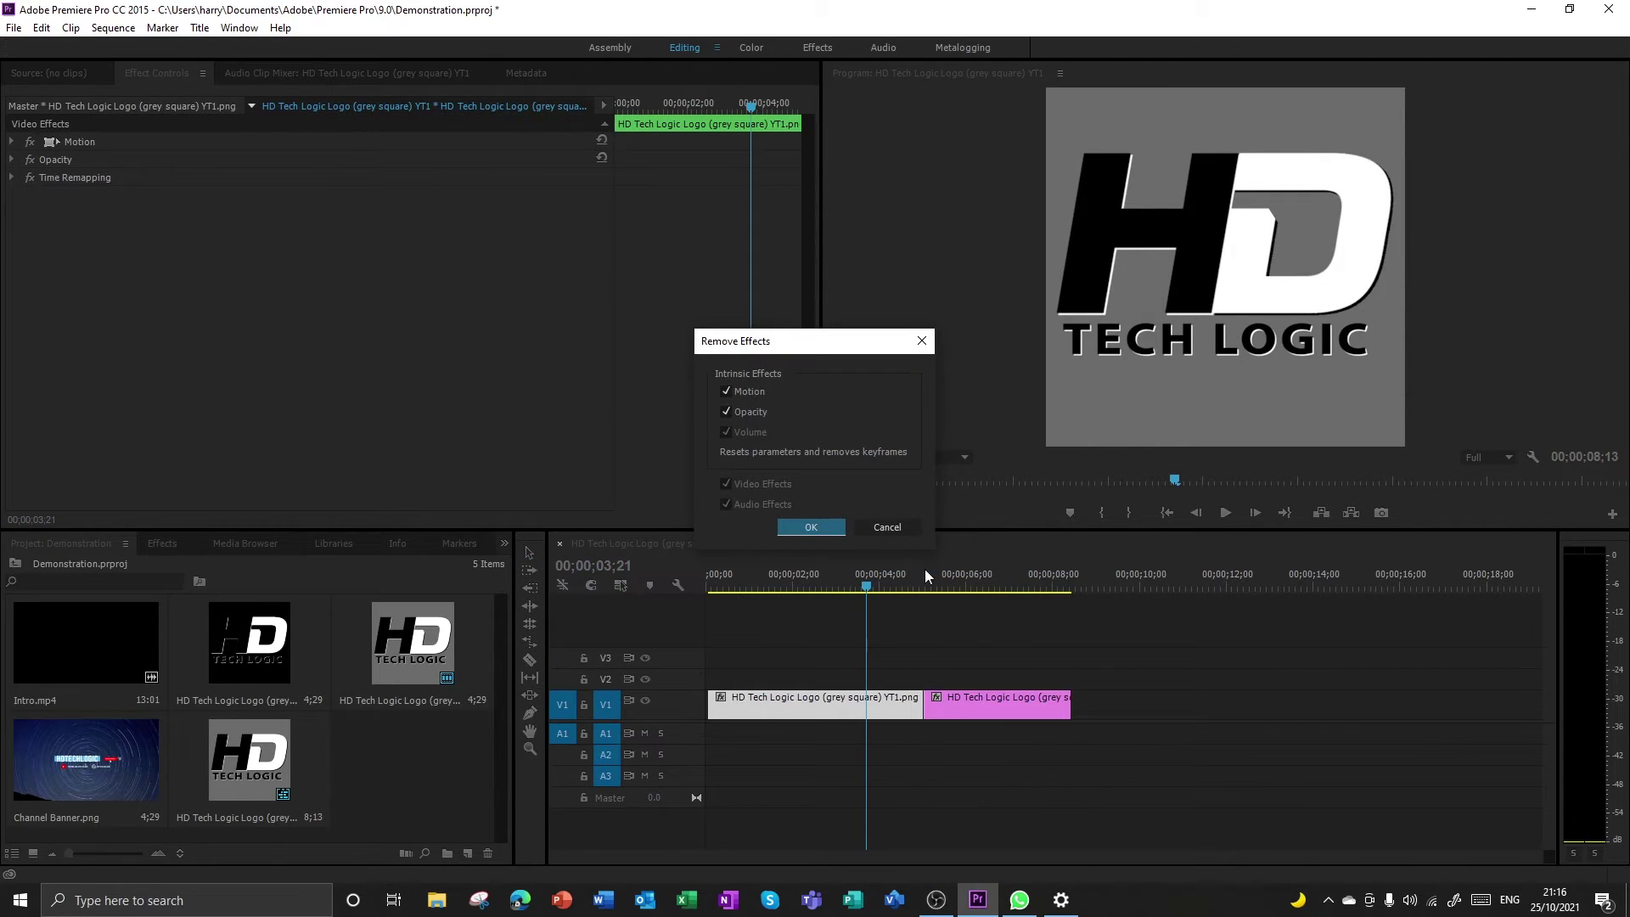
click(900, 529)
right_click(853, 709)
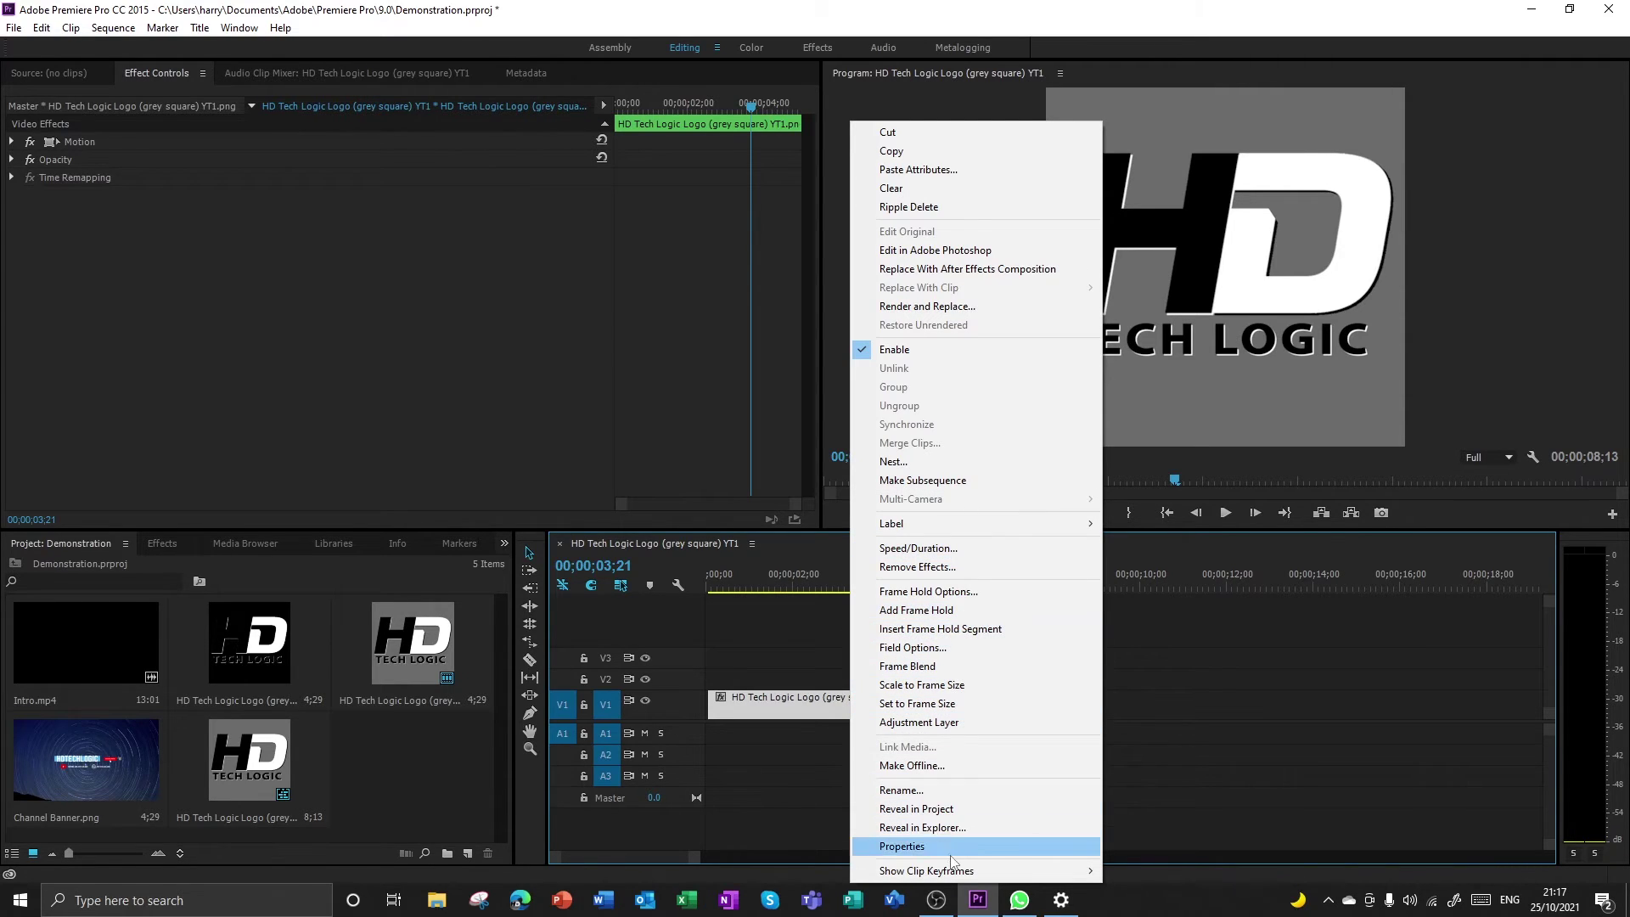
click(1021, 634)
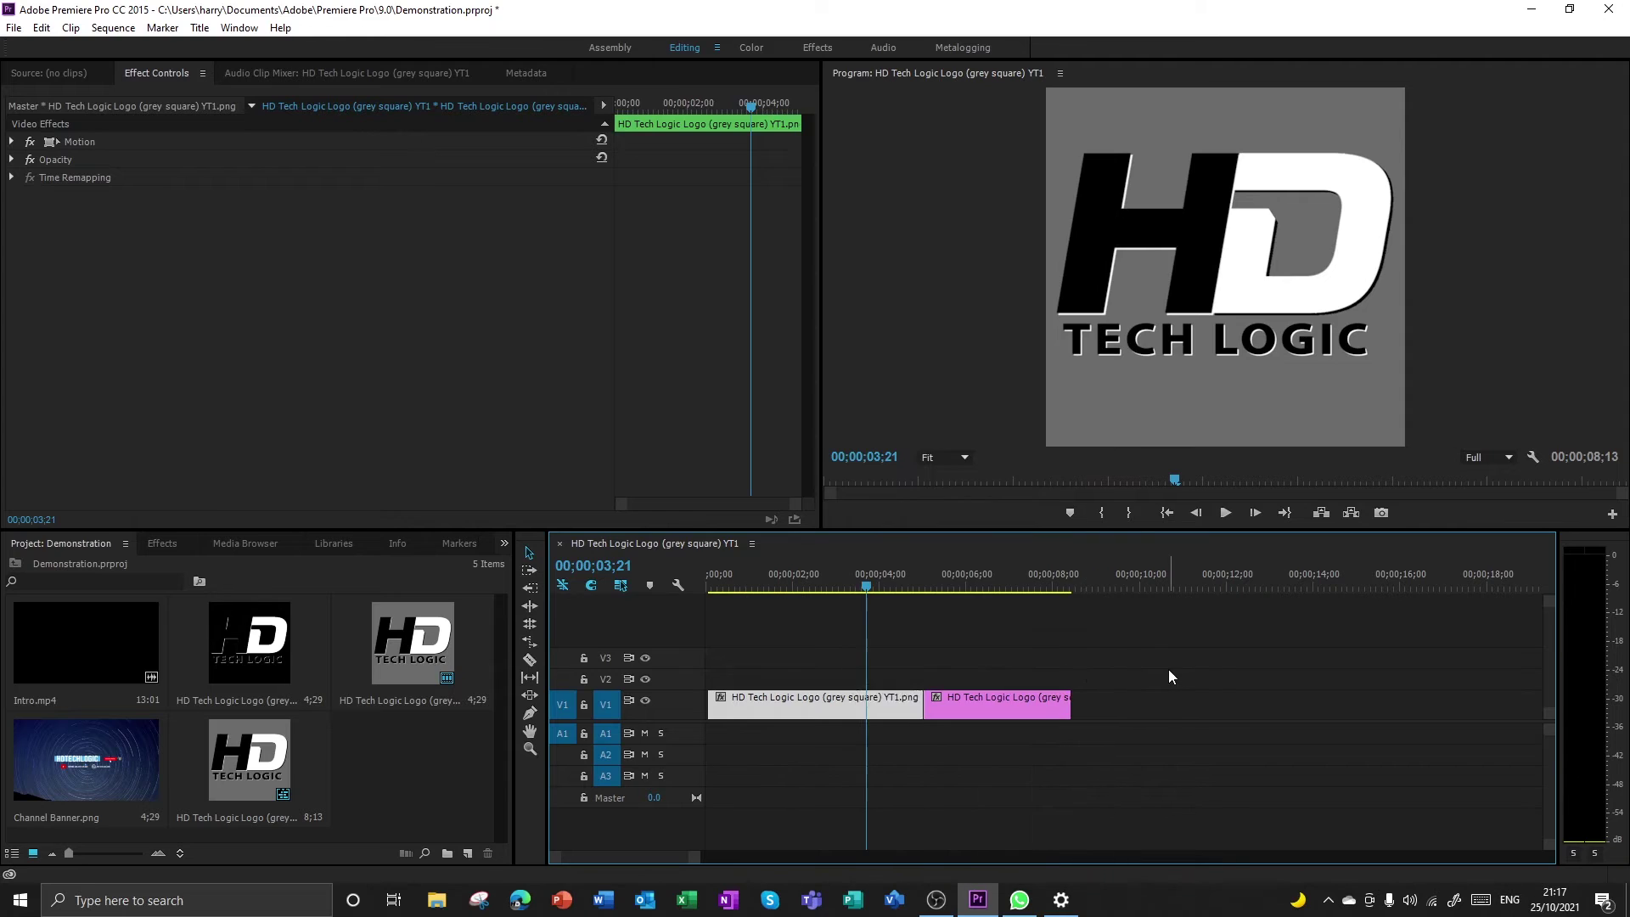